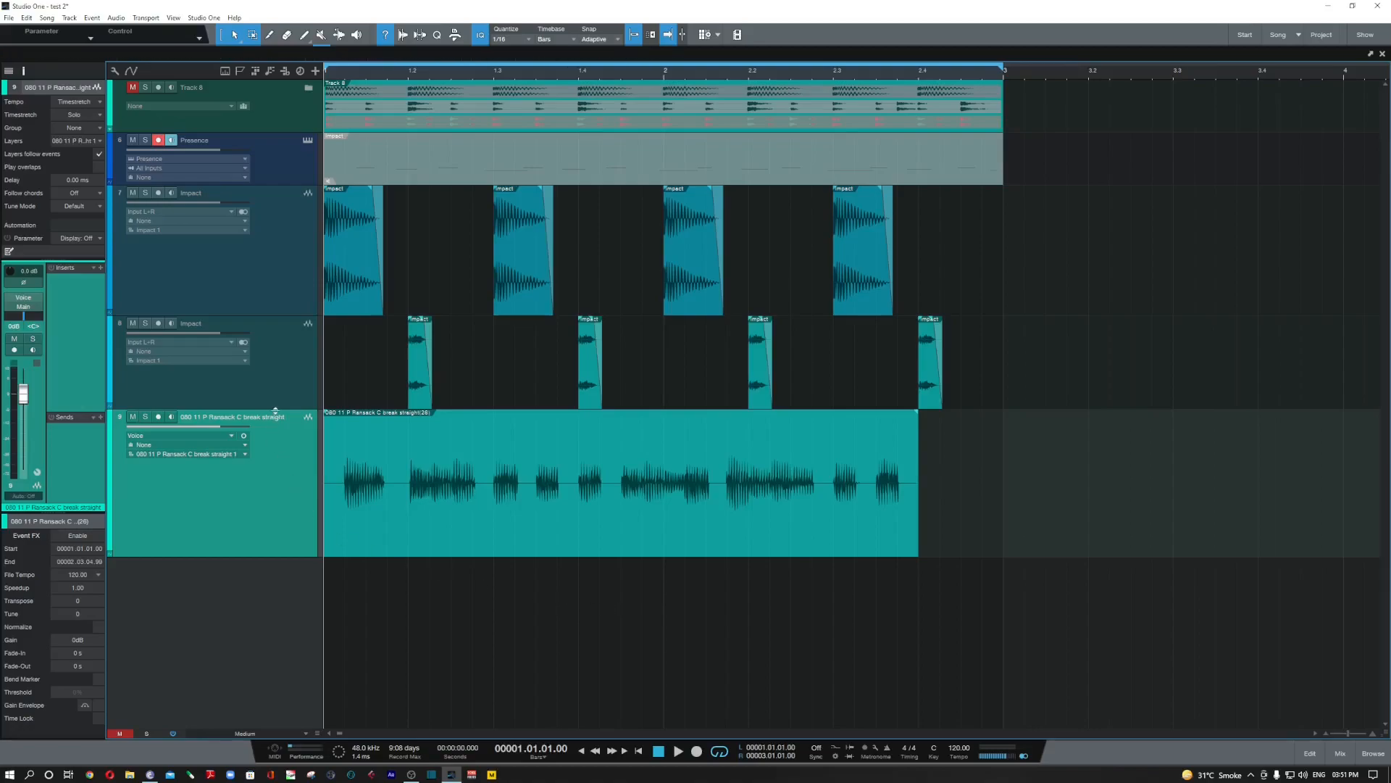
# Increase the height of the second Impact track slightly and play the loop from the start.
pyautogui.moveTo(275, 410); pyautogui.dragTo(274, 429)
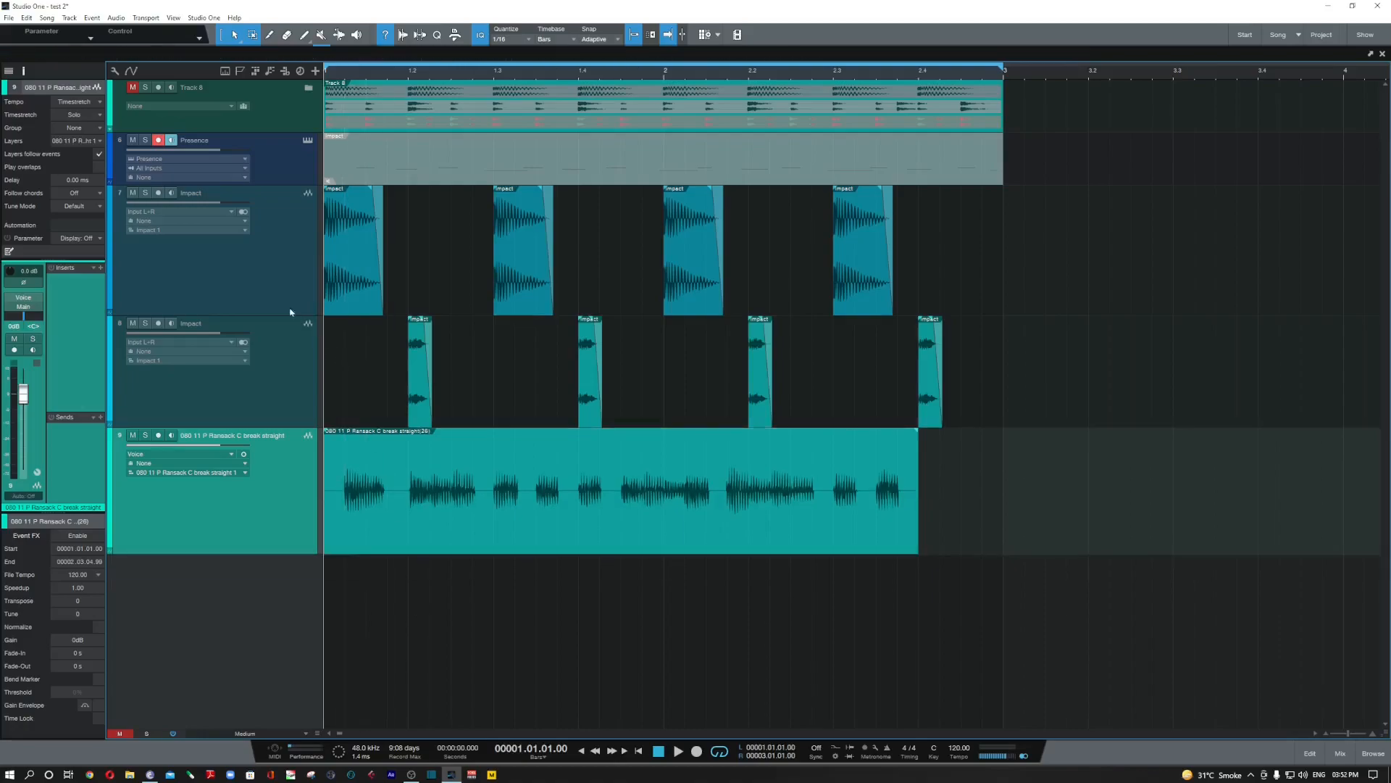
pyautogui.click(267, 302)
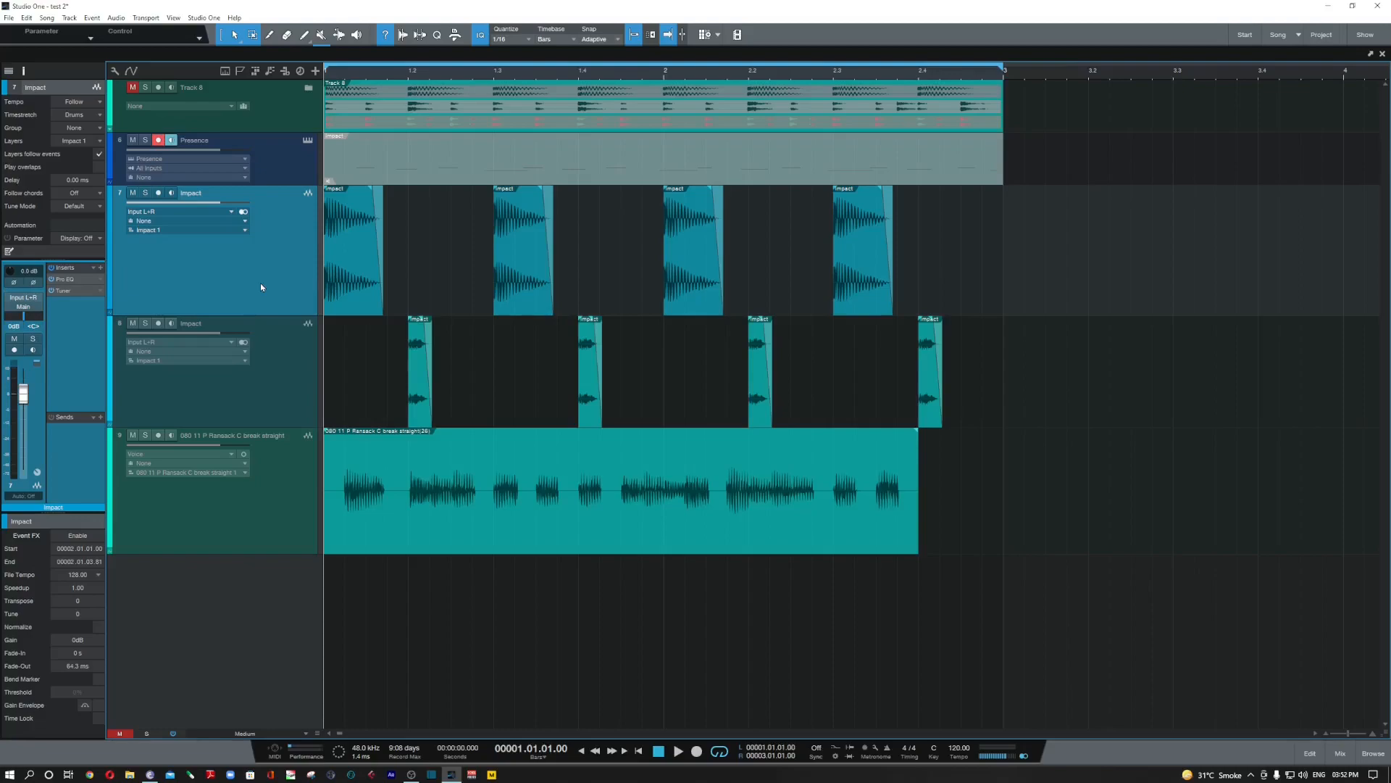
pyautogui.click(275, 383)
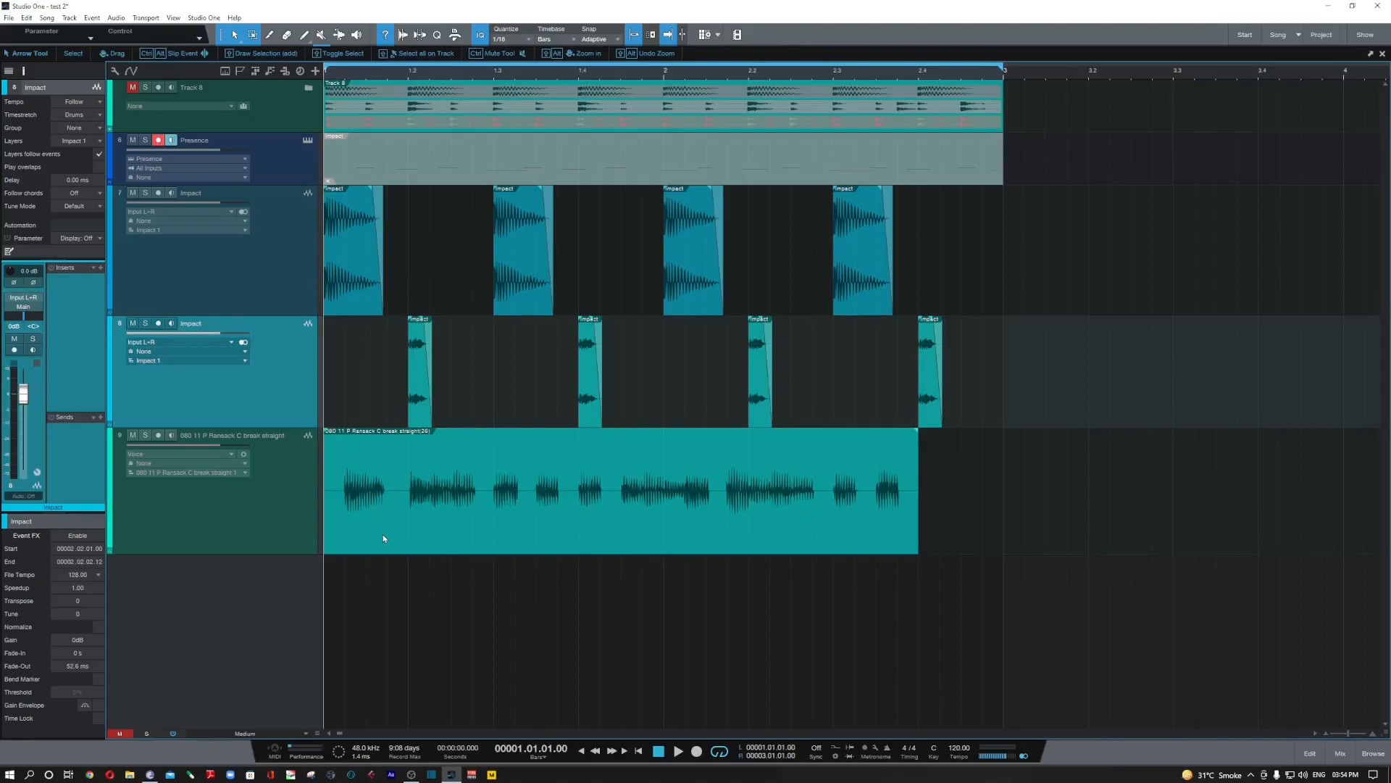
pyautogui.press('space')
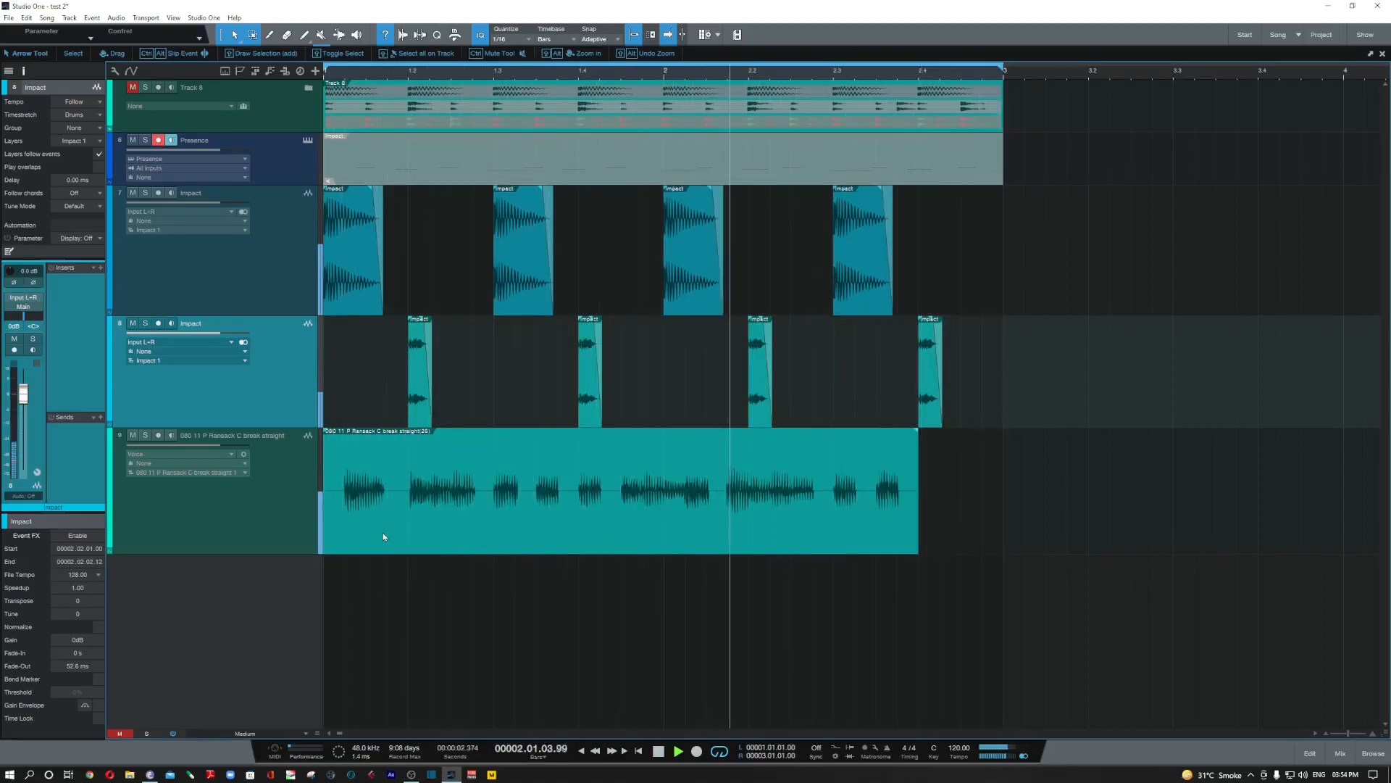
pyautogui.press('space')
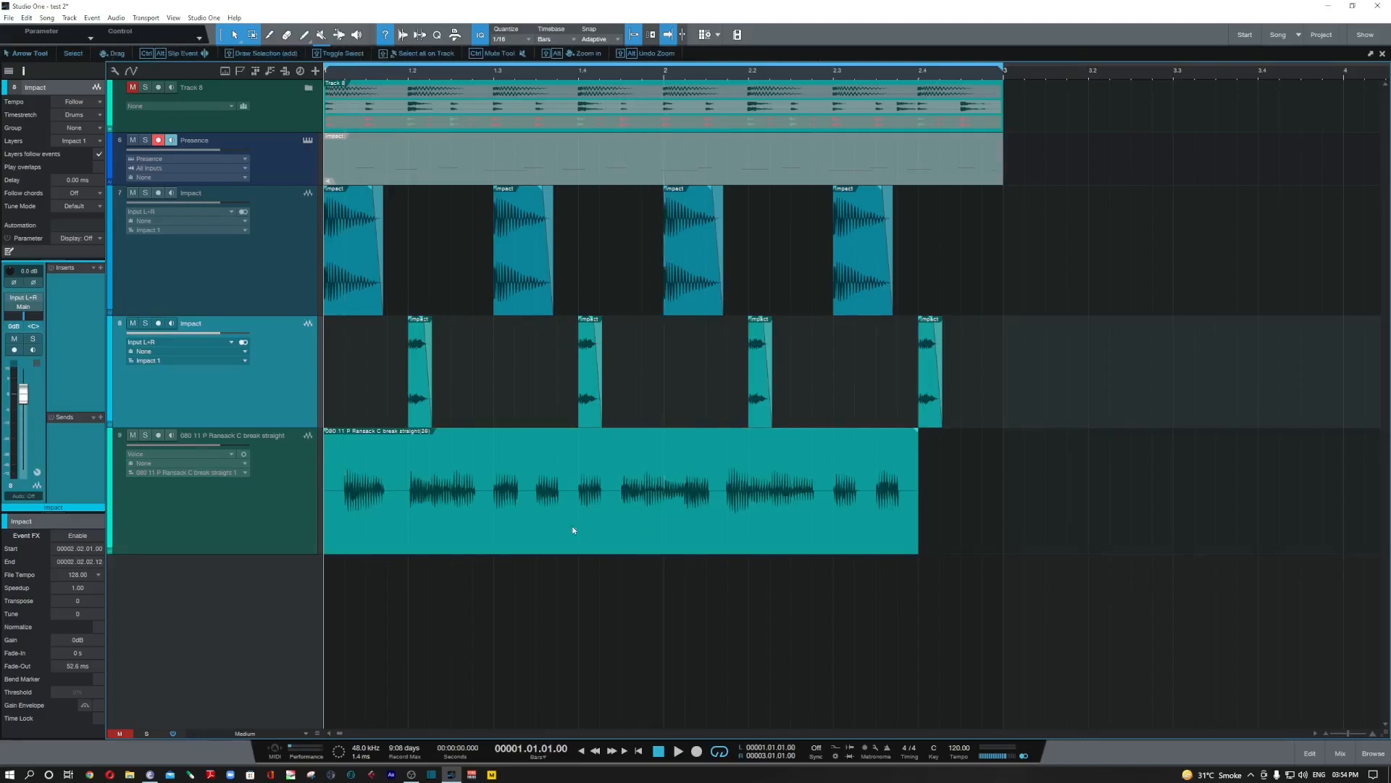
# Show the browser and open the Spectrum Meter inserted on the Main output channel.
pyautogui.click(1373, 753)
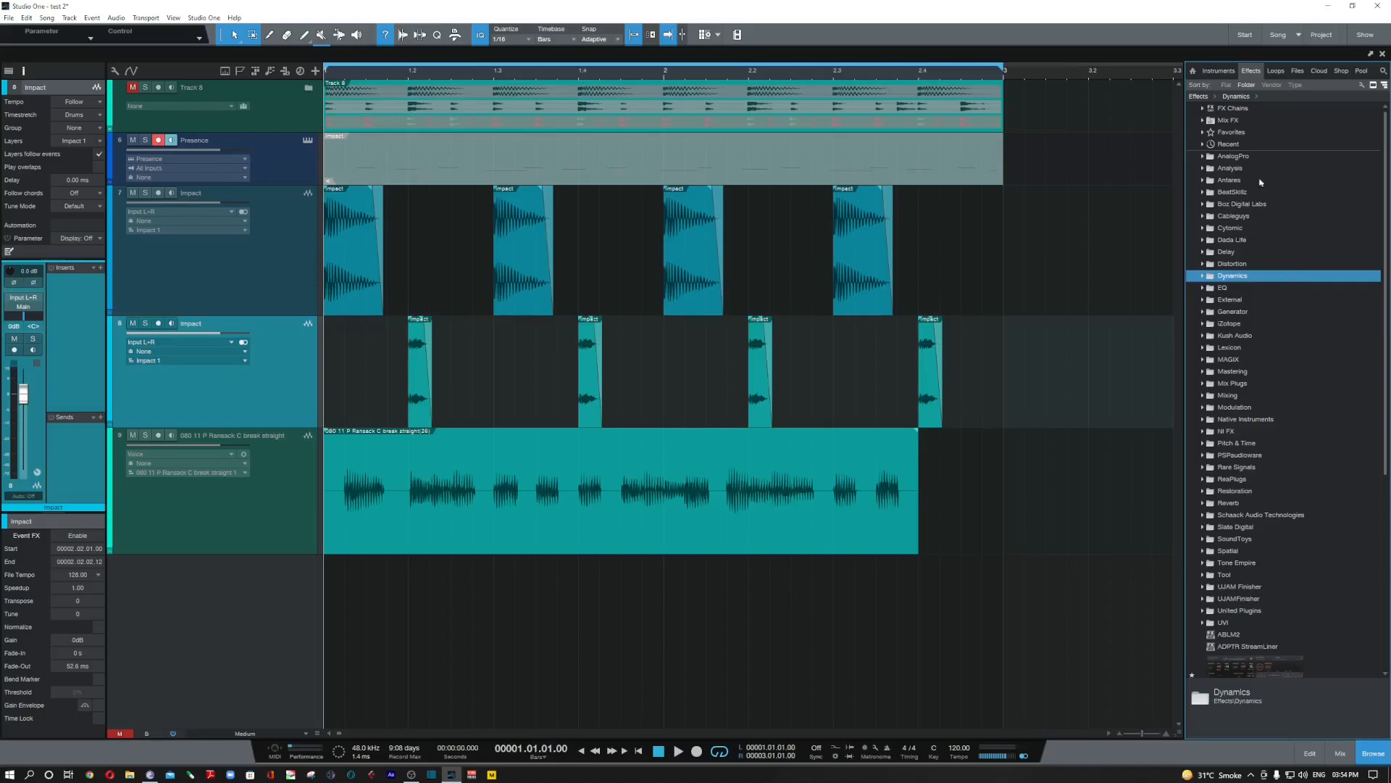
pyautogui.press('F3')
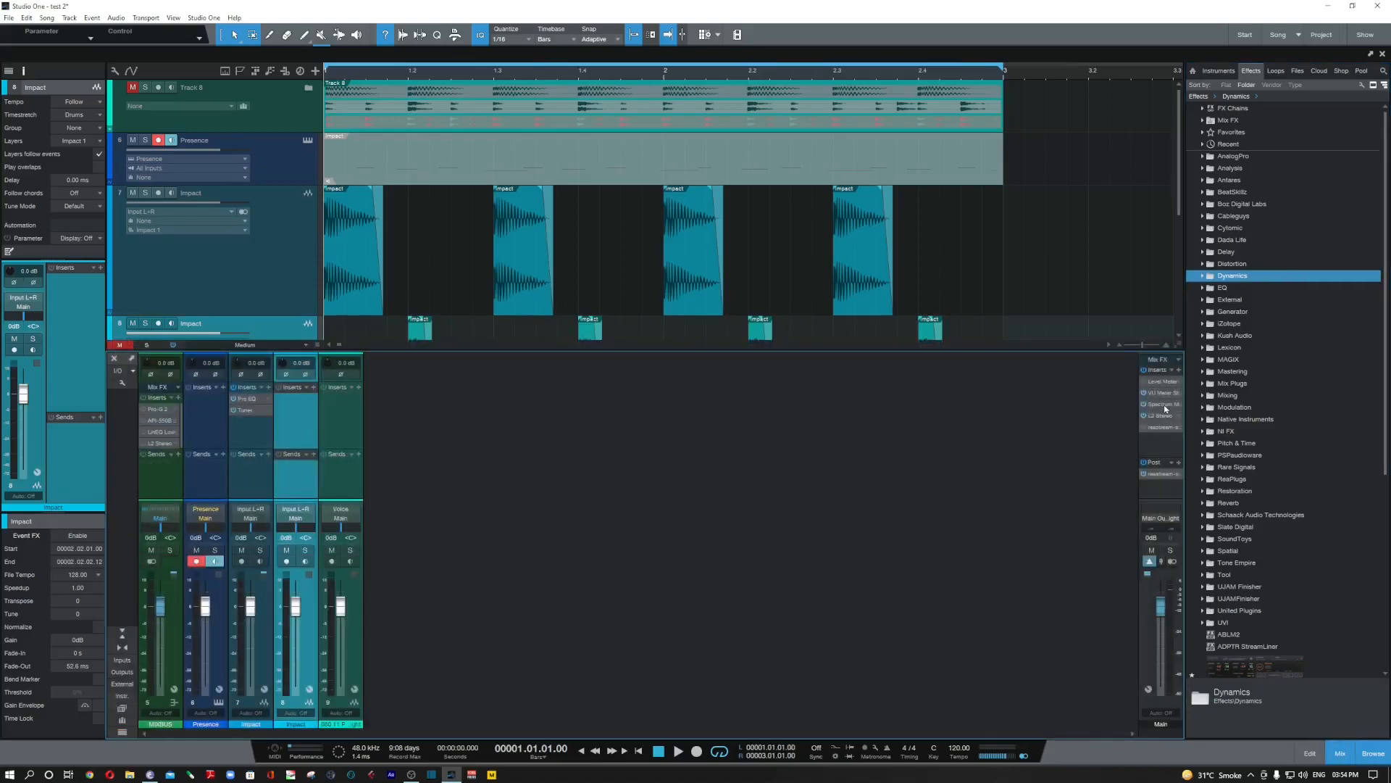
pyautogui.doubleClick(1165, 407)
pyautogui.press('F3')
# Solo the first Impact track, play it and switch the Spectrum Meter to the 12th Octave view.
pyautogui.click(146, 192)
pyautogui.press('space')
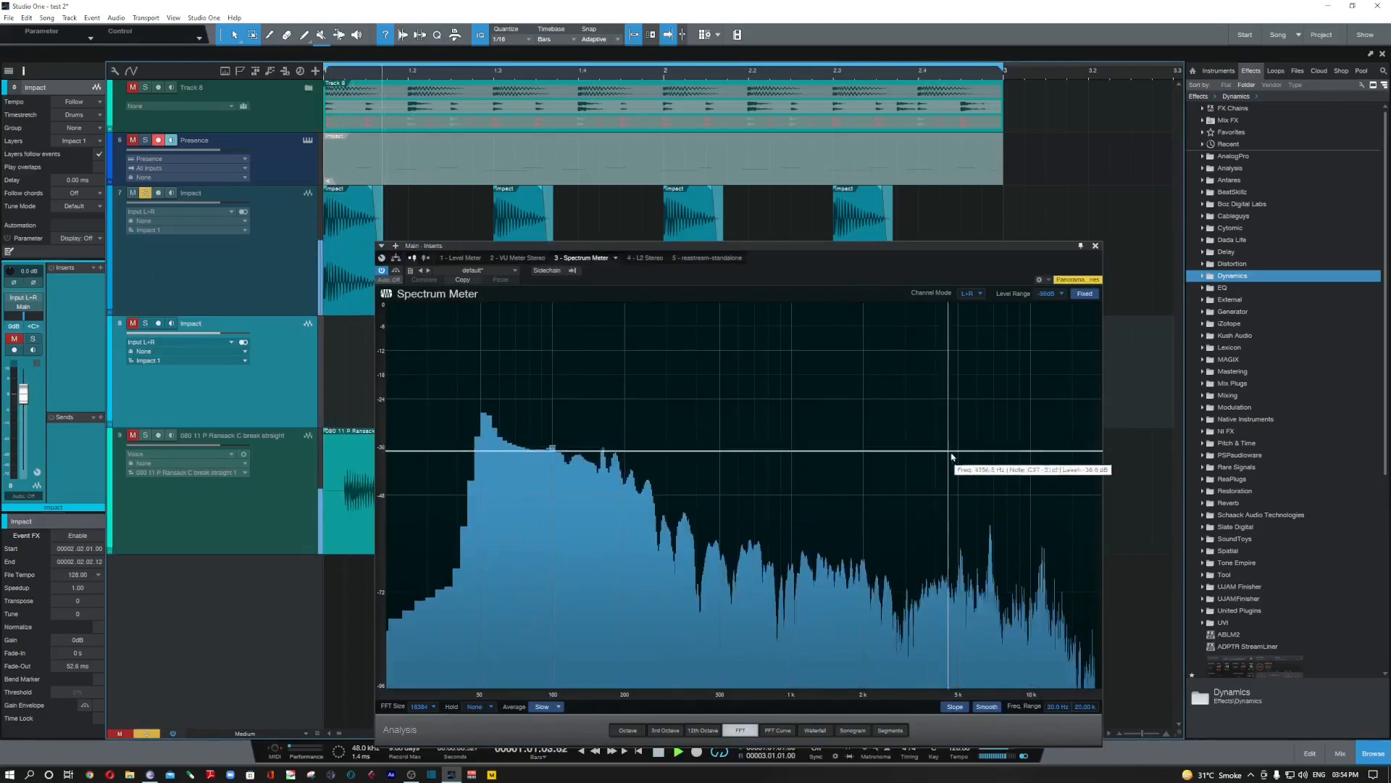
pyautogui.click(696, 731)
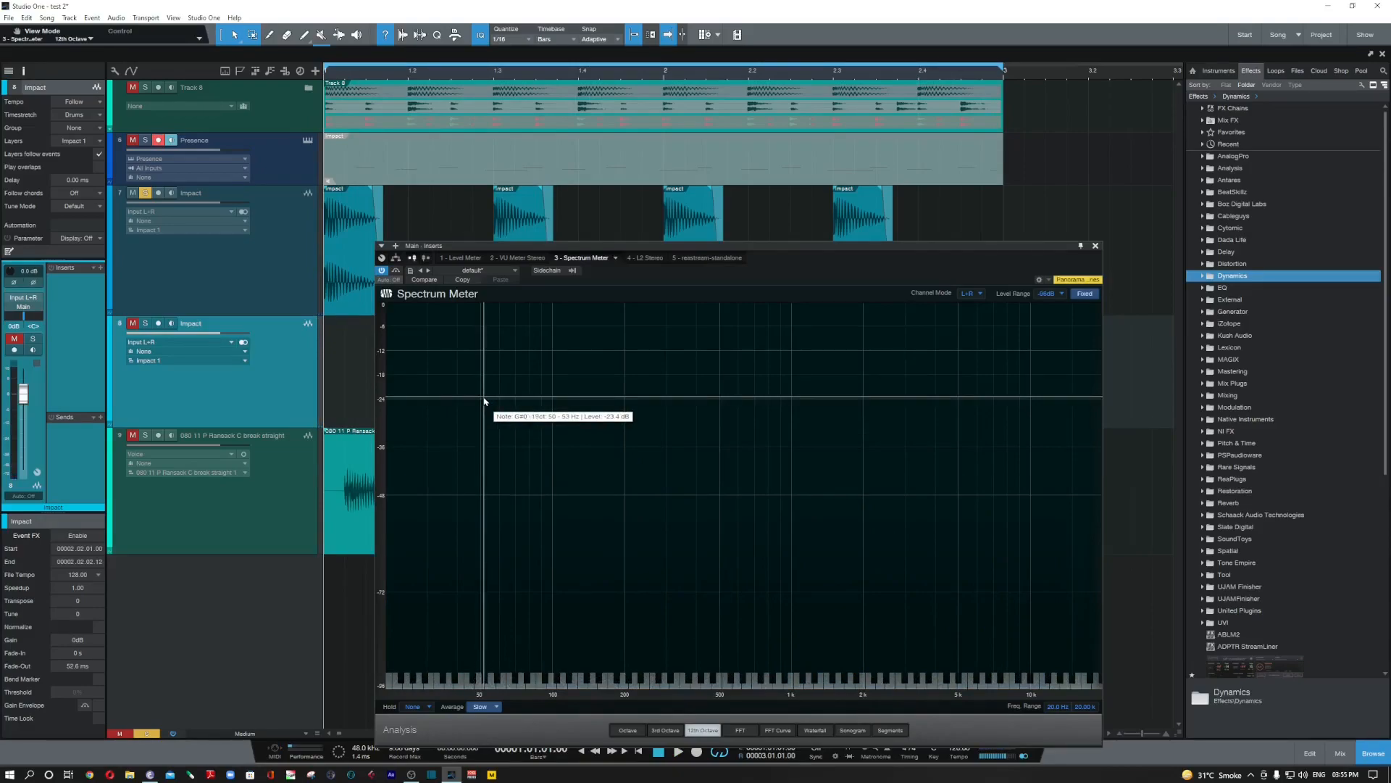
# Move the solo to the Ransack C break straight track and examine its spectrum peaks during playback.
pyautogui.click(145, 193)
pyautogui.click(145, 435)
pyautogui.press('space')
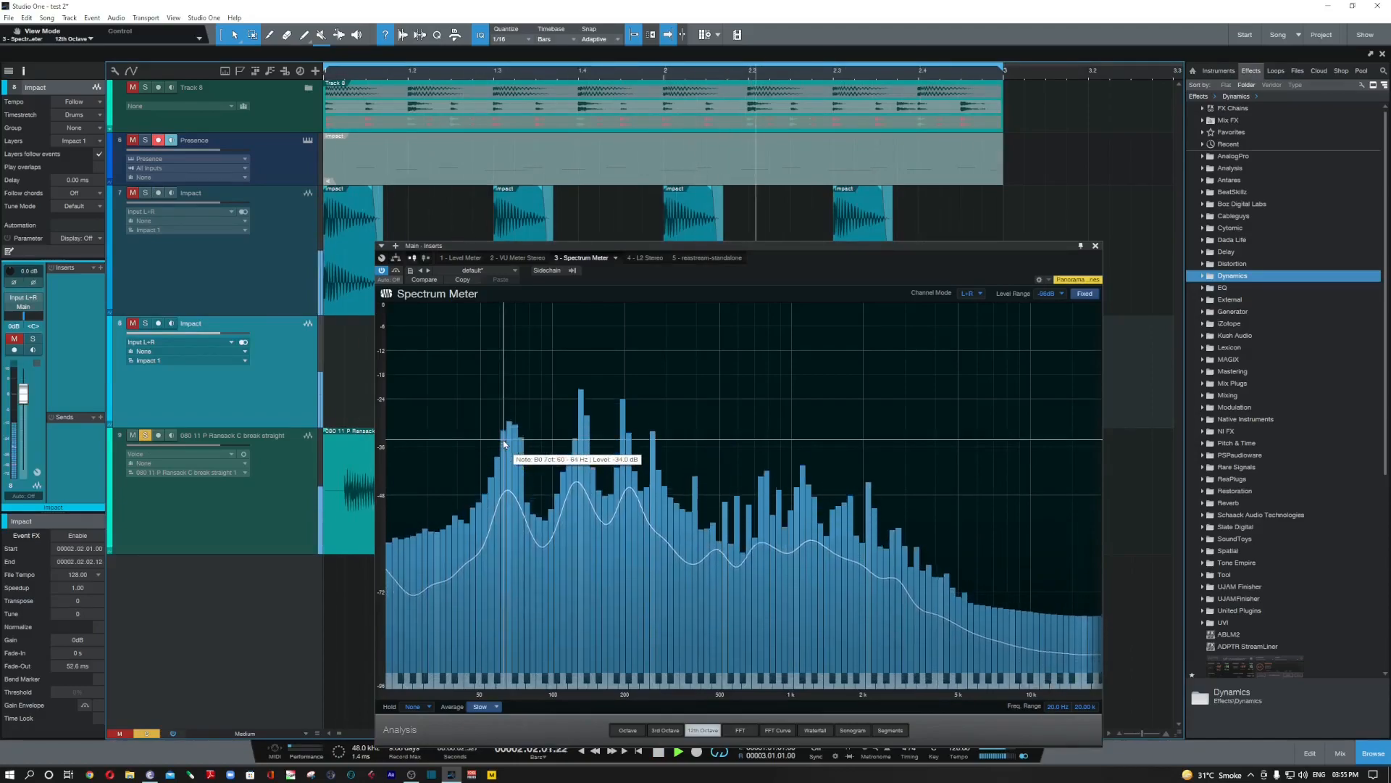
pyautogui.press('space')
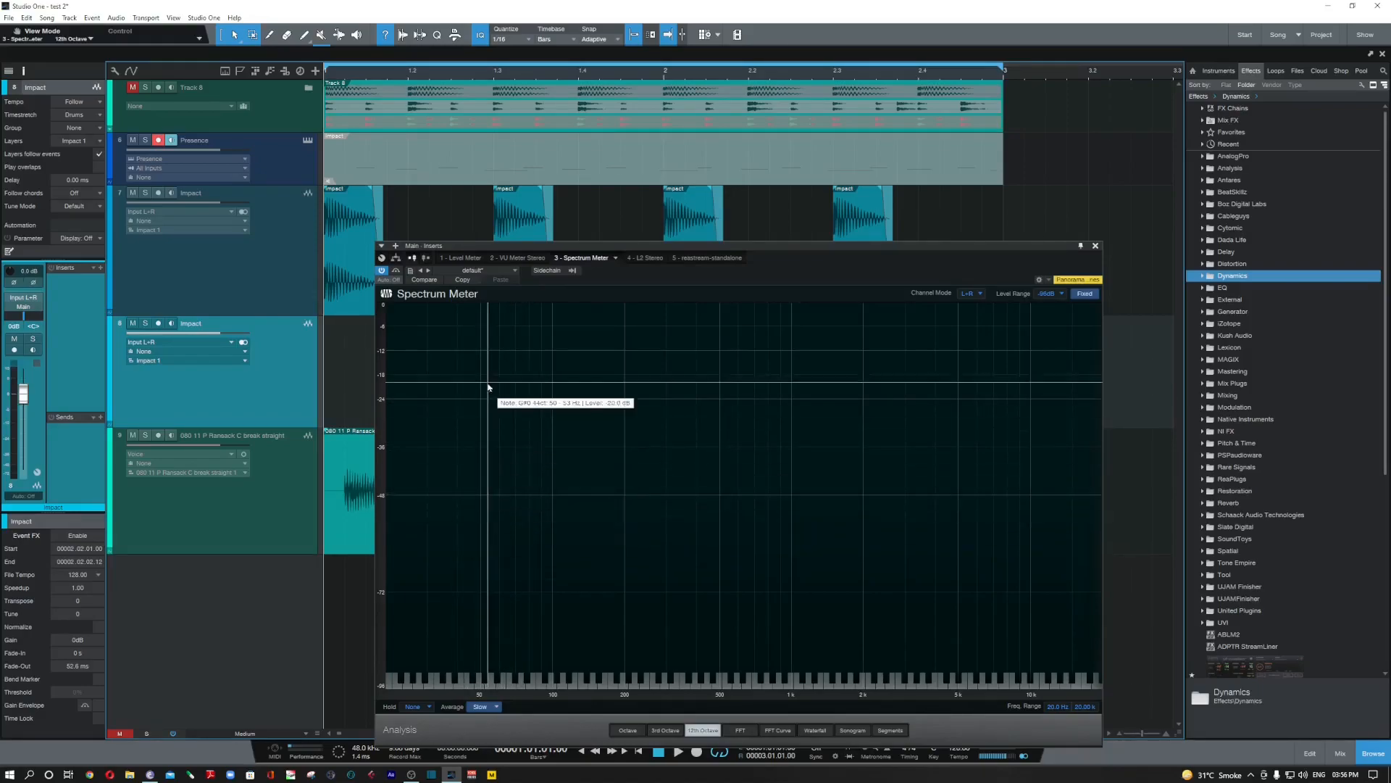
# Mute the Ransack C break straight track and examine the first Impact track's frequency range over repeated playback.
pyautogui.click(134, 435)
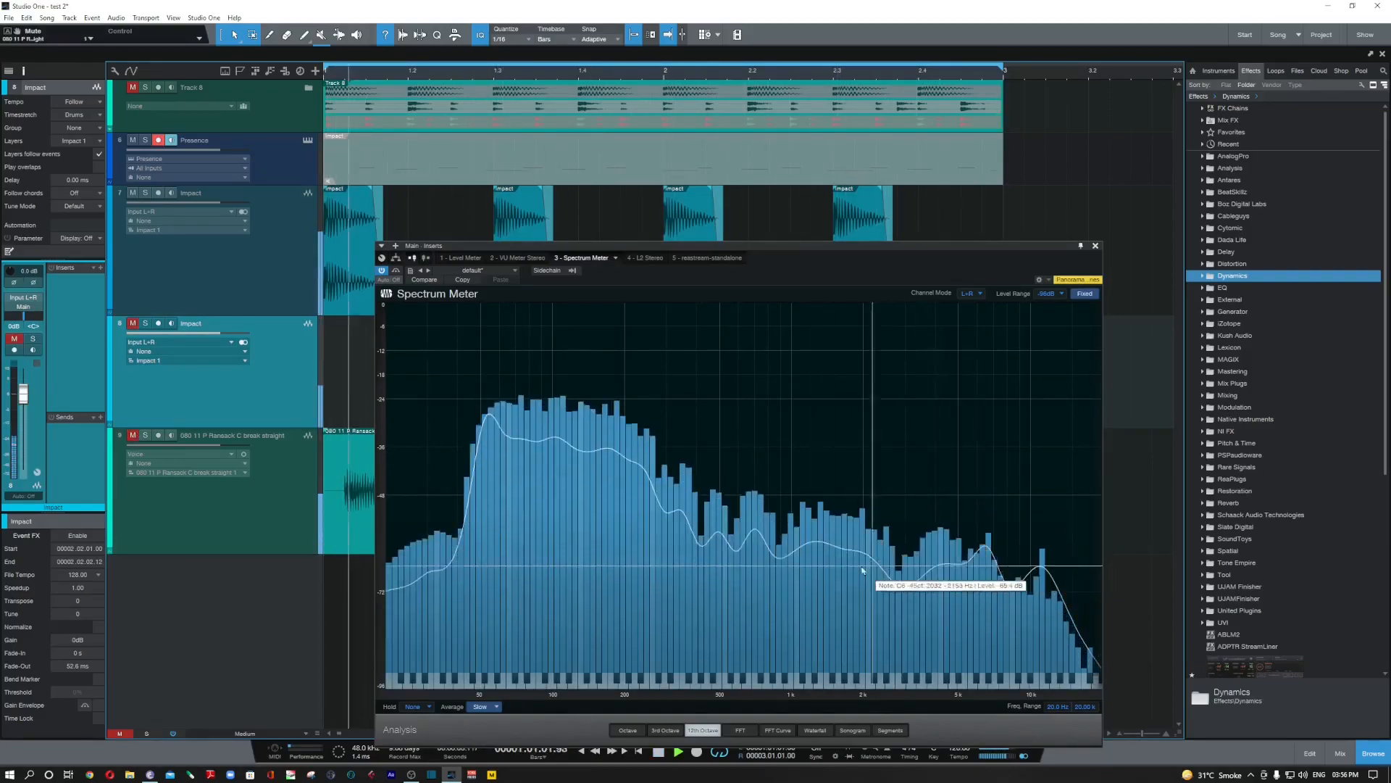
pyautogui.press('space')
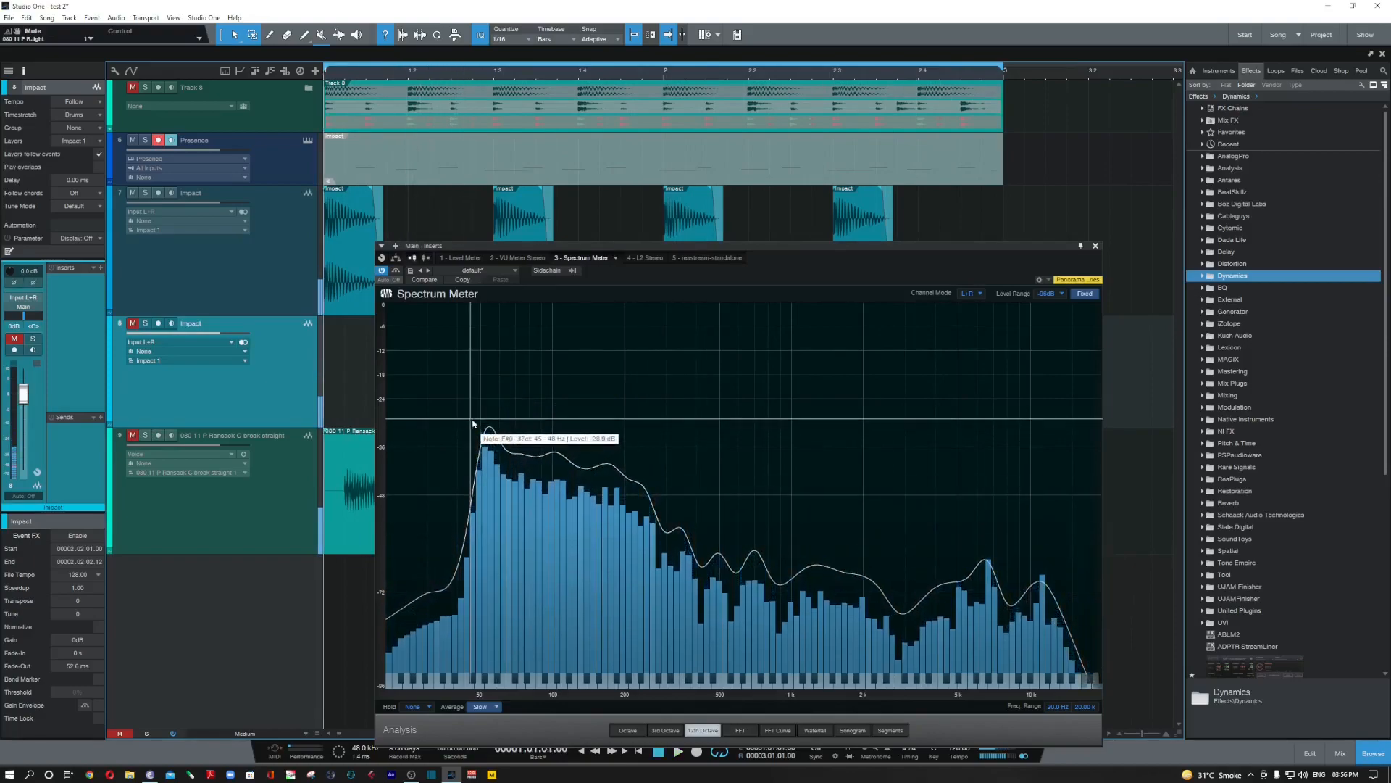
pyautogui.press('space')
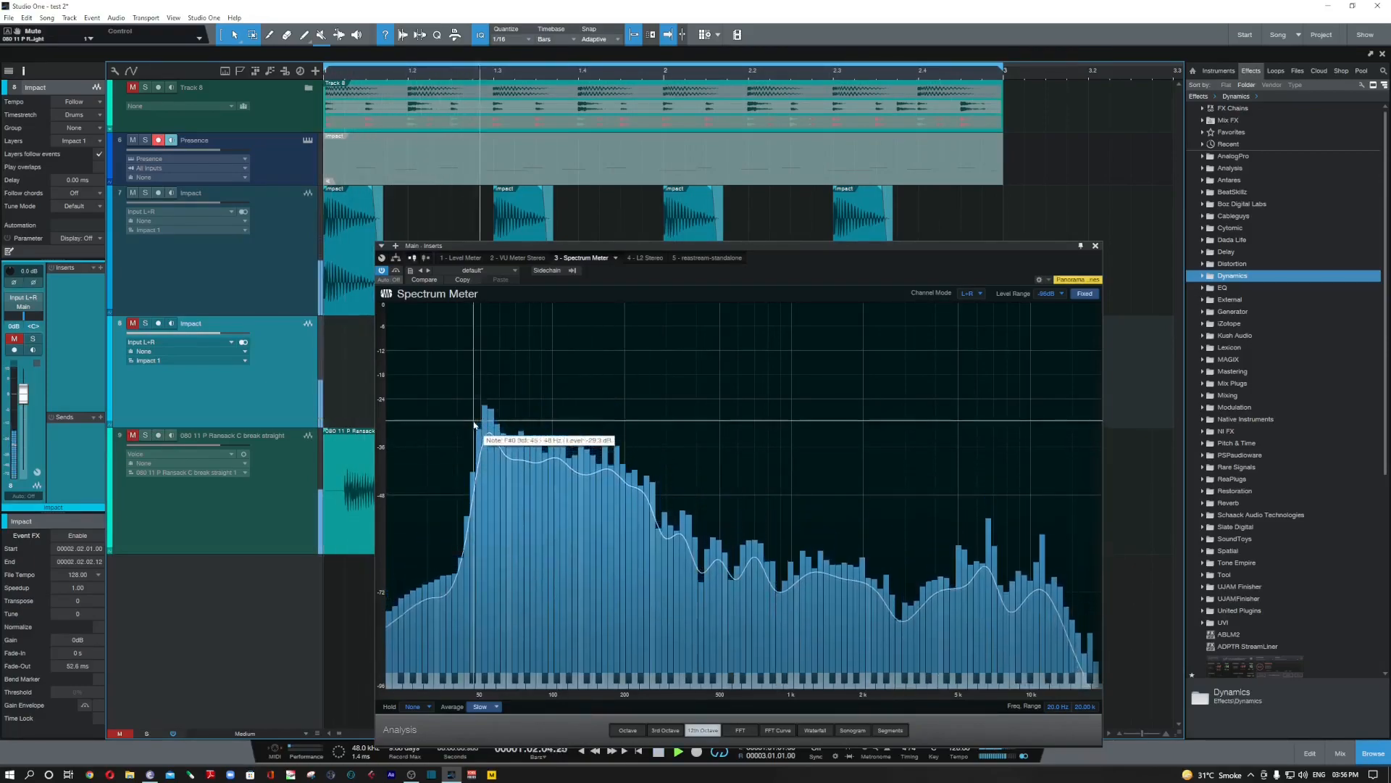
pyautogui.press('space')
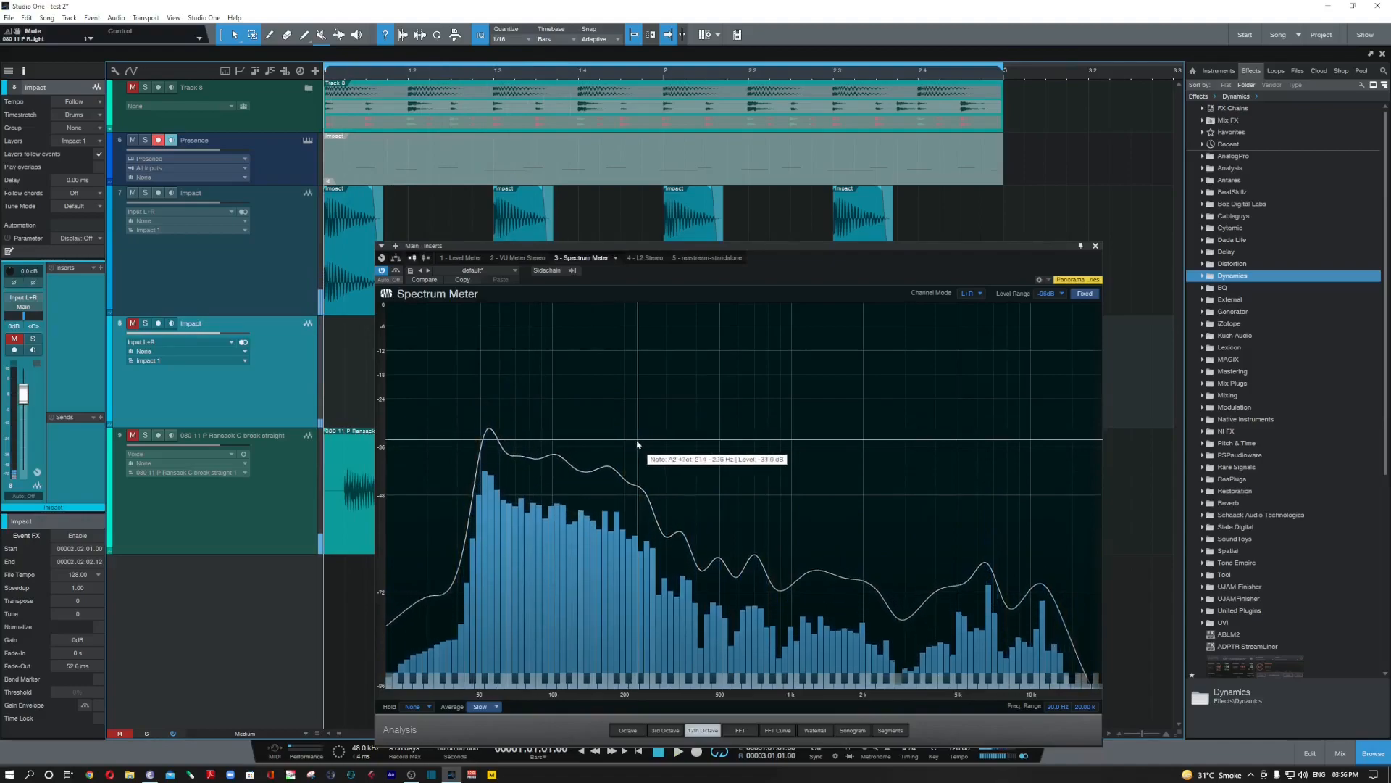
pyautogui.press('space')
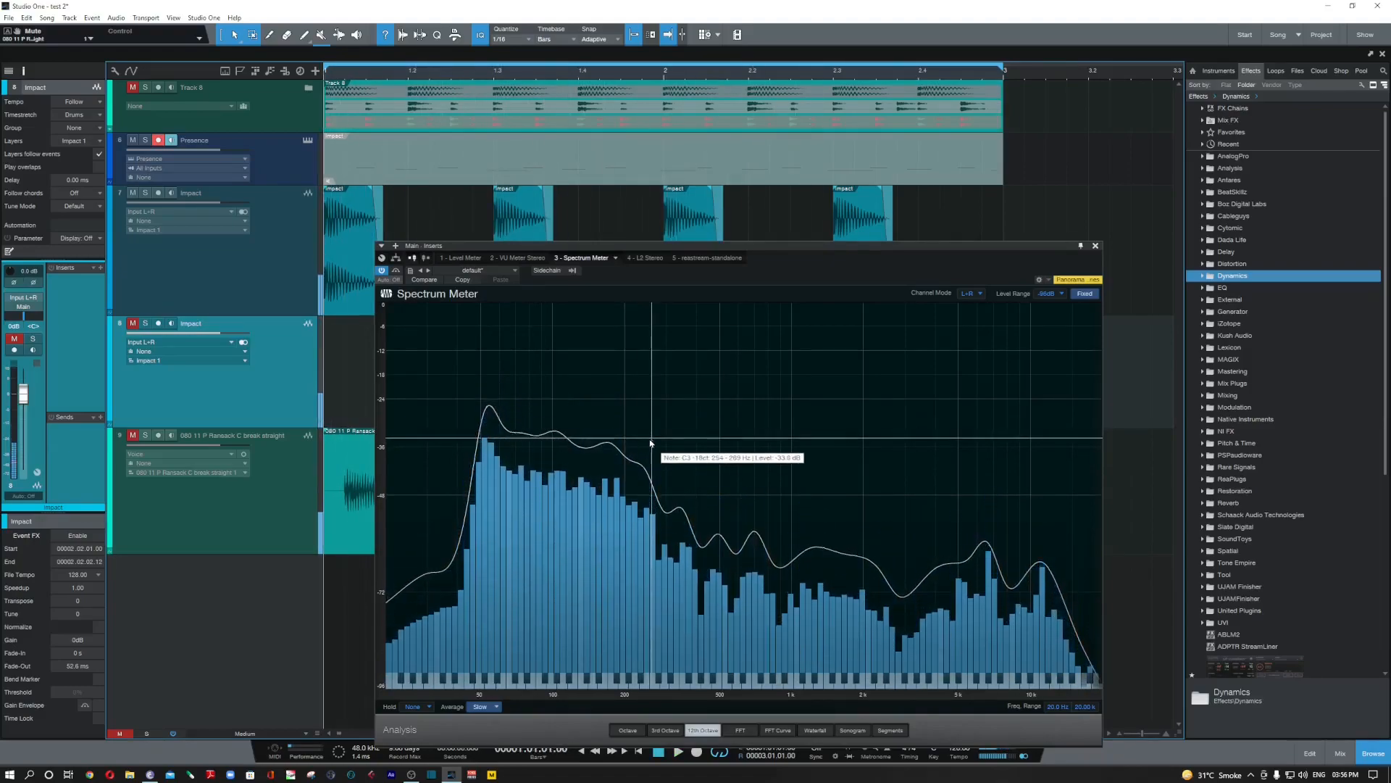
pyautogui.press('space')
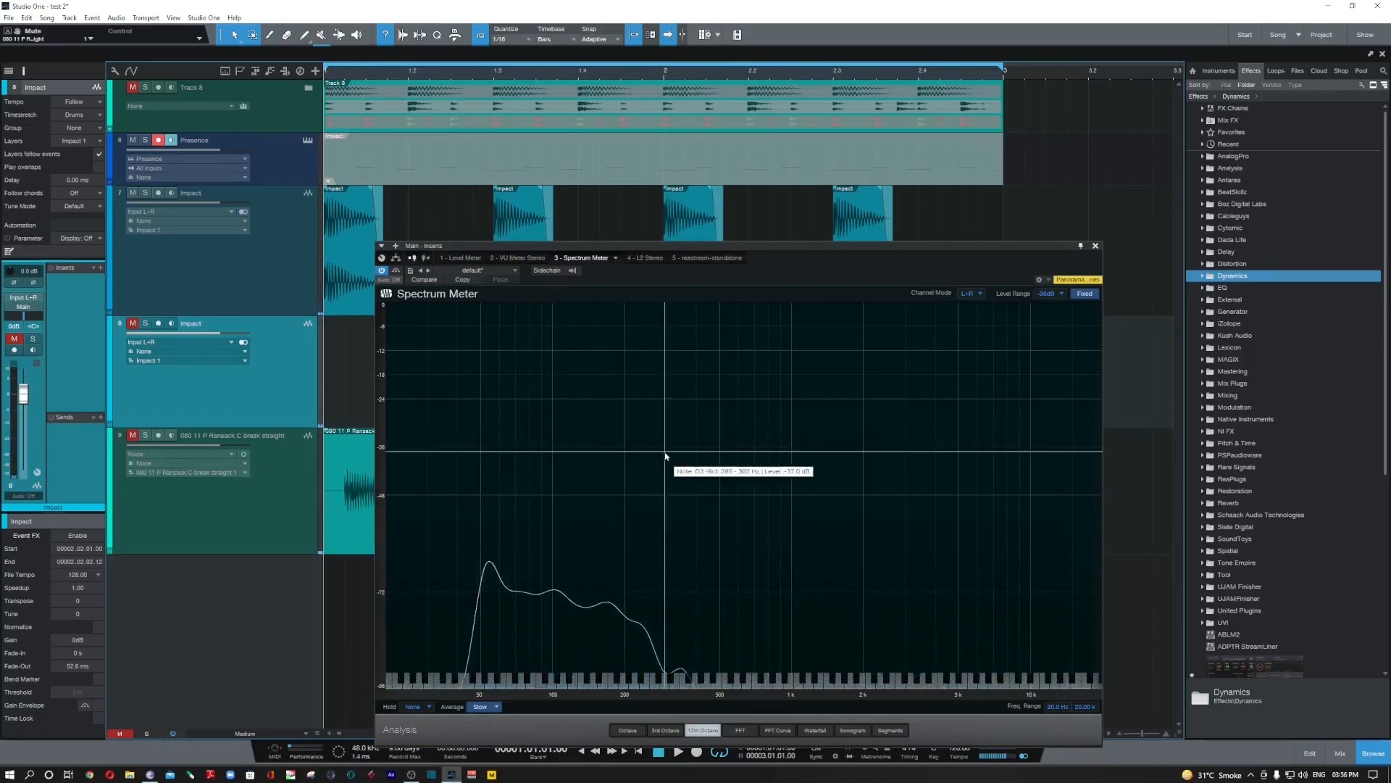
pyautogui.press('space')
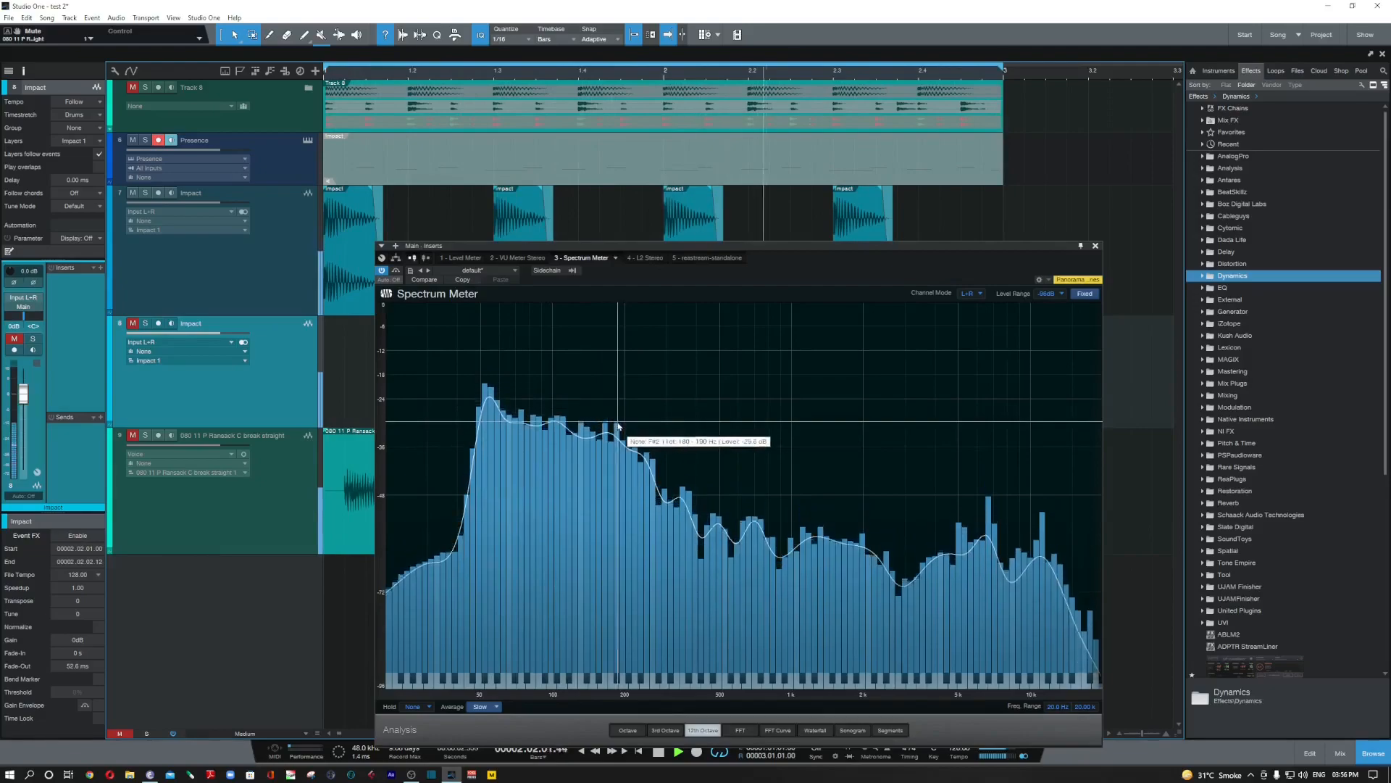
pyautogui.press('space')
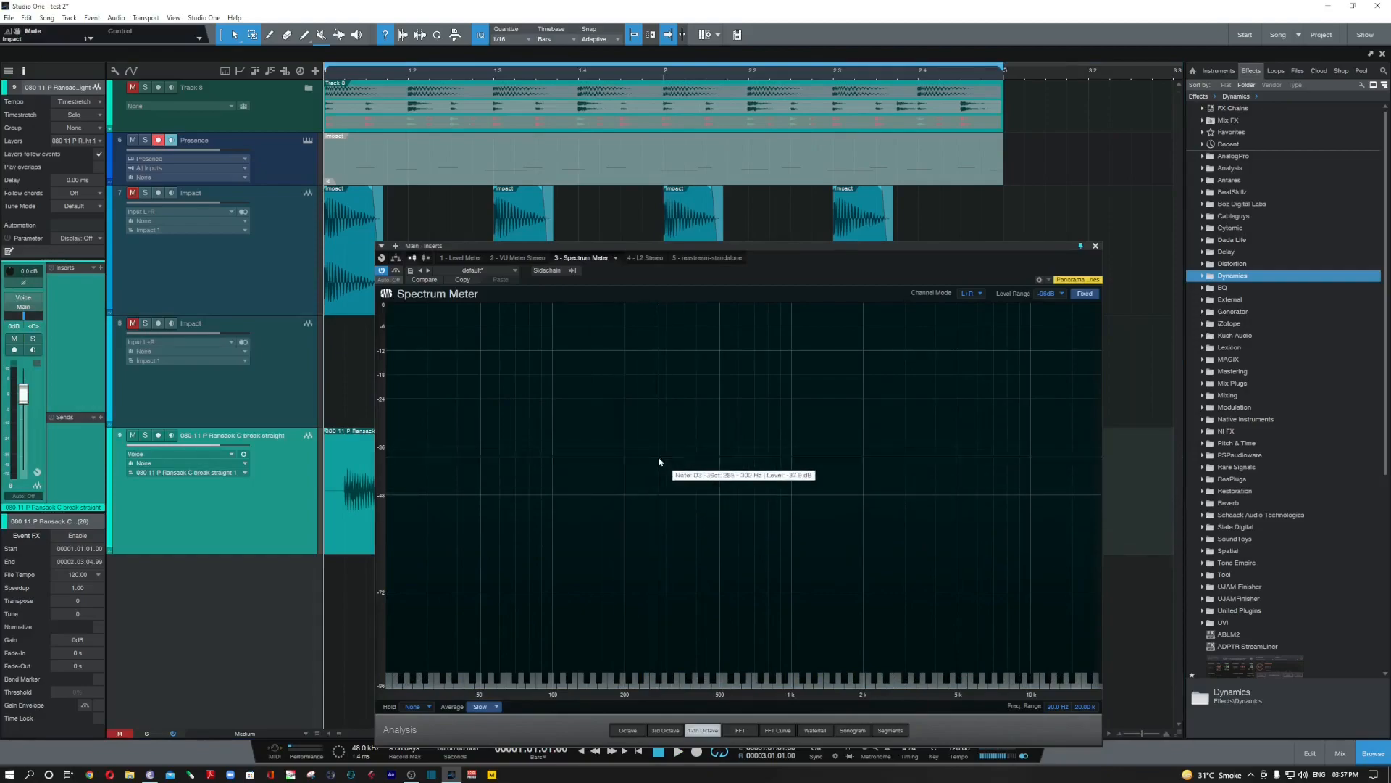
# Play the Ransack C break straight track with both Impact tracks muted and examine its low-frequency peaks.
pyautogui.press('space')
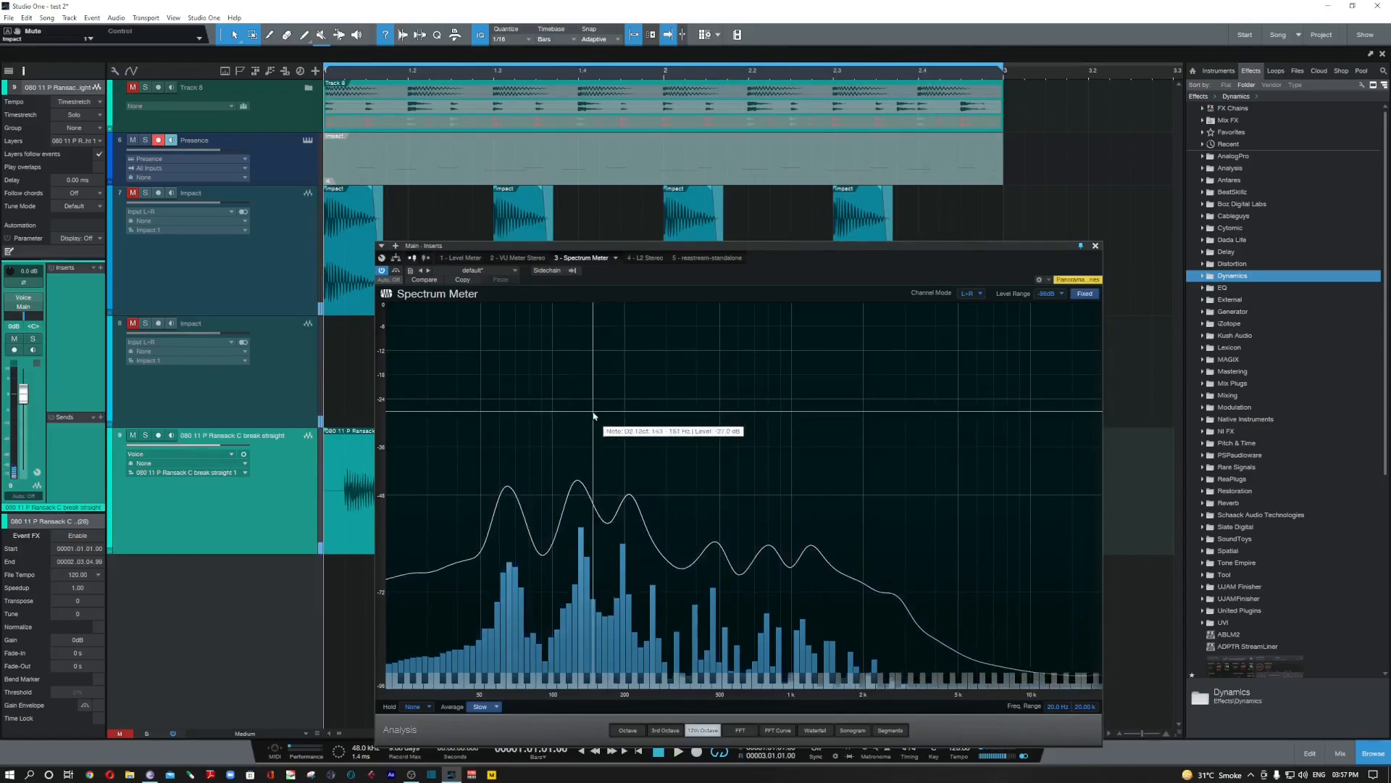
pyautogui.press('space')
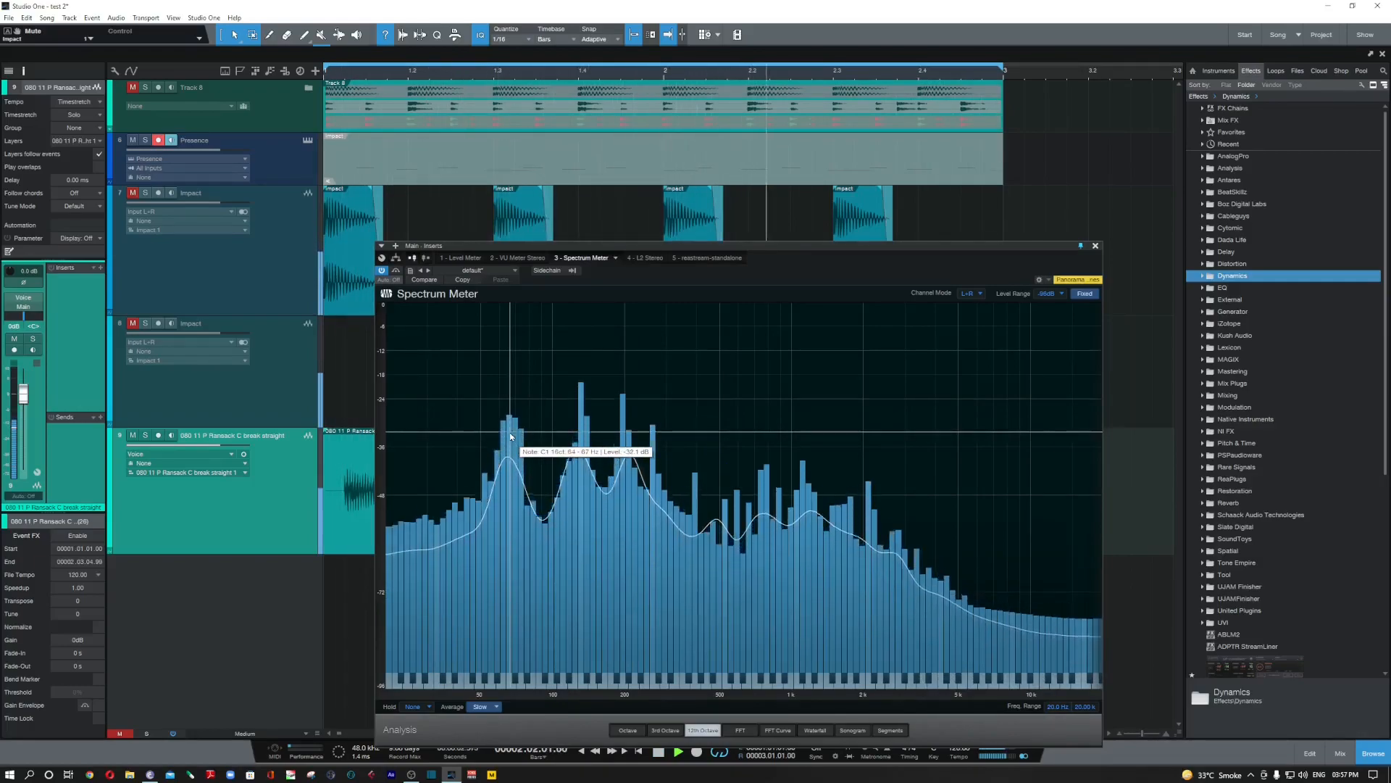
pyautogui.press('space')
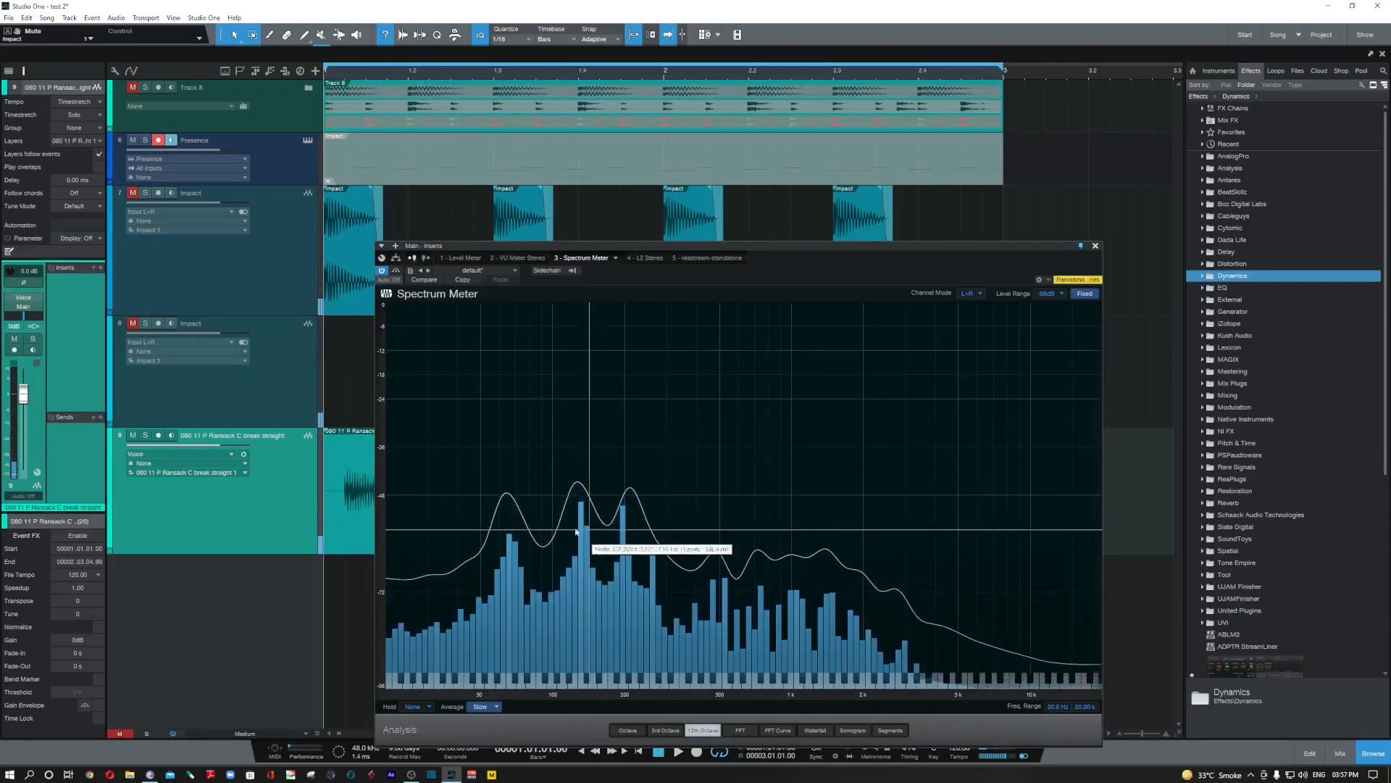
# Unmute the first Impact track and examine its frequency overlap with the Ransack C break straight track during playback.
pyautogui.press('space')
pyautogui.click(133, 193)
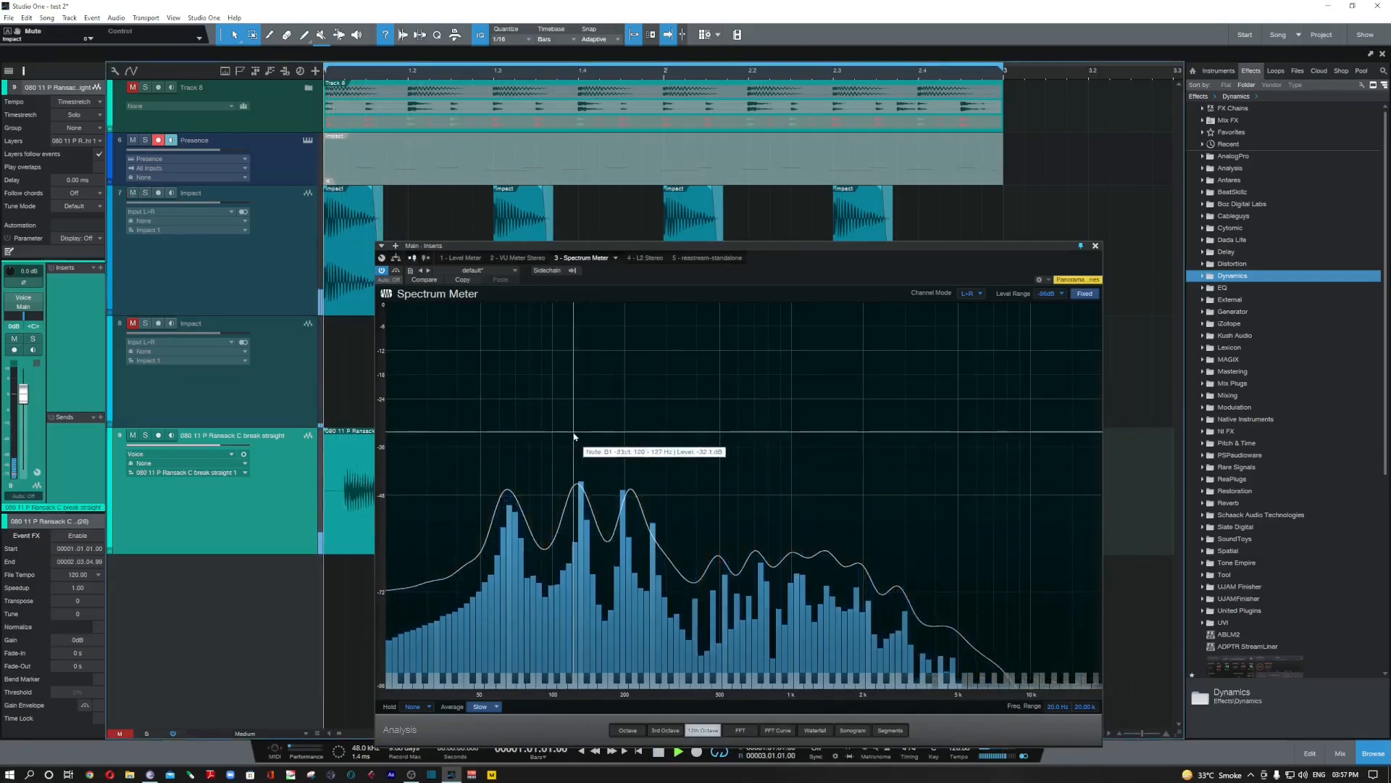
pyautogui.press('space')
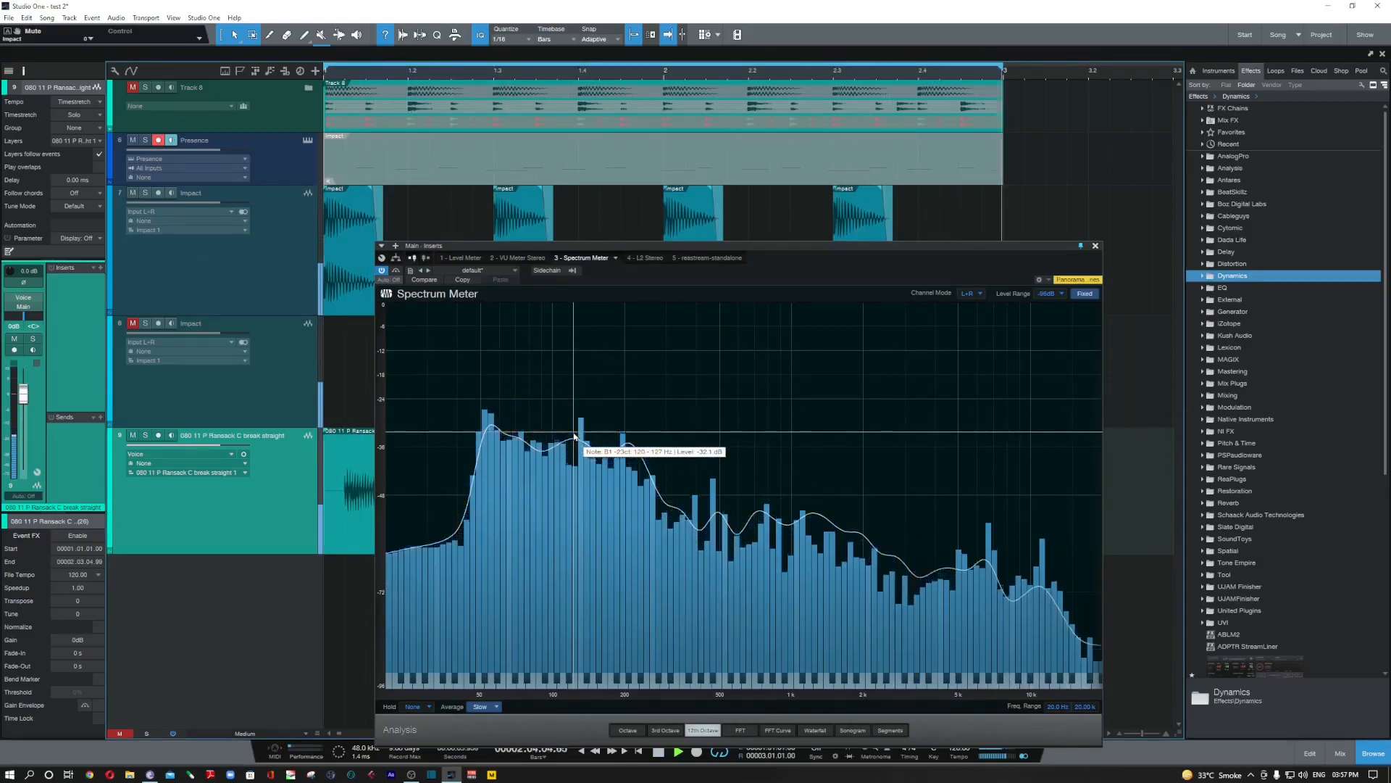
pyautogui.press('space')
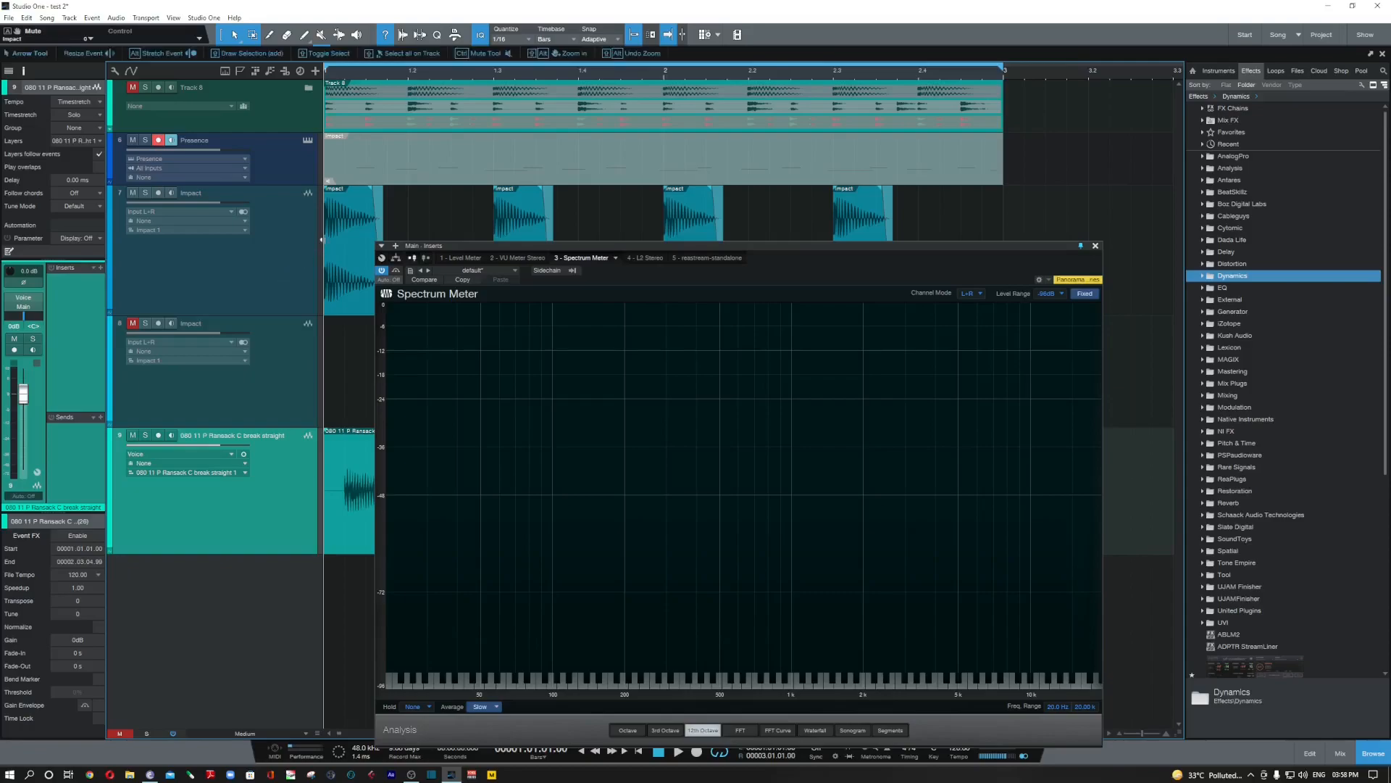
pyautogui.press('space')
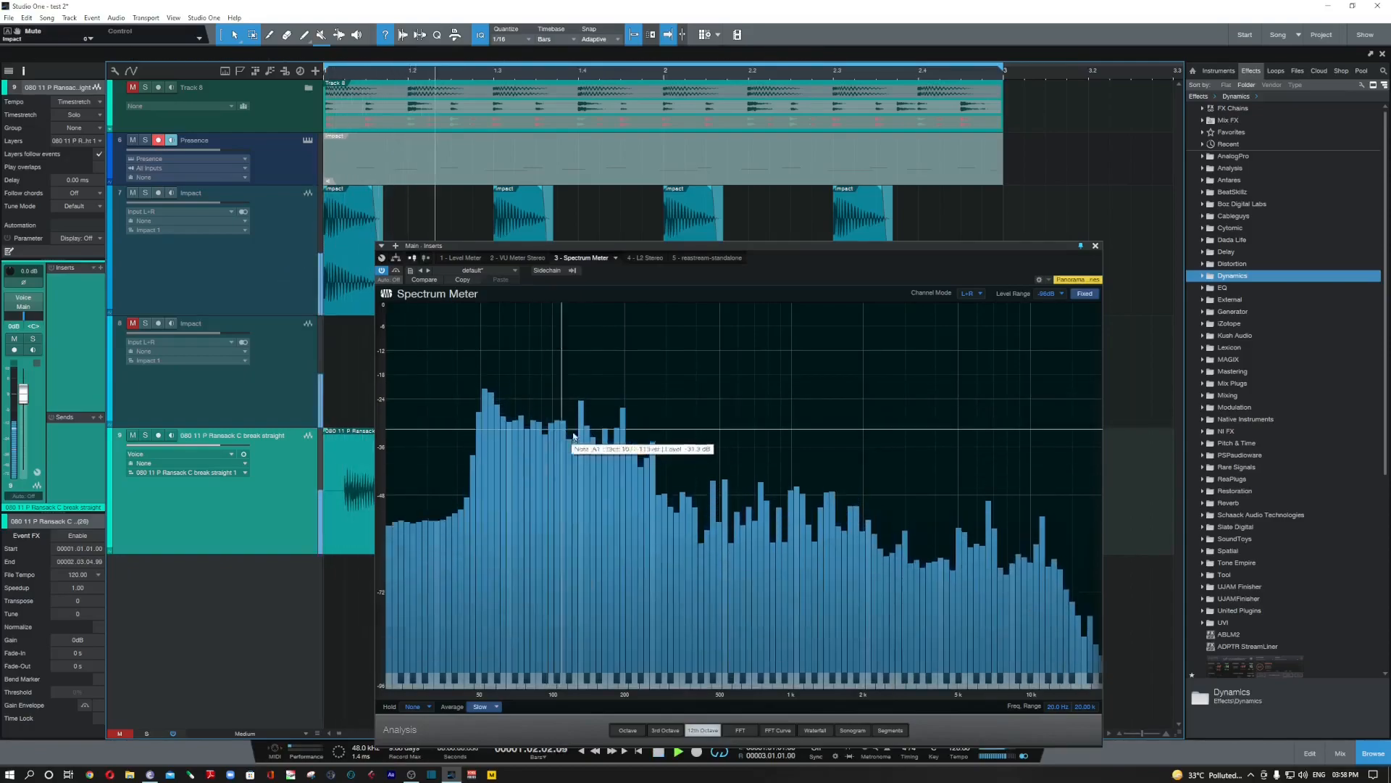
pyautogui.press('space')
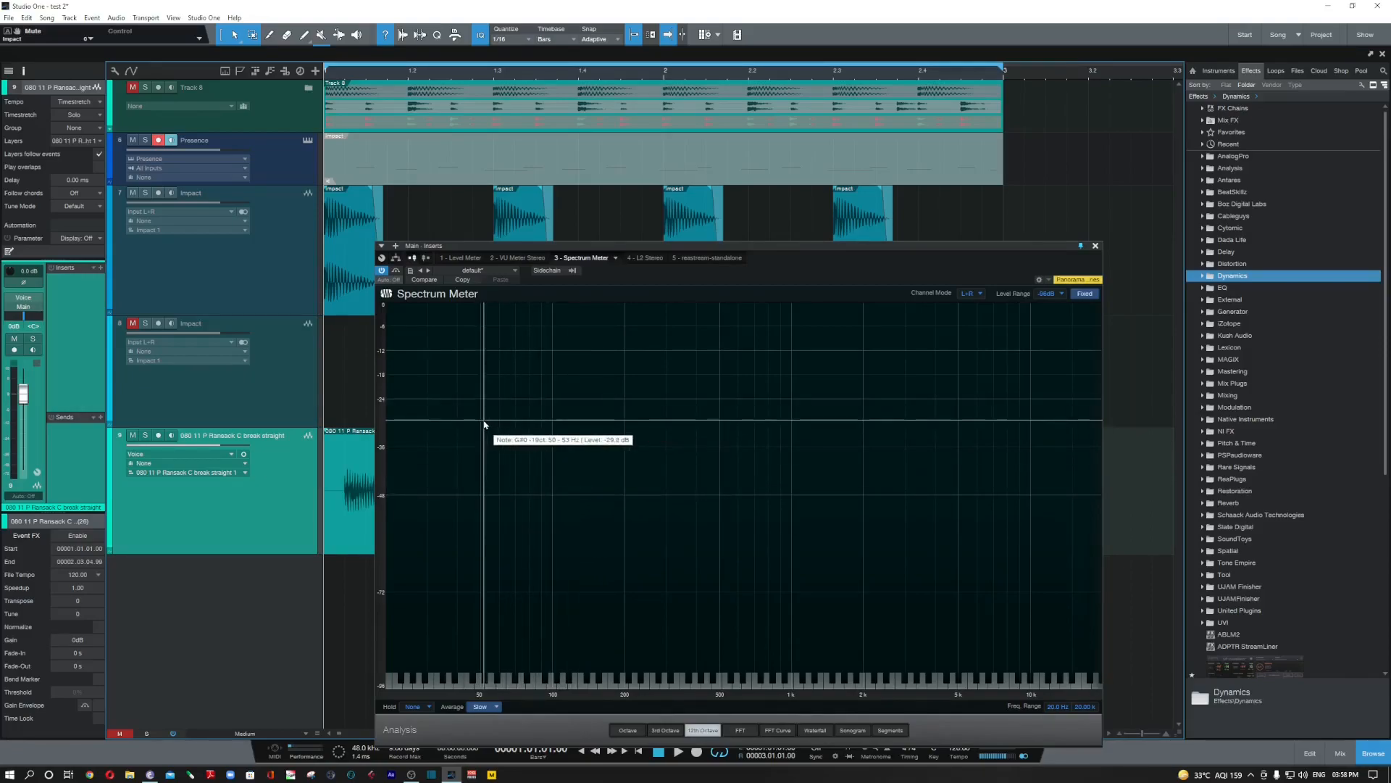
# Move the Spectrum Meter window to uncover the waveforms, select the first Impact event and play the loop briefly.
pyautogui.moveTo(780, 250); pyautogui.dragTo(844, 232)
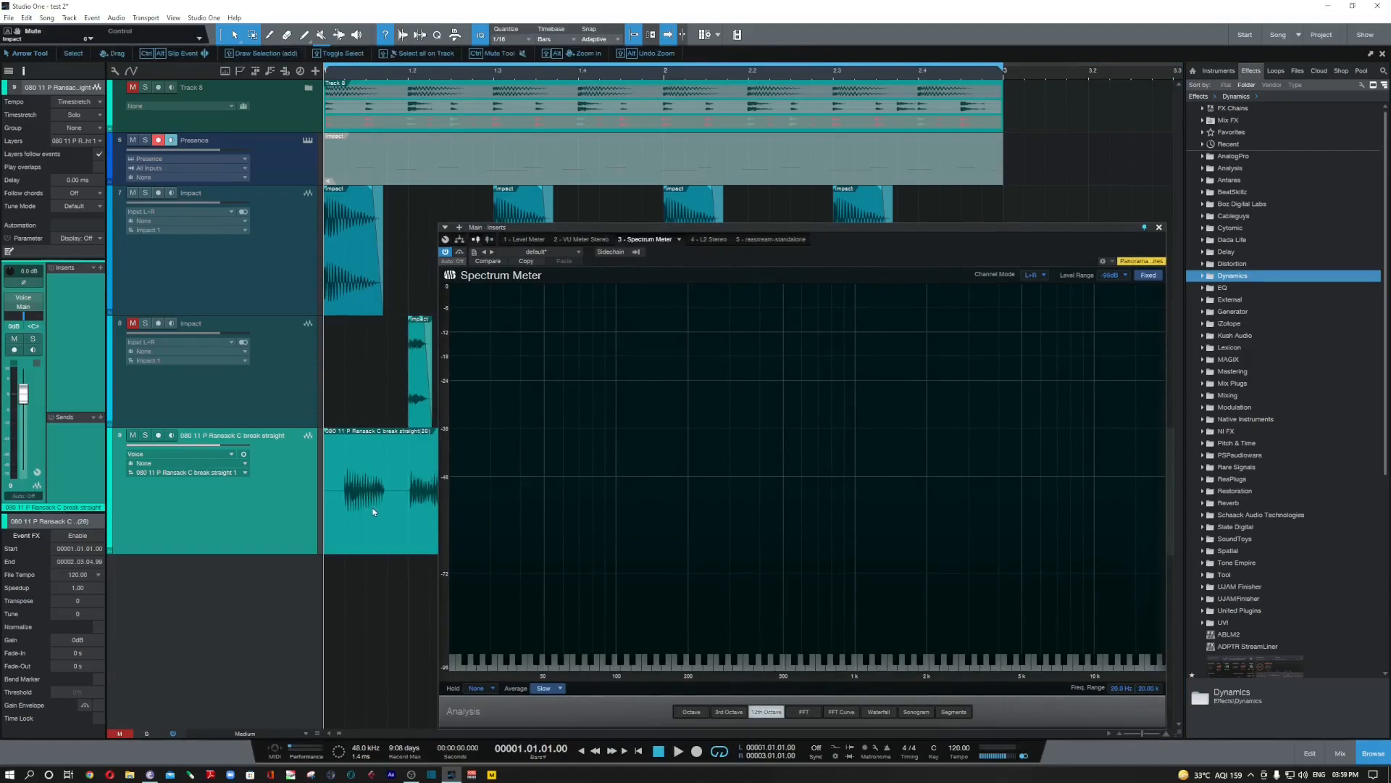
pyautogui.click(352, 291)
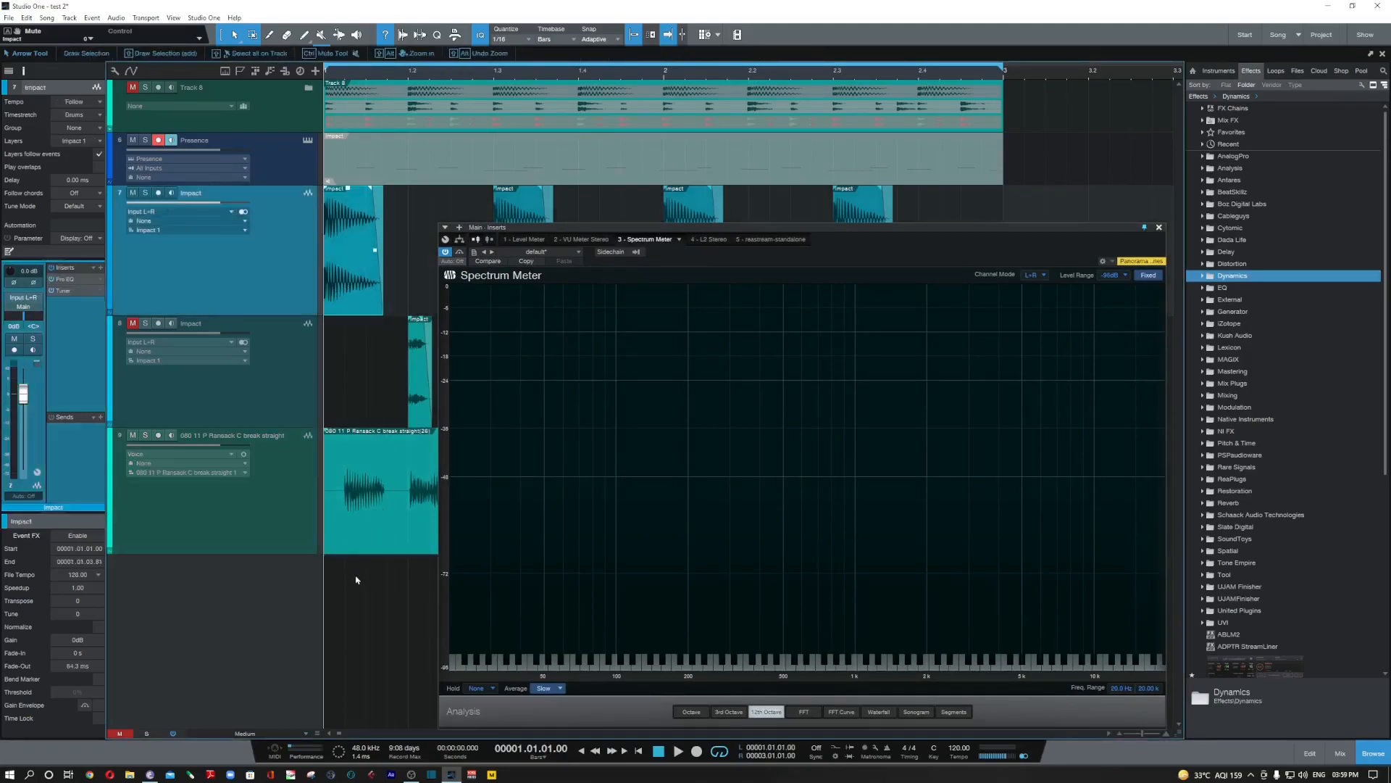
pyautogui.press('space')
pyautogui.press('space')
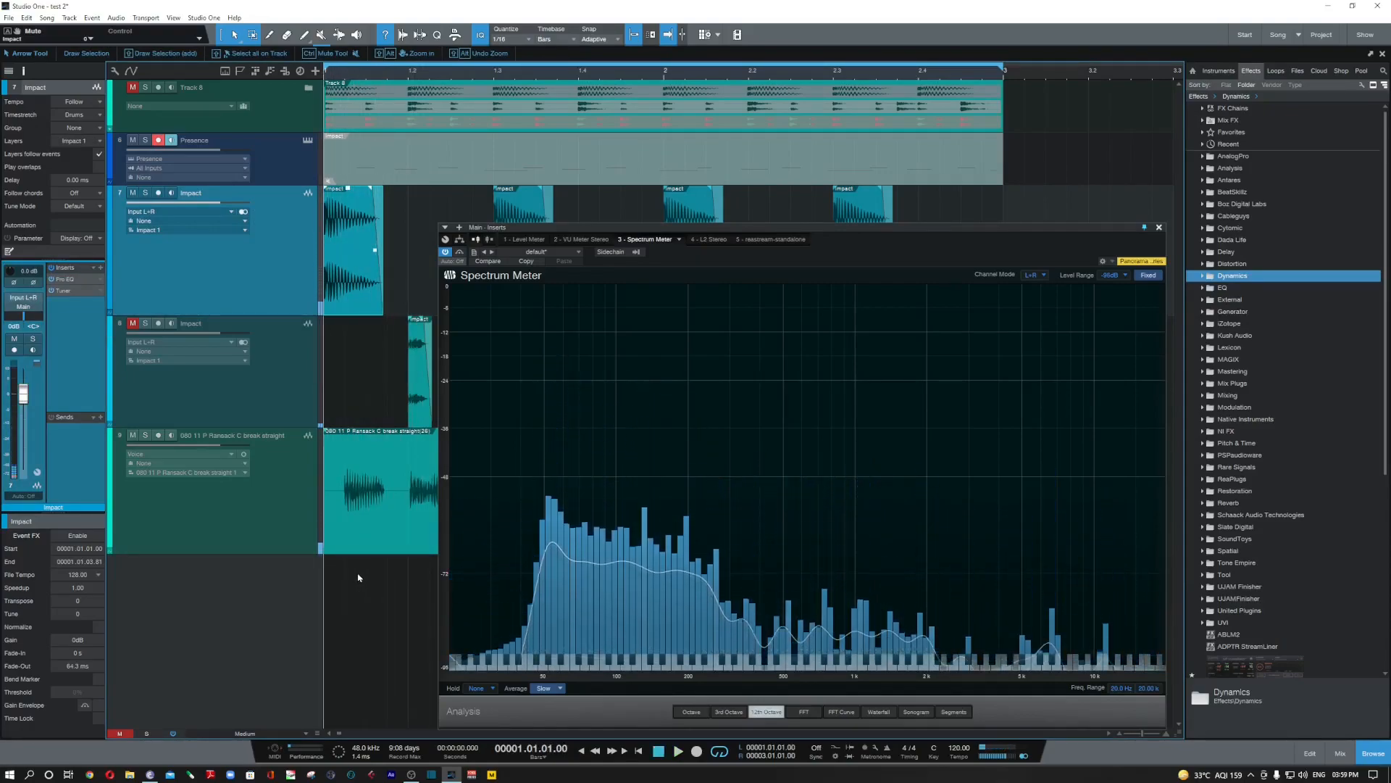
# Solo the Ransack C break straight track, examine its spectrum during playback and remove the solo.
pyautogui.click(145, 435)
pyautogui.press('space')
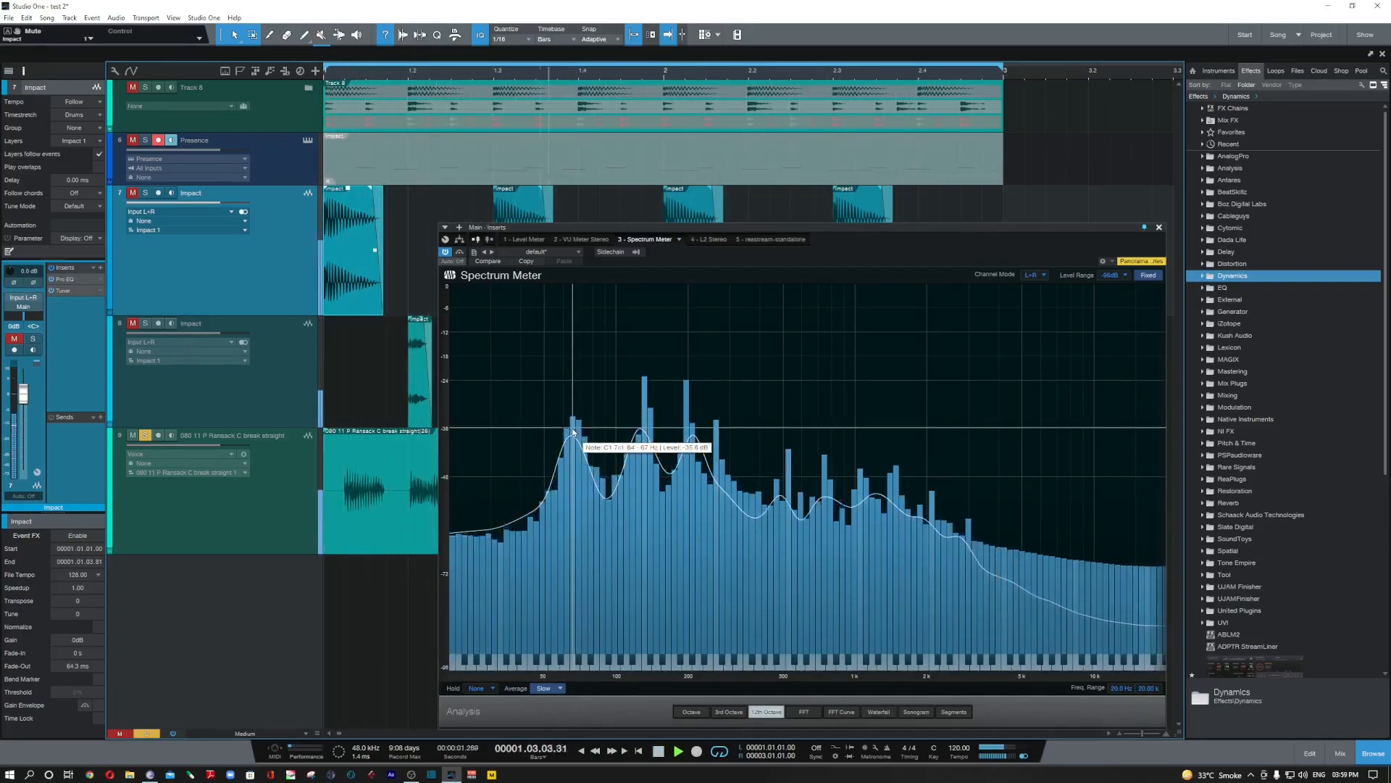
pyautogui.press('space')
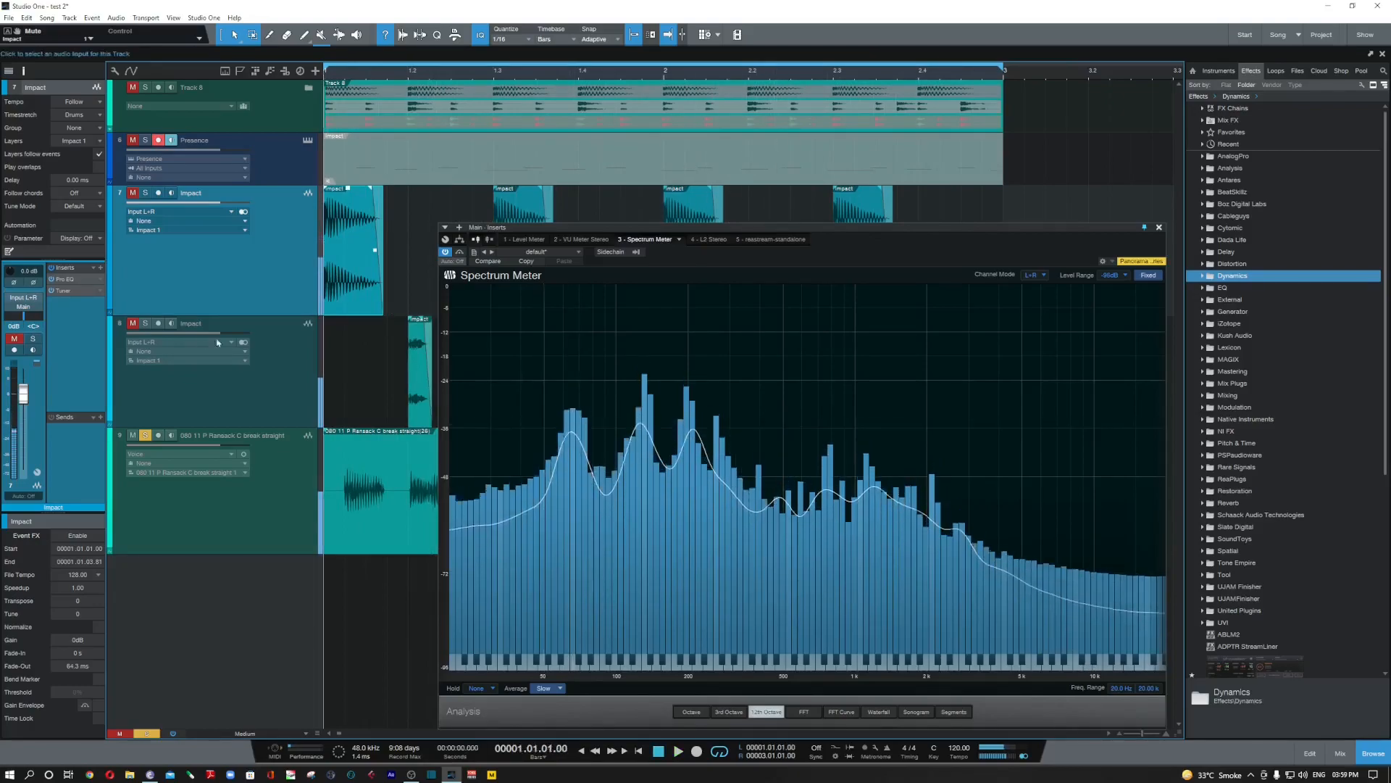
pyautogui.click(145, 435)
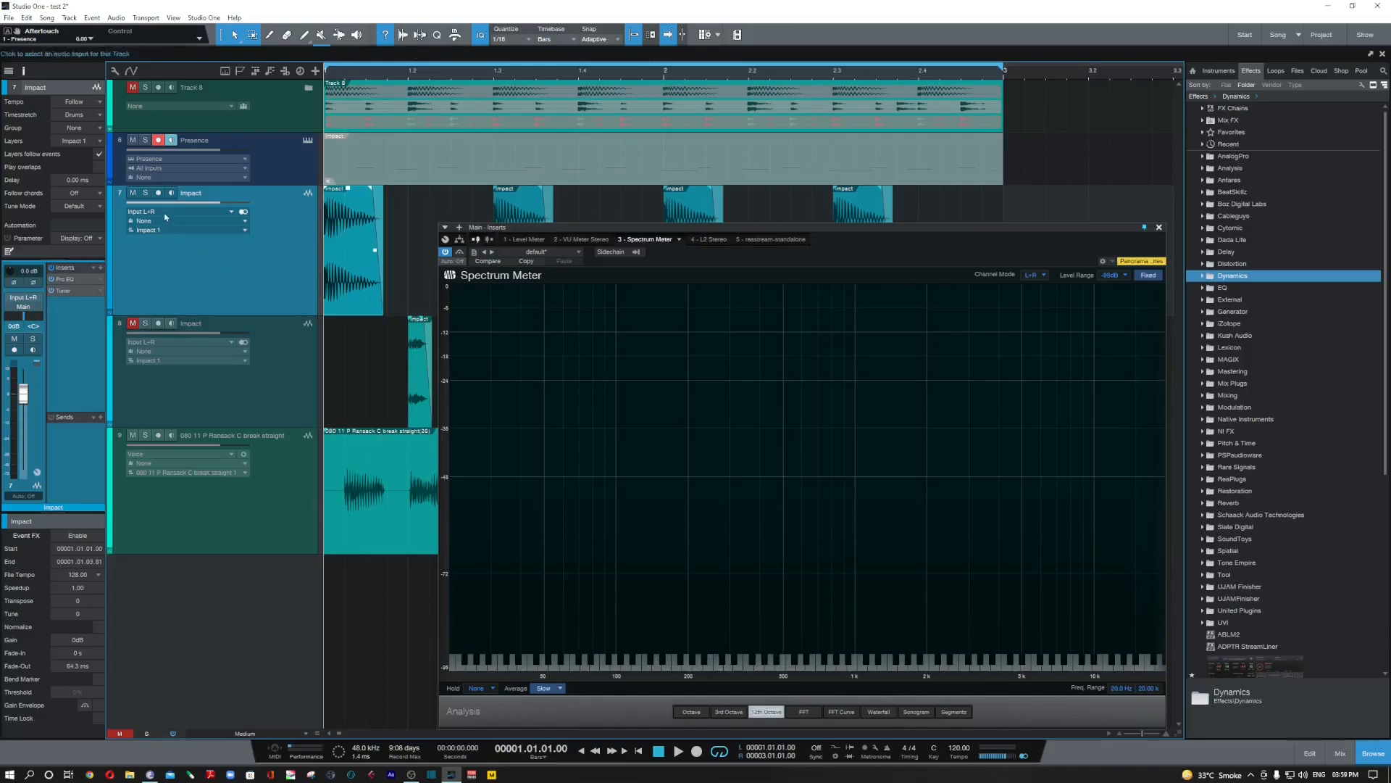
# Solo the first Impact track, examine its spectrum during playback and reposition the Spectrum Meter window.
pyautogui.click(146, 194)
pyautogui.press('space')
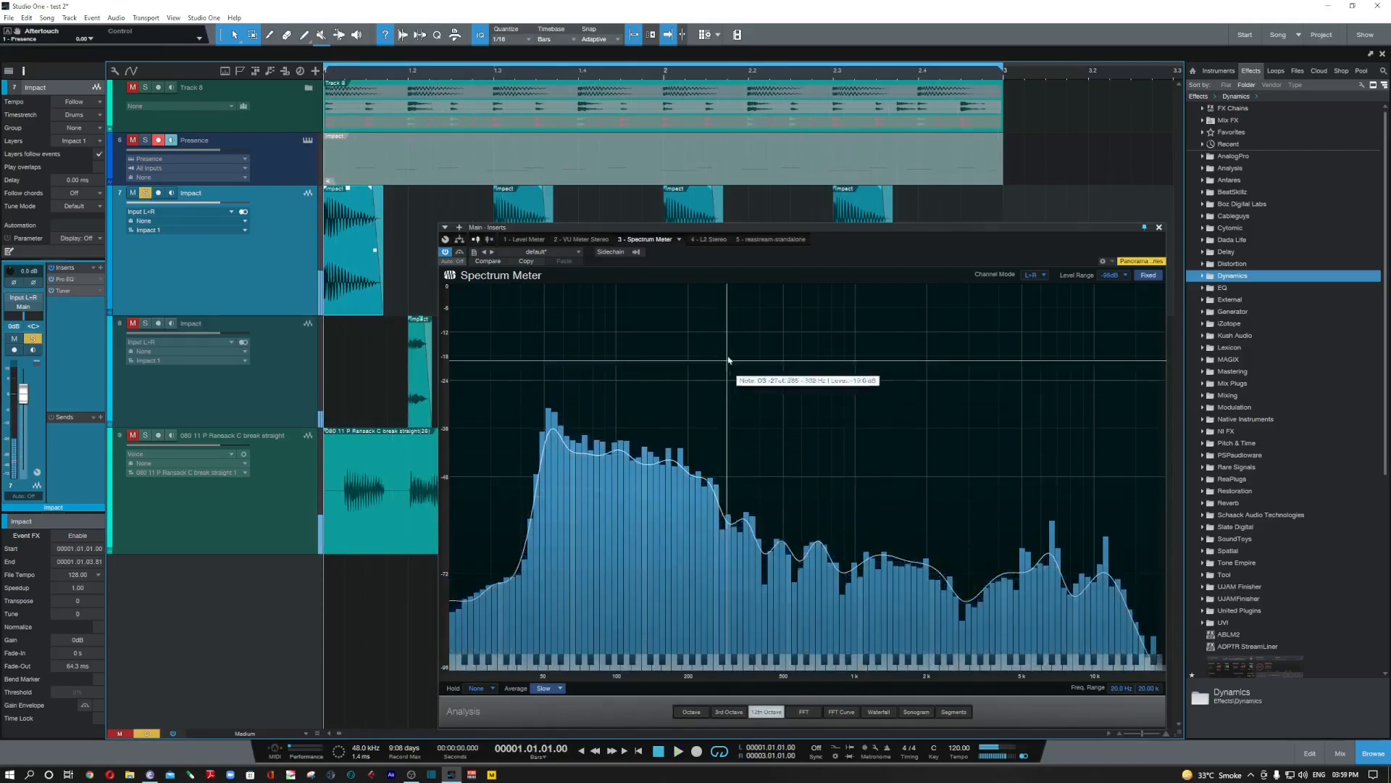
pyautogui.press('space')
pyautogui.moveTo(769, 229); pyautogui.dragTo(708, 223)
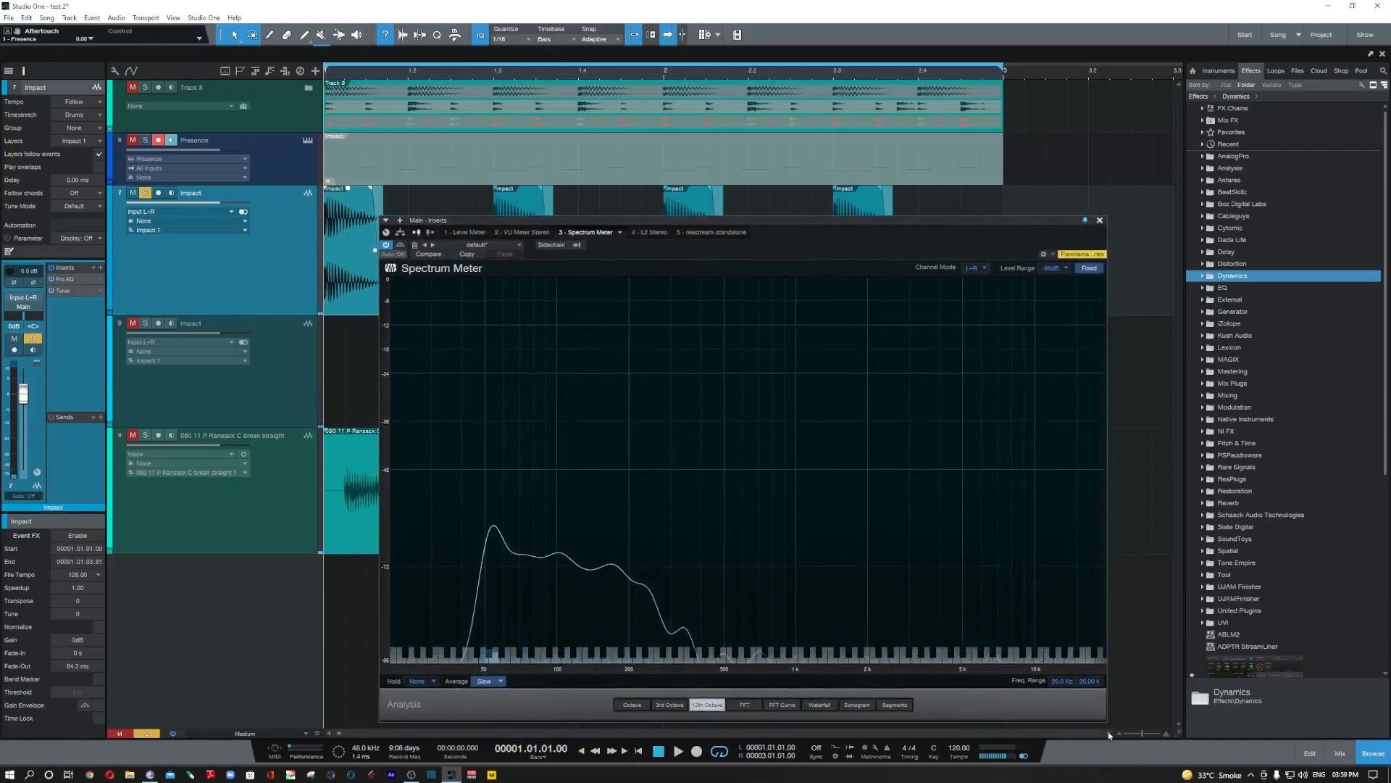
# Shrink the Spectrum Meter window and place it below the first Impact track's waveforms.
pyautogui.moveTo(1107, 730); pyautogui.dragTo(1064, 610)
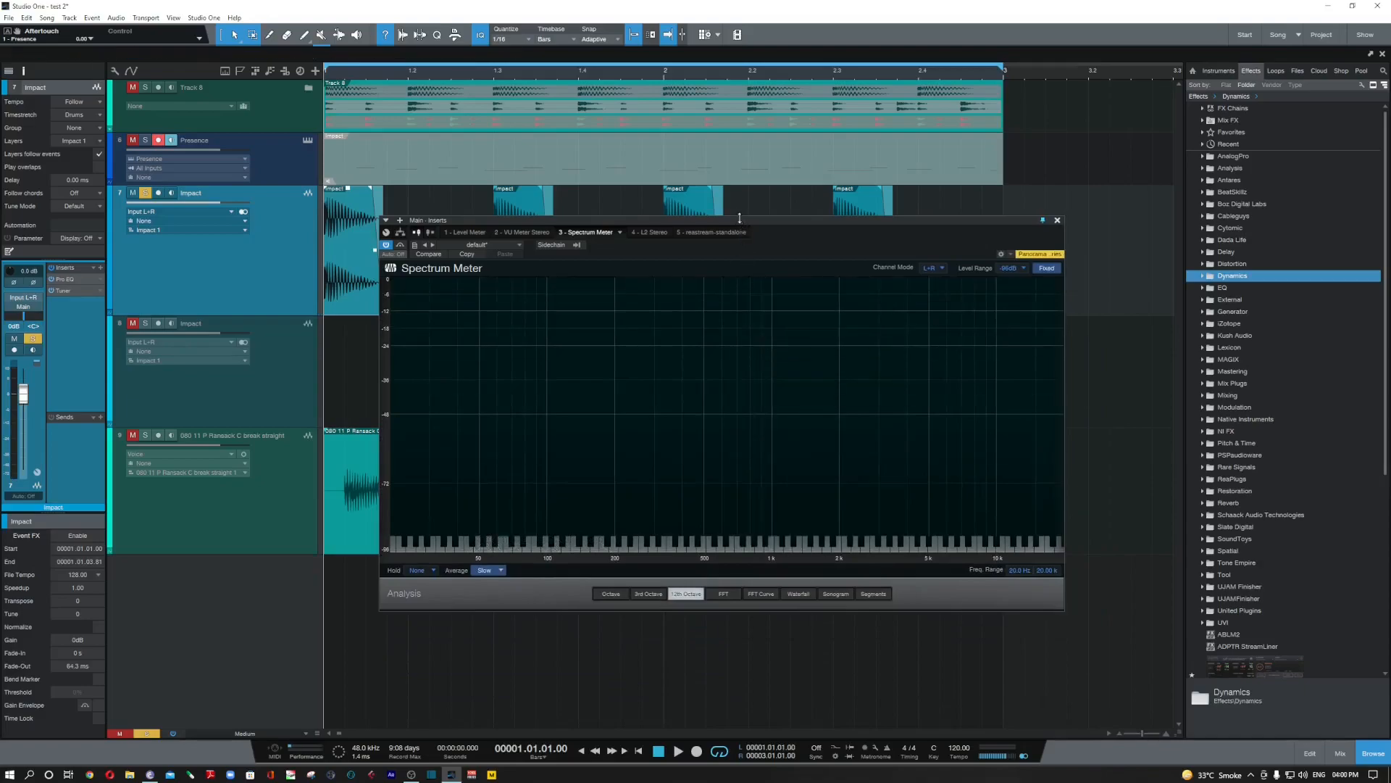
pyautogui.moveTo(744, 224); pyautogui.dragTo(841, 314)
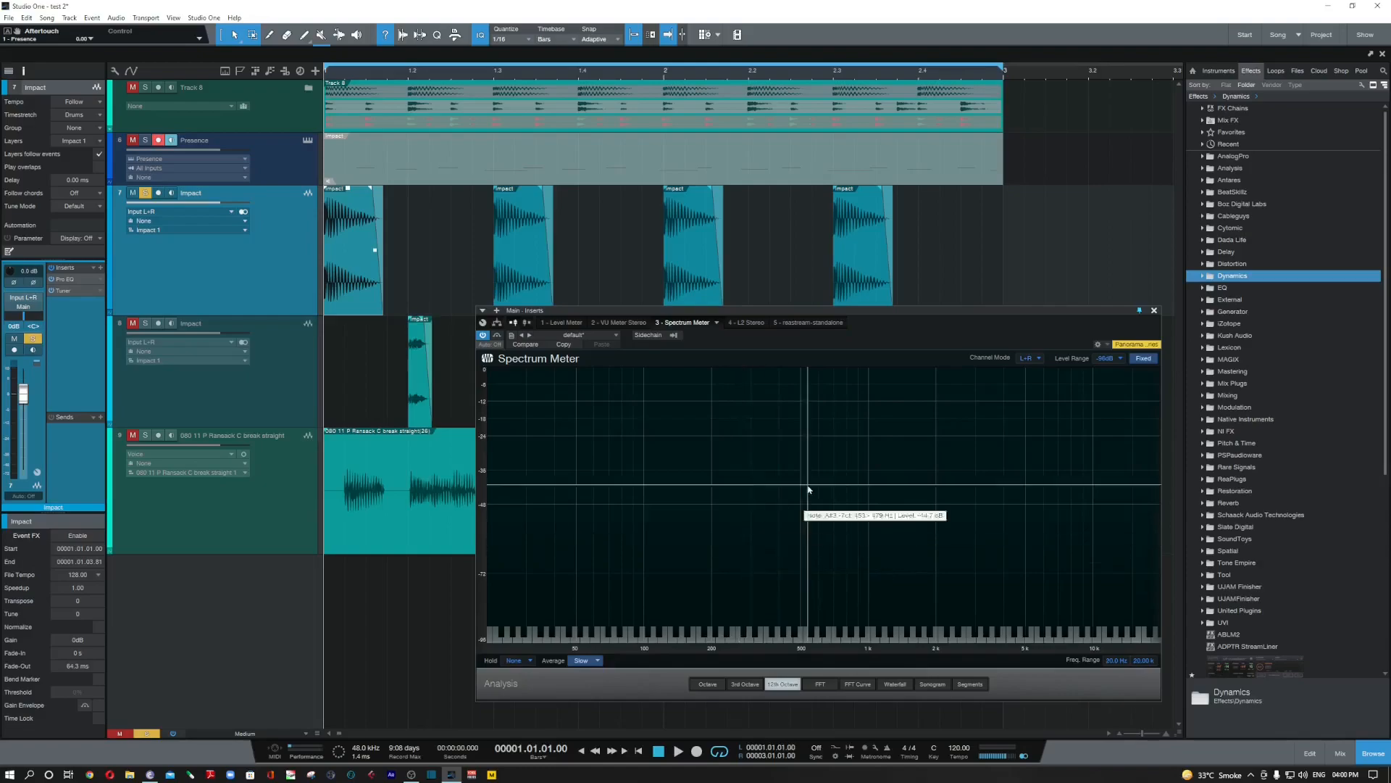
pyautogui.moveTo(1096, 314)
pyautogui.mouseDown()
pyautogui.moveTo(1062, 316)
pyautogui.moveTo(1086, 317)
pyautogui.mouseUp()
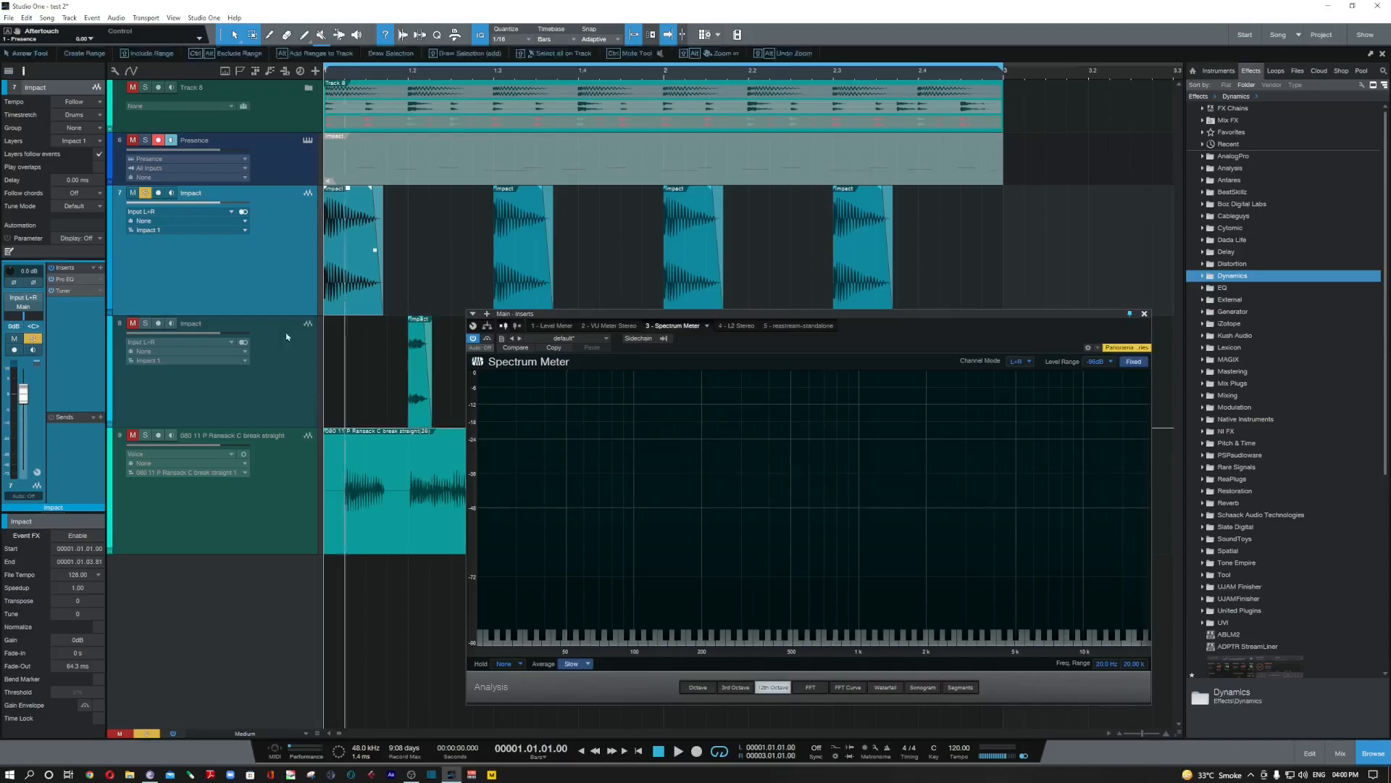
# Open the Tuner on the first Impact track, check its pitch reading during playback and close the Tuner.
pyautogui.click(73, 290)
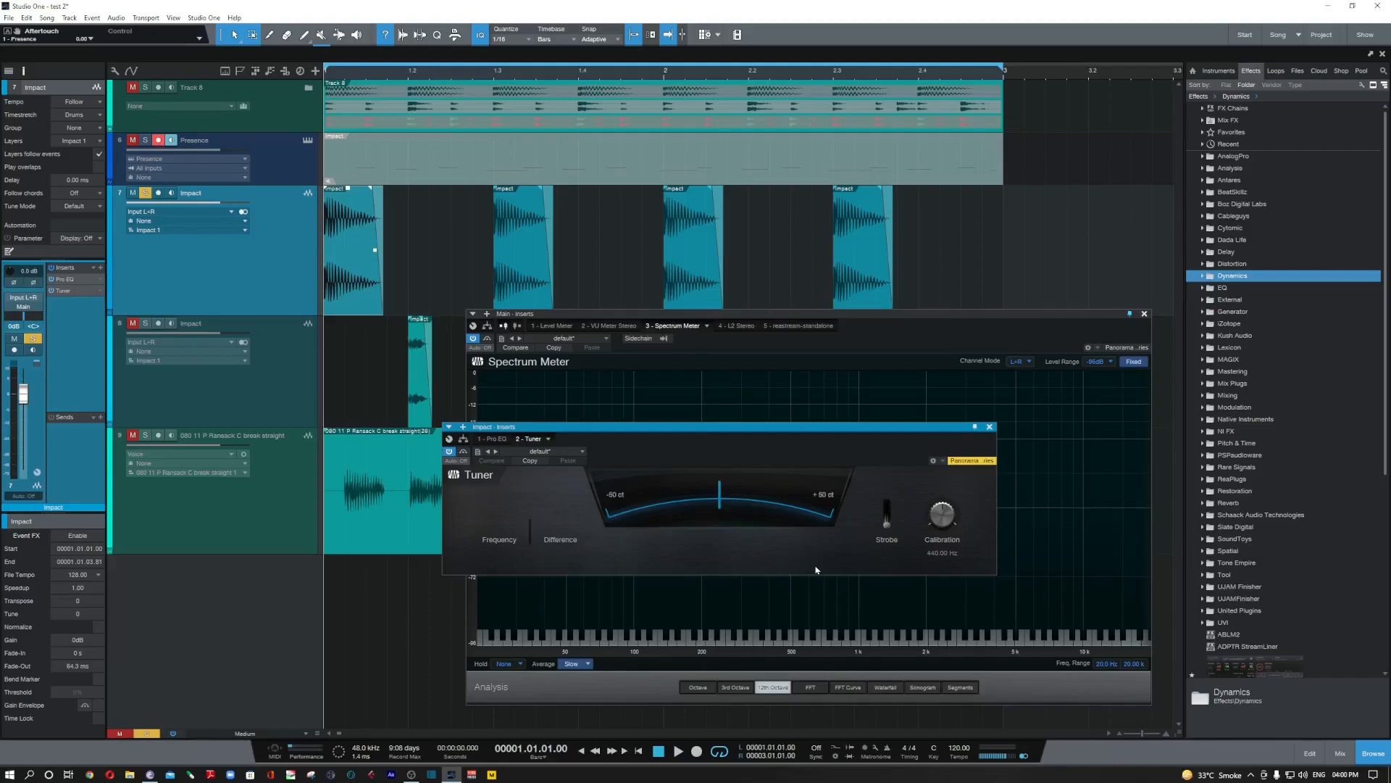
pyautogui.press('space')
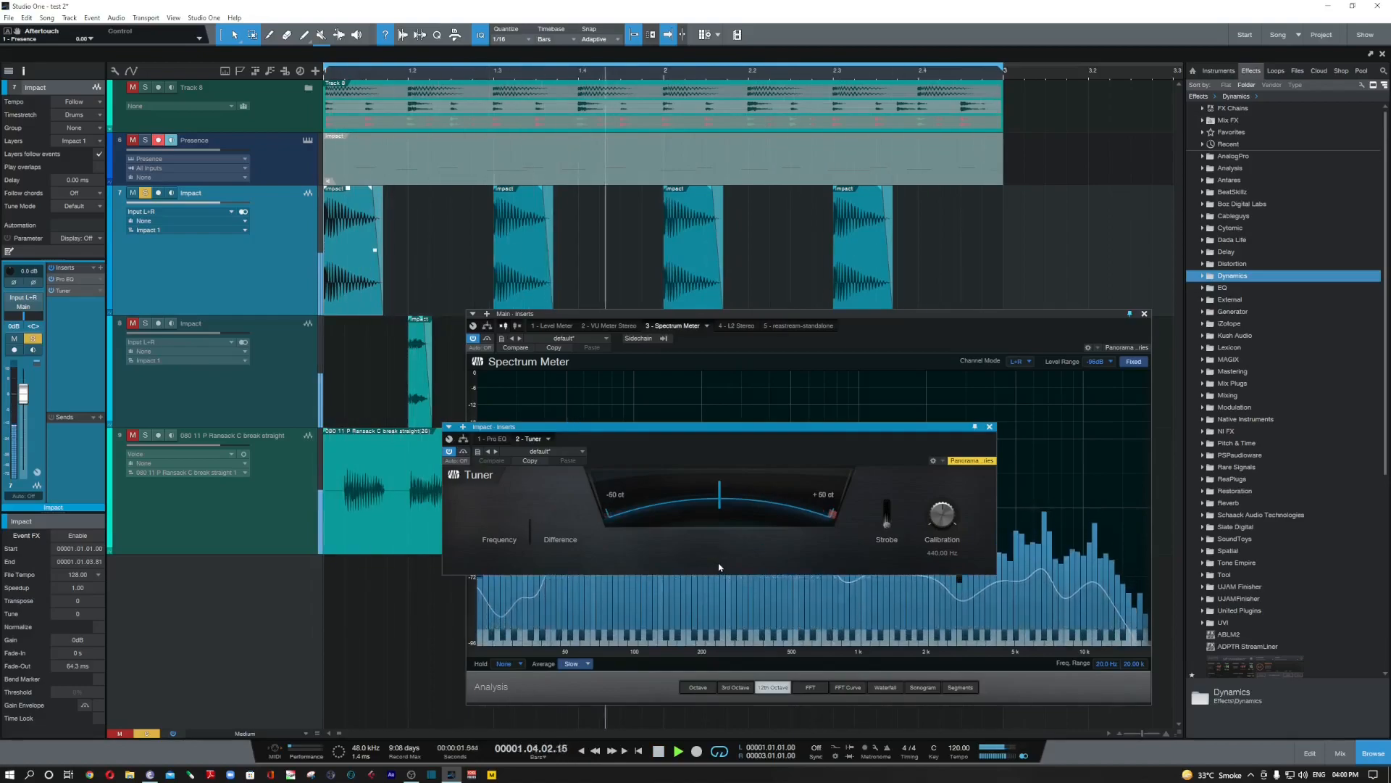
pyautogui.press('space')
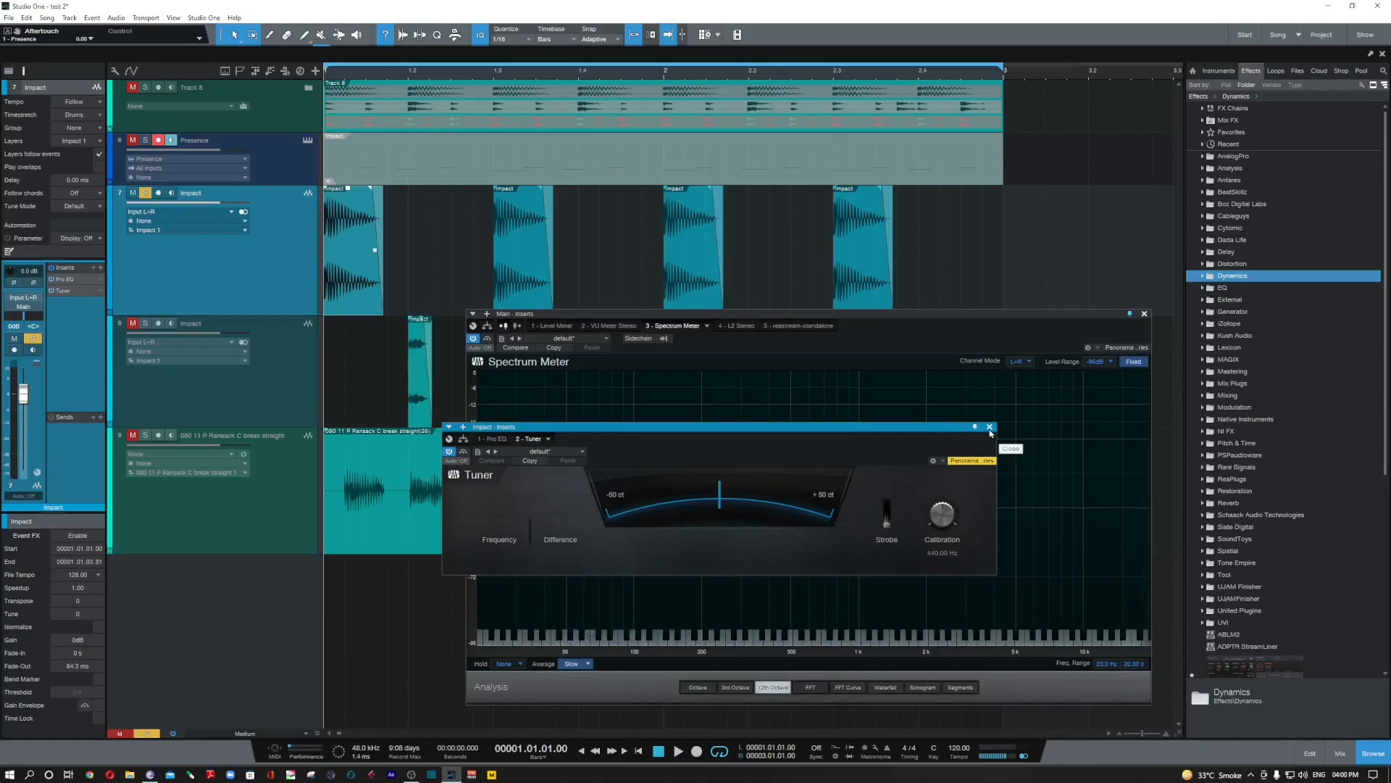
pyautogui.press('space')
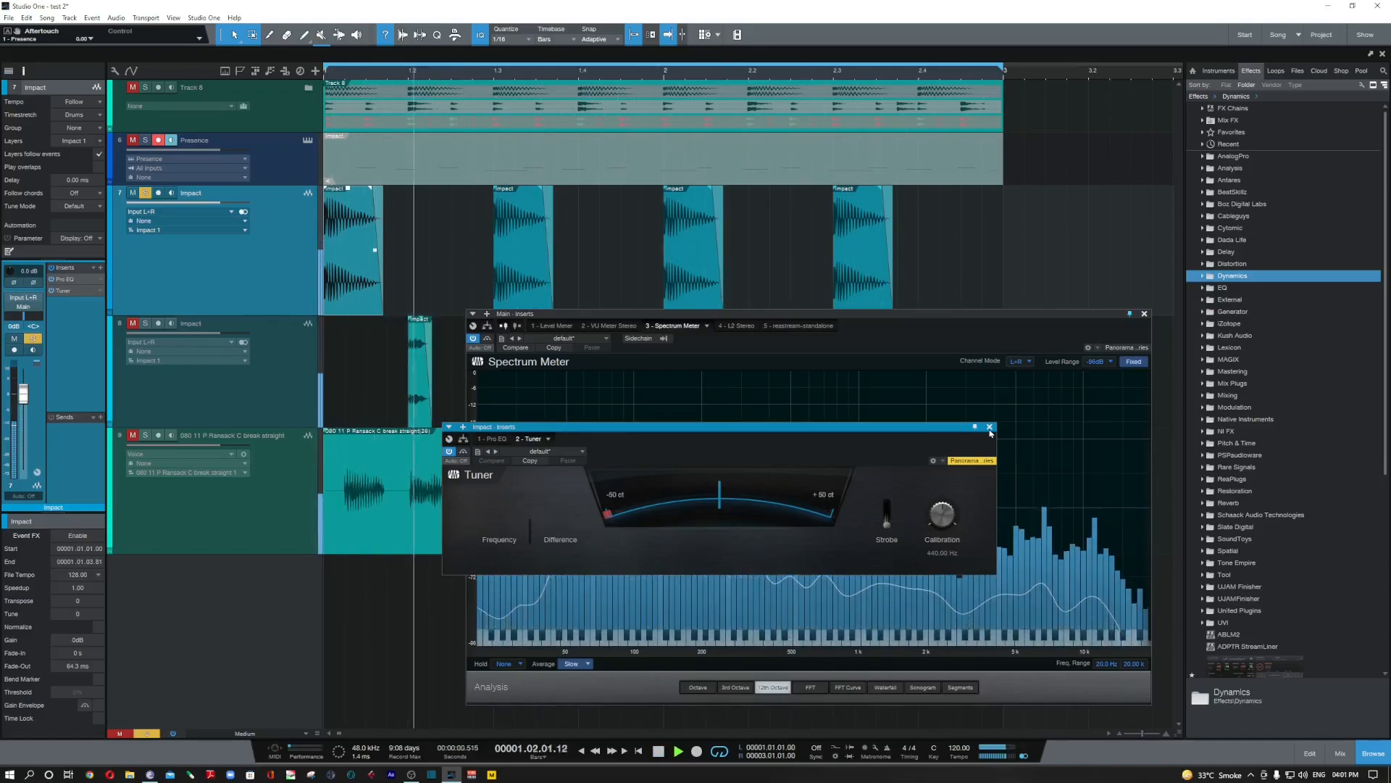
pyautogui.press('space')
pyautogui.click(989, 428)
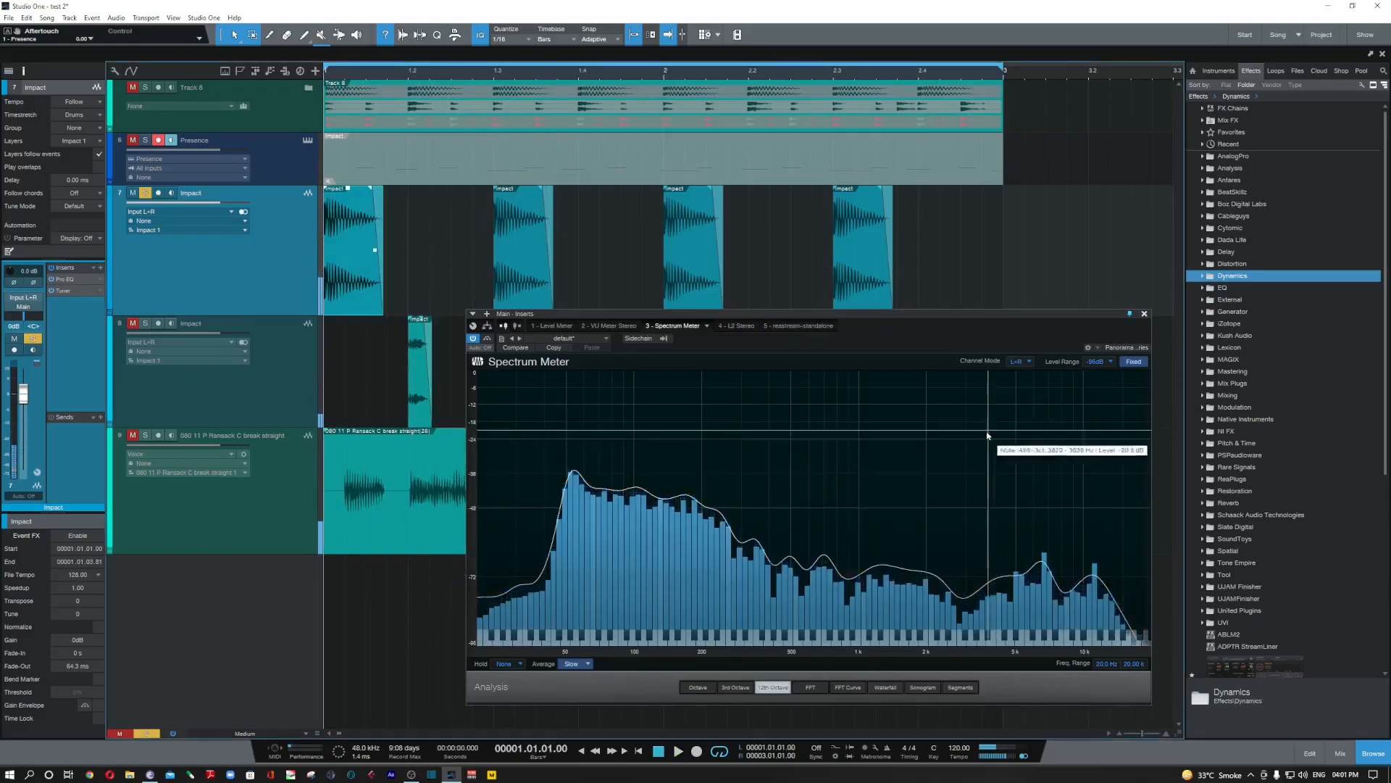
# Play the soloed Impact track repeatedly and read the note of its lowest spectrum peak in the Spectrum Meter.
pyautogui.press('space')
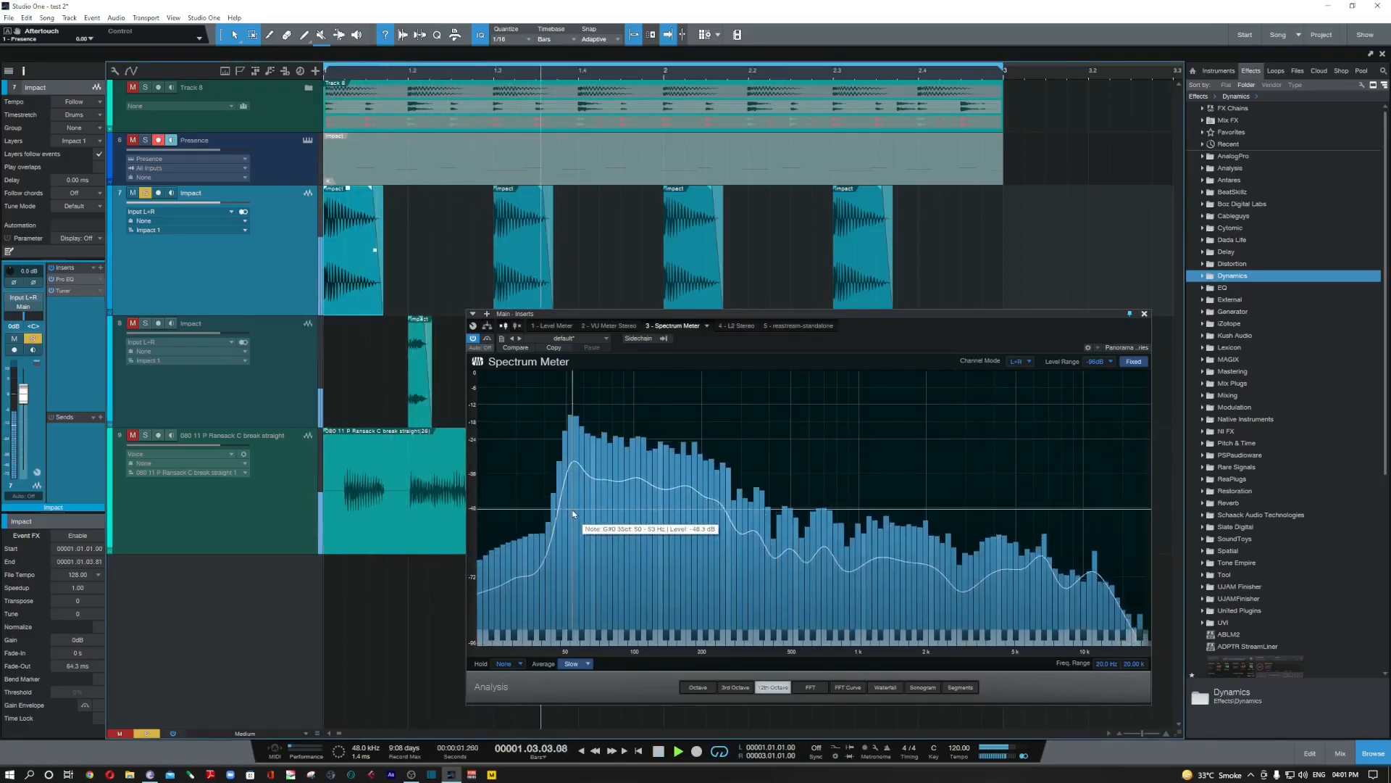
pyautogui.press('space')
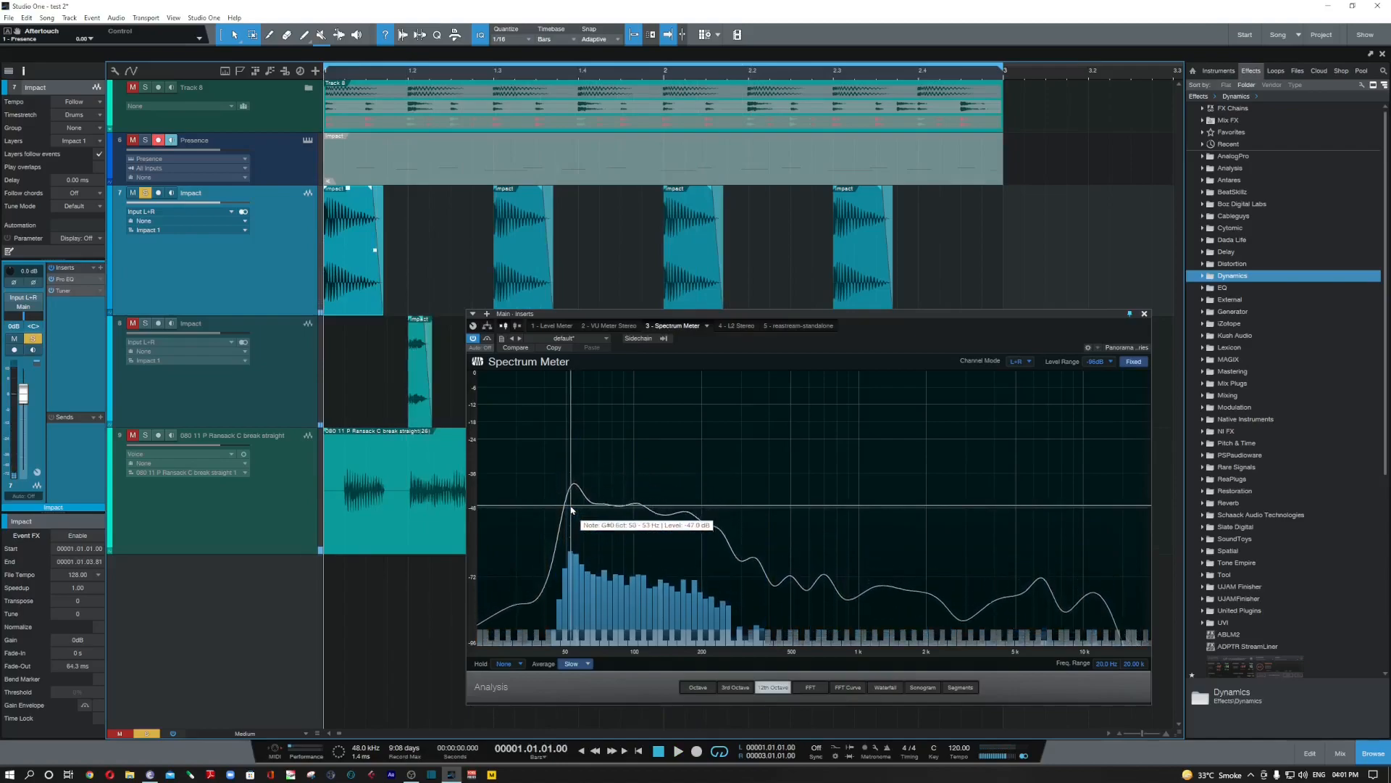
pyautogui.press('space')
pyautogui.press('space')
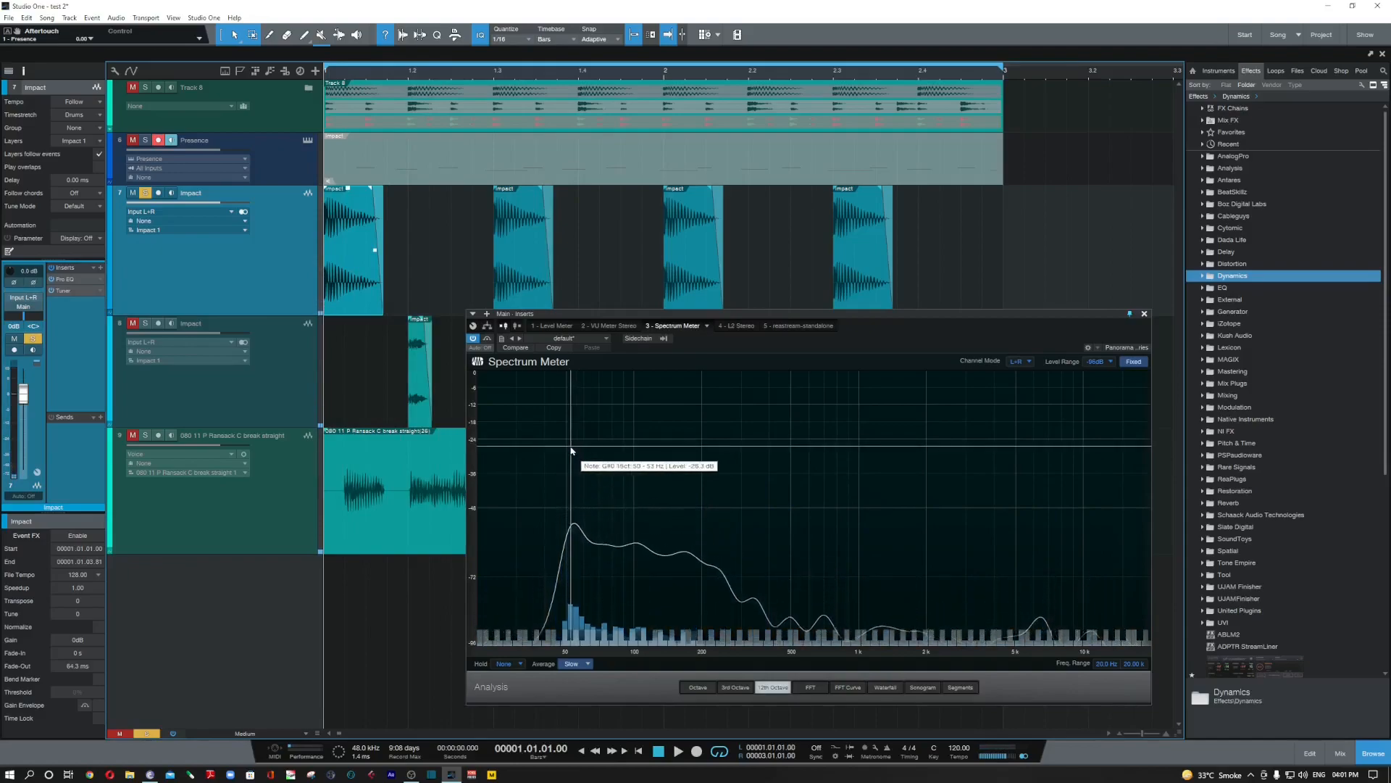
pyautogui.press('space')
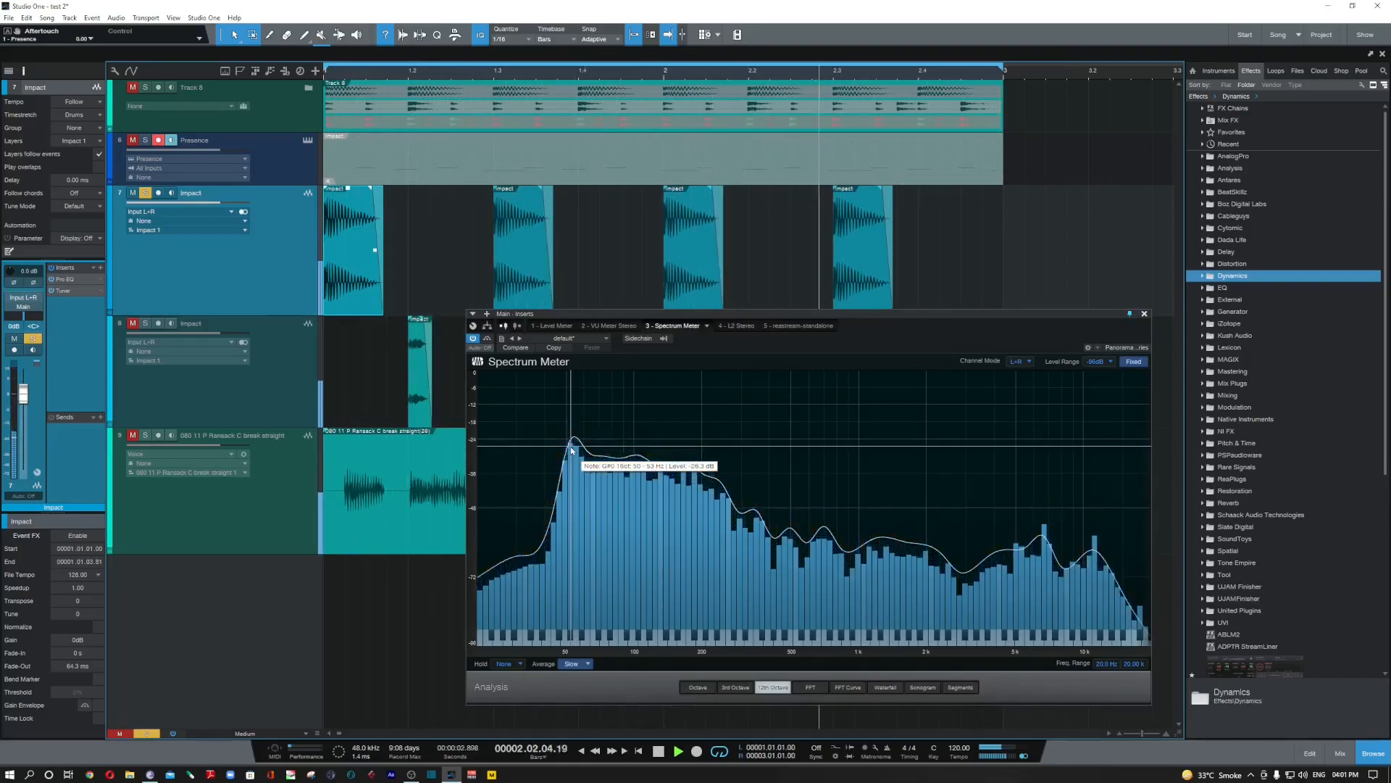
pyautogui.press('space')
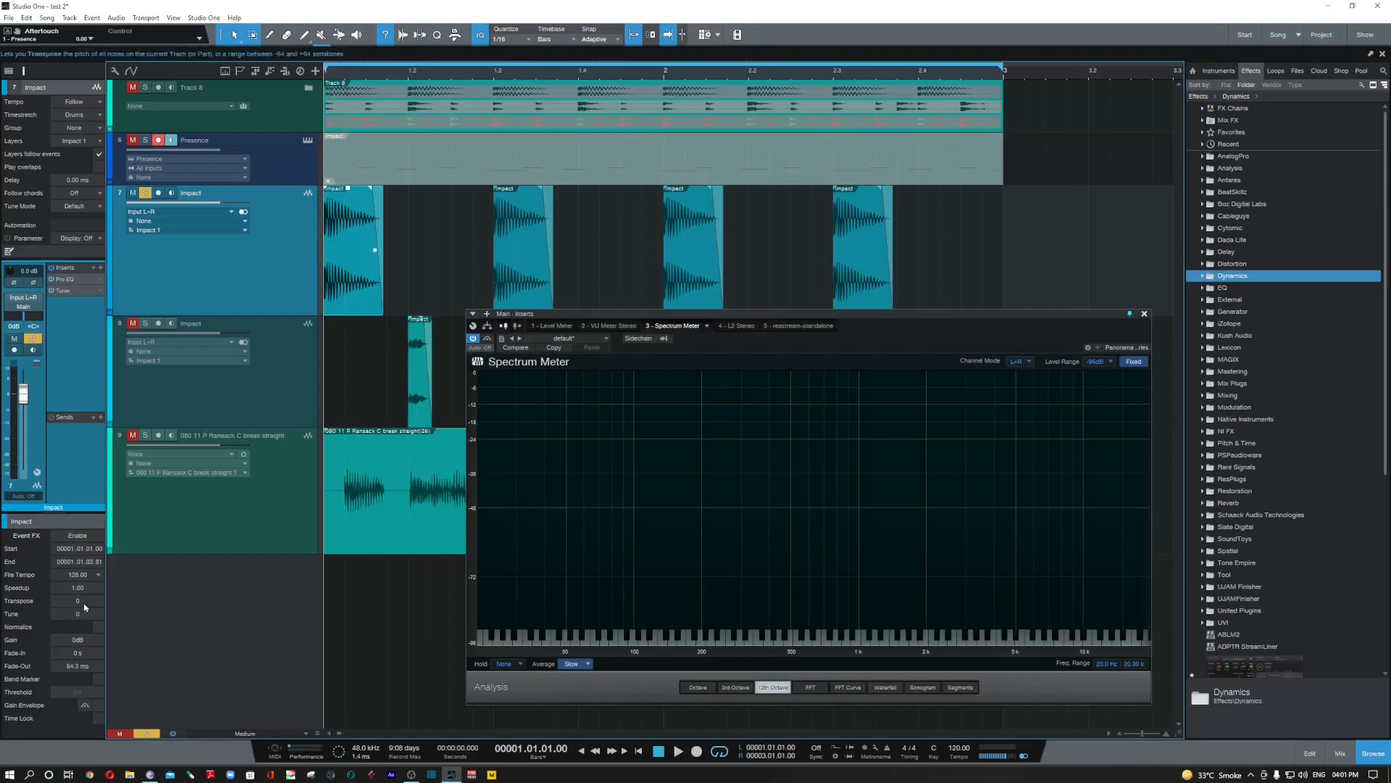
# Select all events on the first Impact track, remove its solo, transpose the events to 4 and examine the peak's note during playback.
pyautogui.moveTo(1025, 283); pyautogui.dragTo(304, 275)
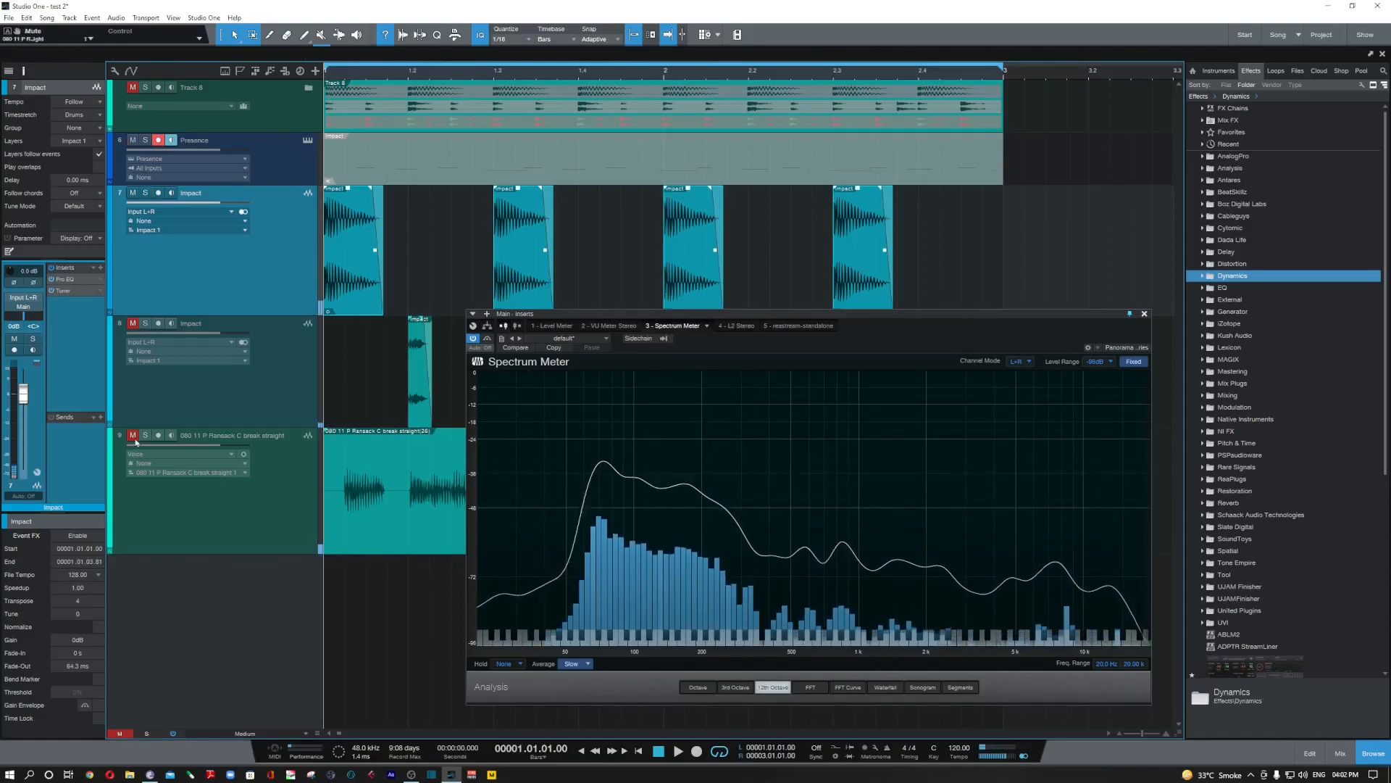
pyautogui.press('space')
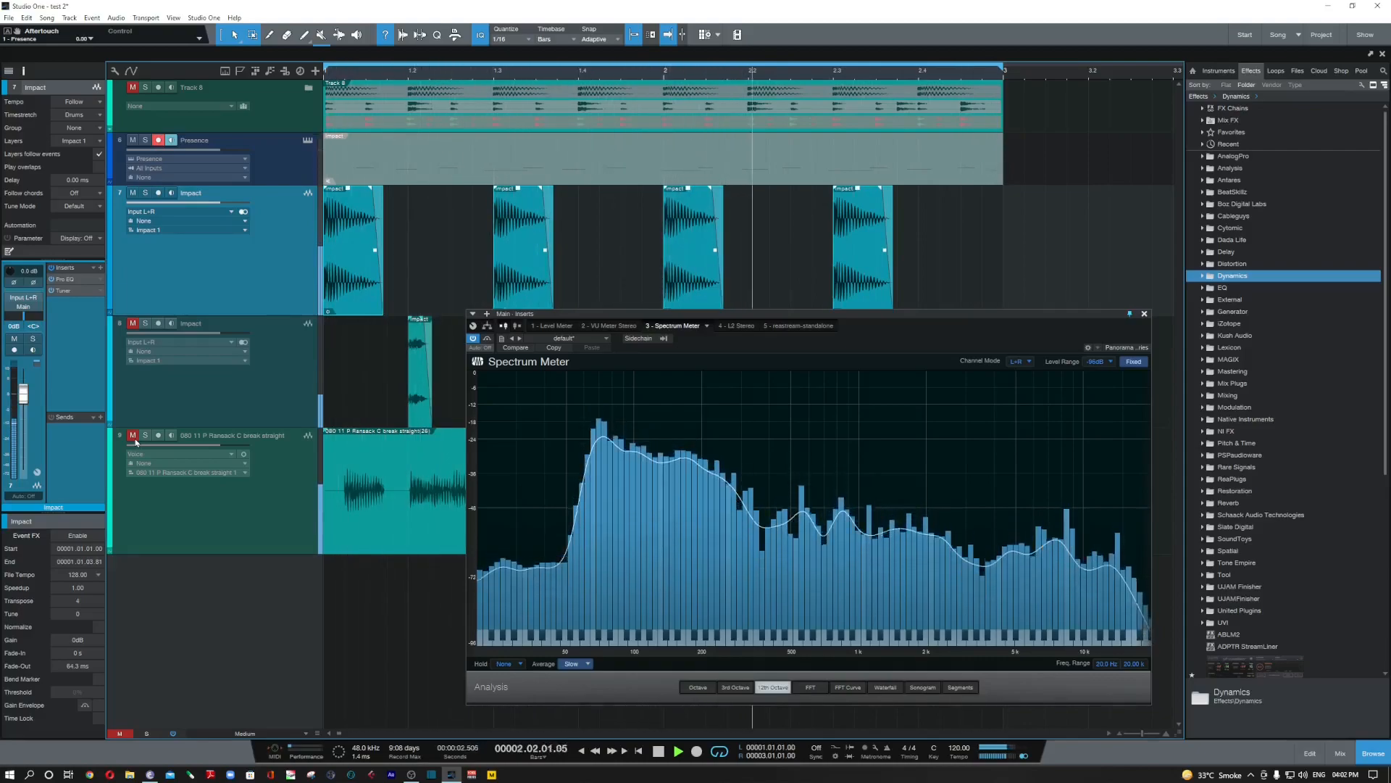
pyautogui.press('space')
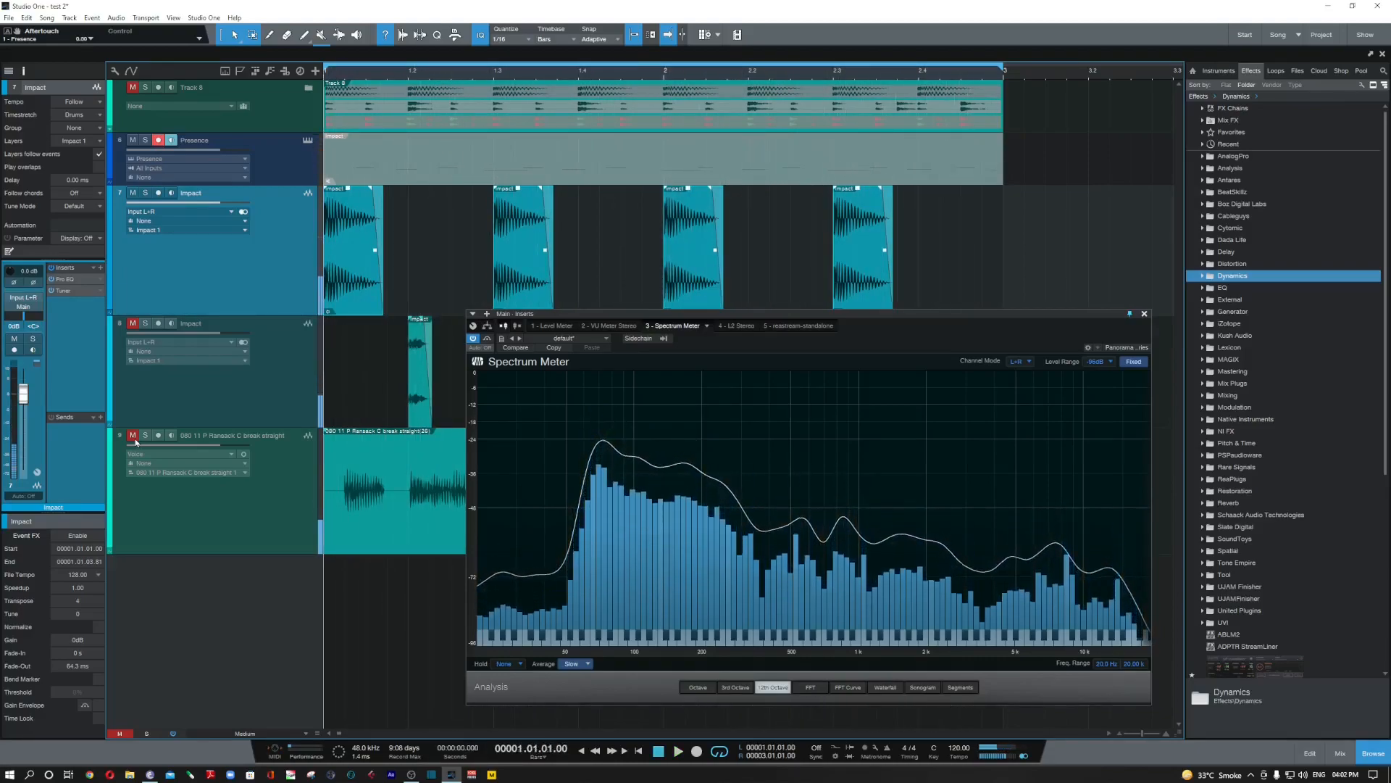
pyautogui.press('space')
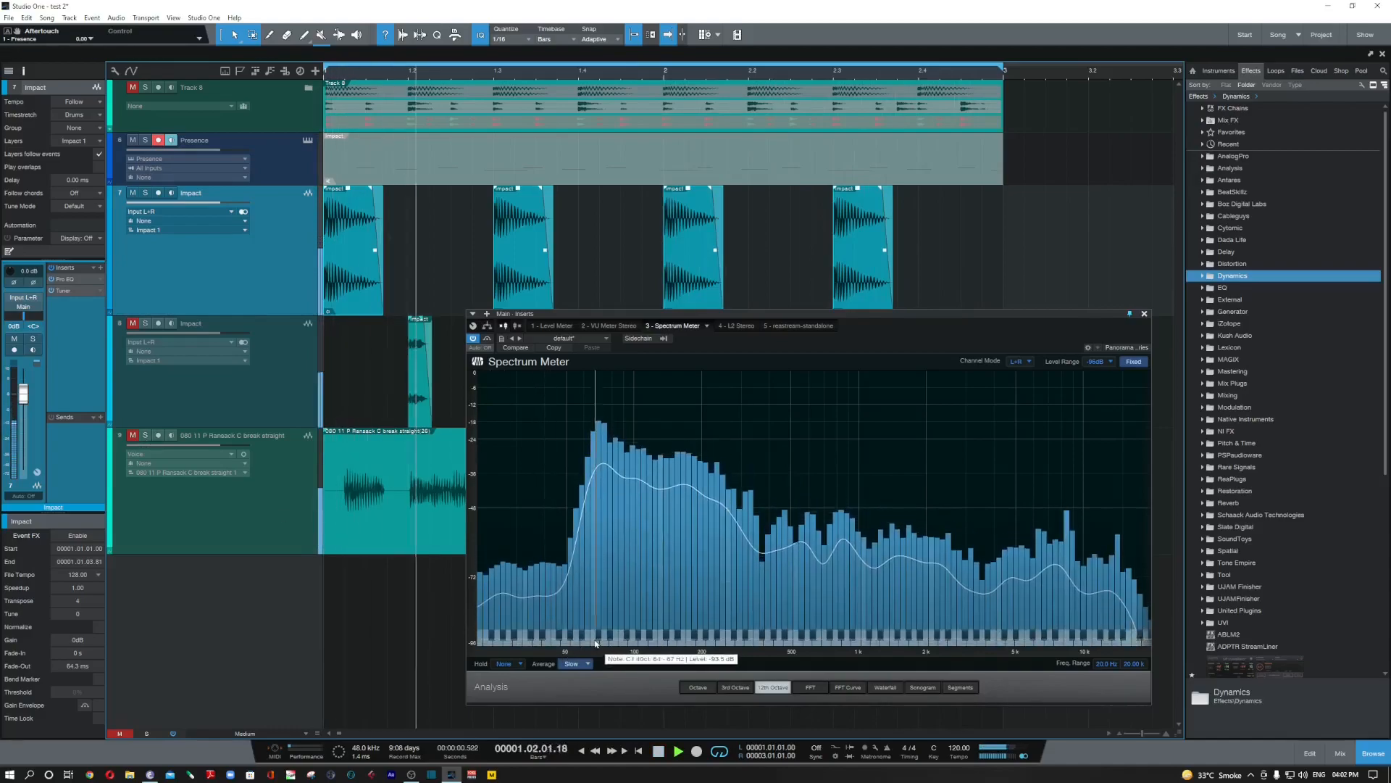
pyautogui.press('space')
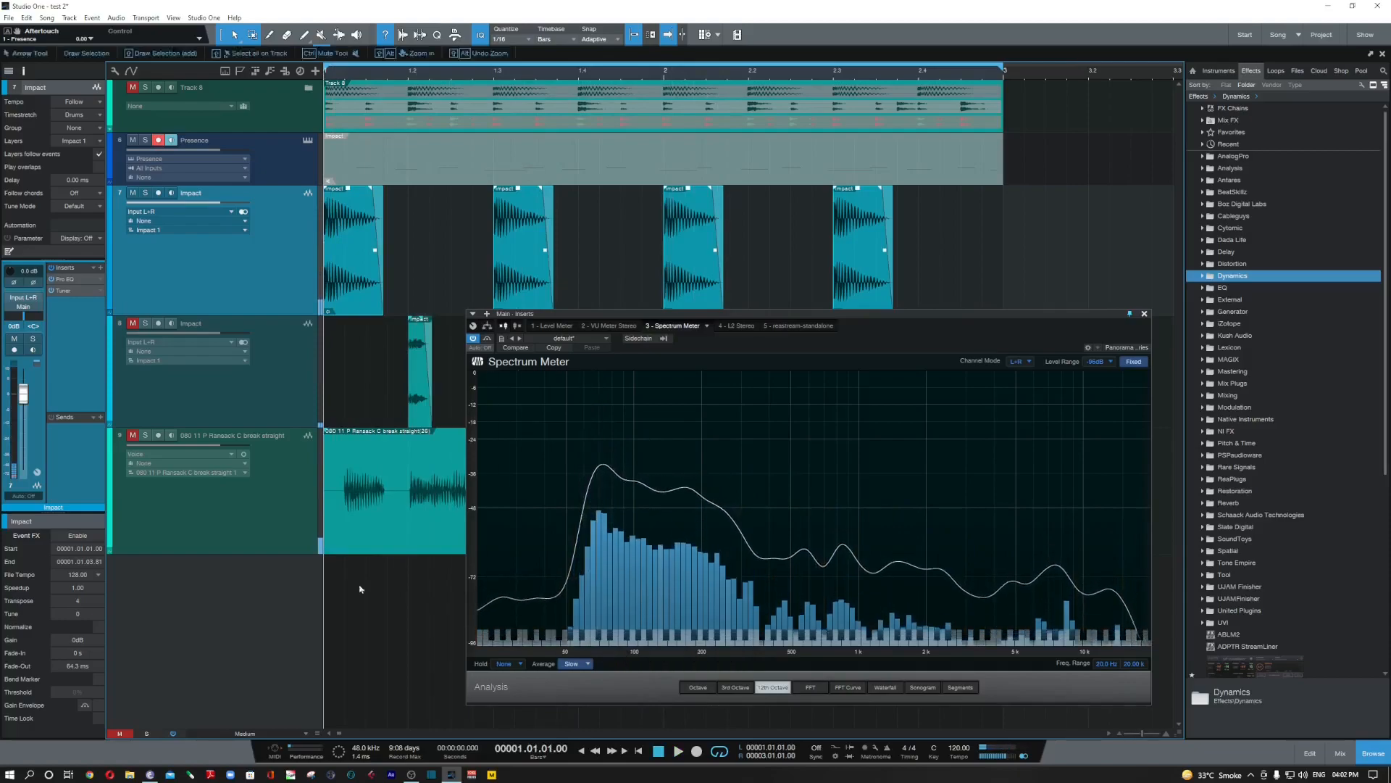
# Set the selected Impact events' transpose to 3, check the spectrum, and unmute the second Impact and Ransack C break straight tracks.
pyautogui.scroll(-1, 92, 604)
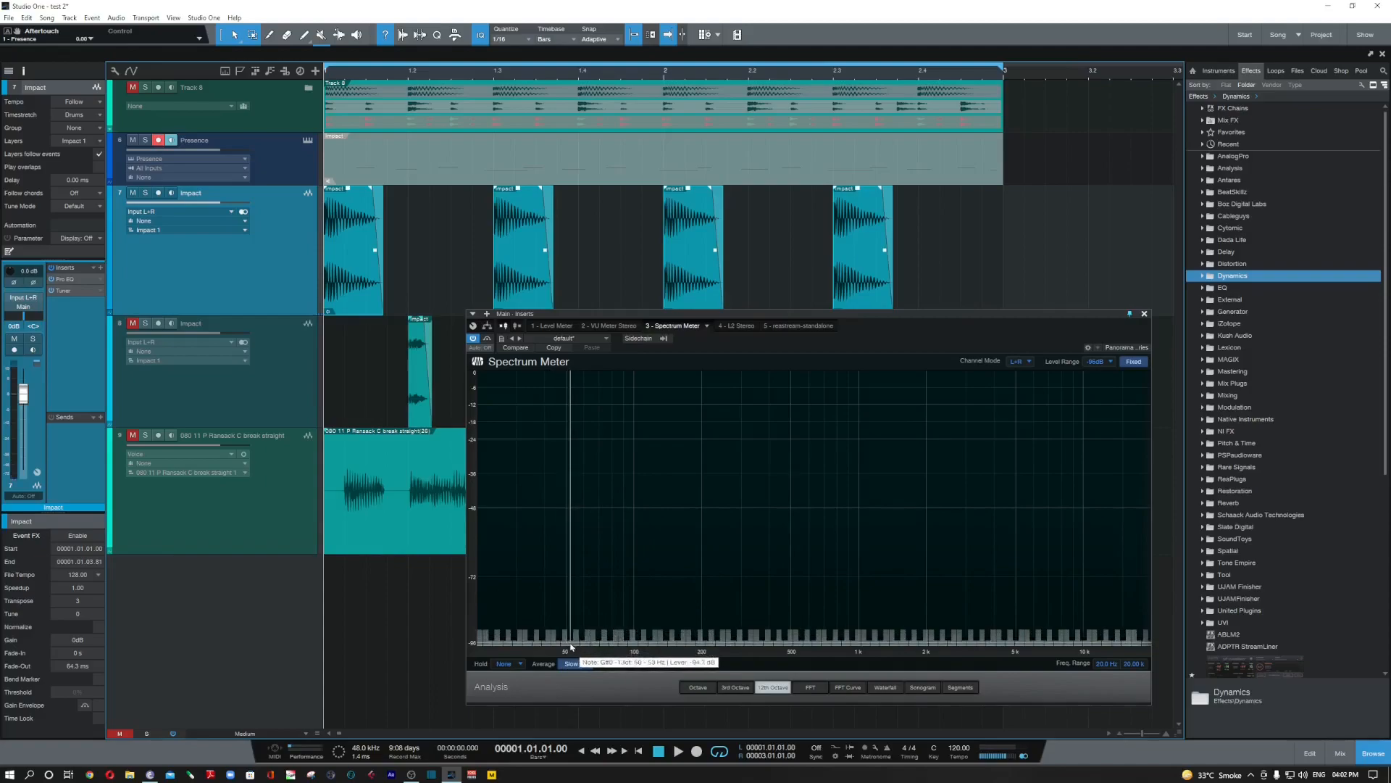
pyautogui.press('space')
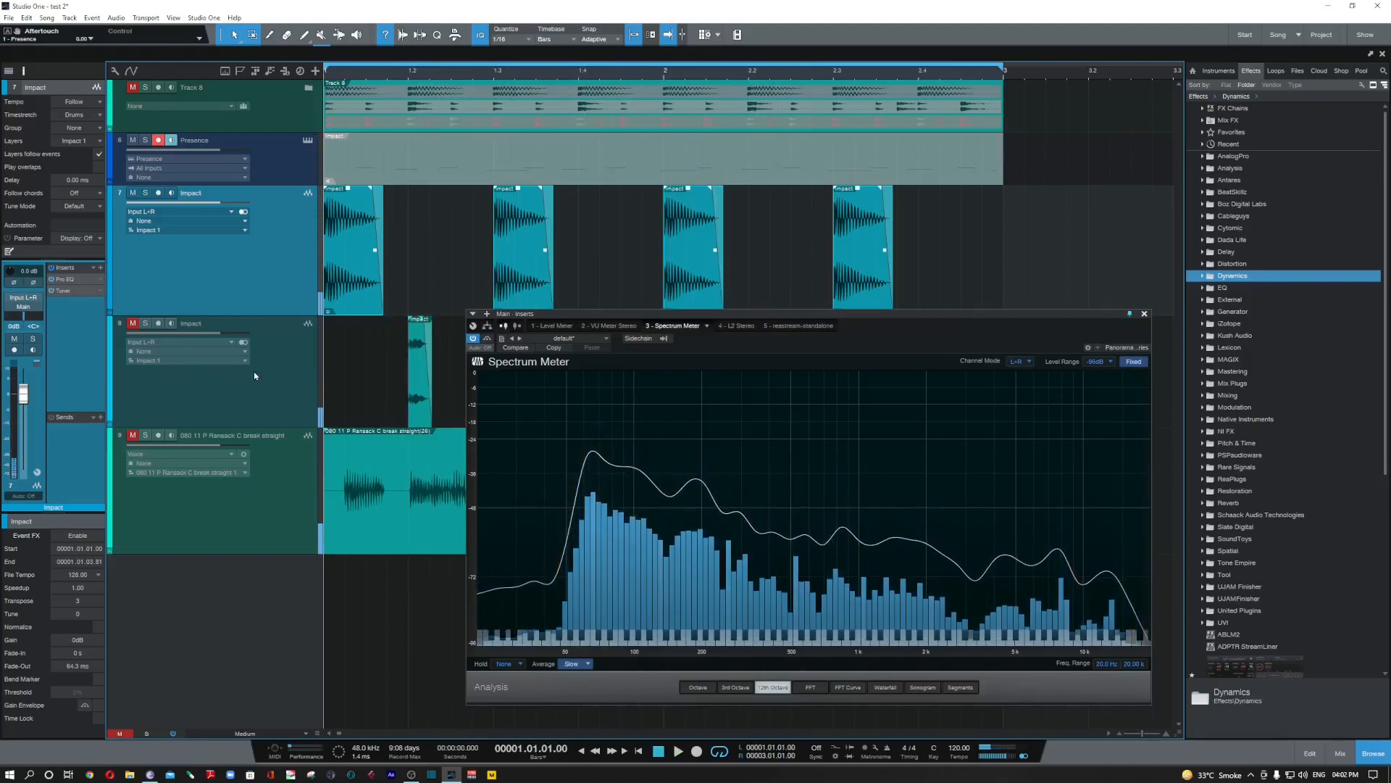
pyautogui.click(133, 435)
pyautogui.press('space')
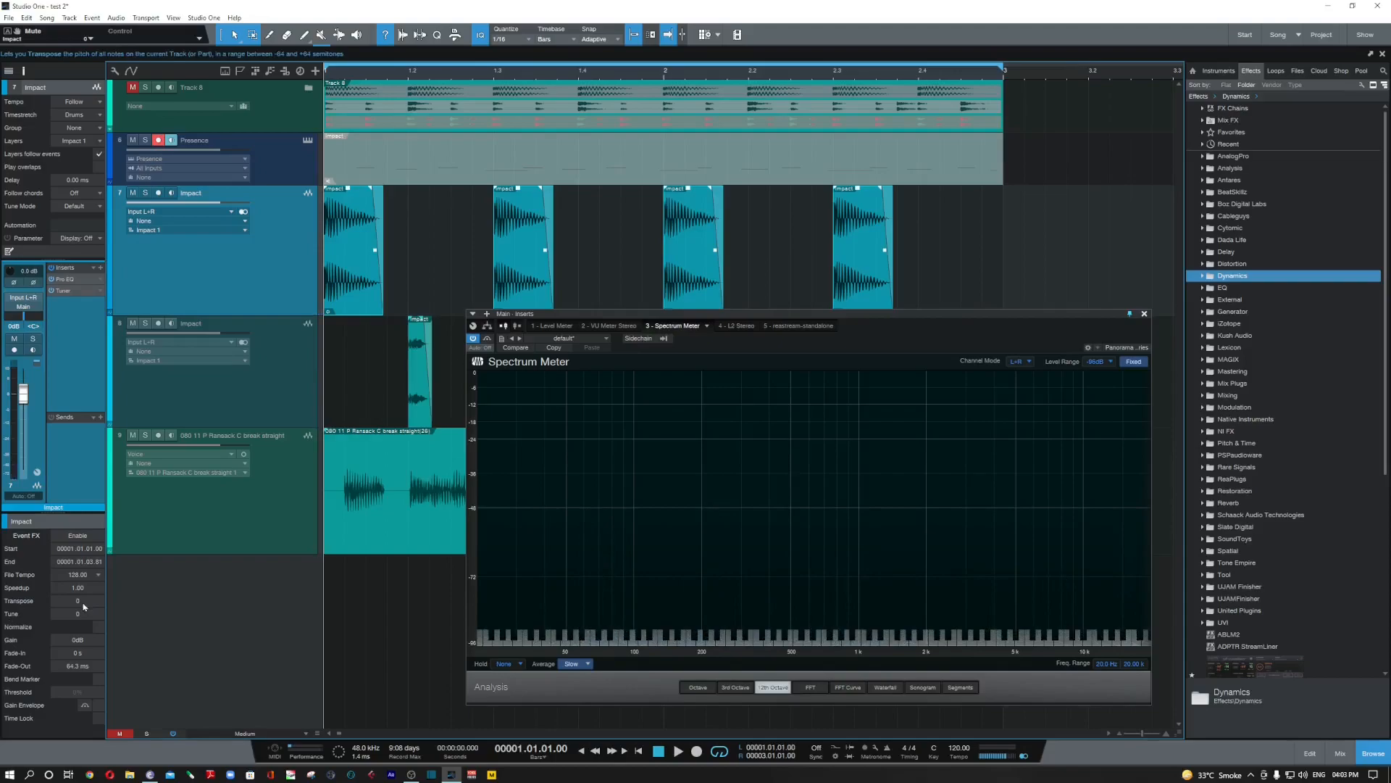
# Play all three unmuted tracks with the first Impact track's events transposed to 0 and then to 3, comparing the results.
pyautogui.press('space')
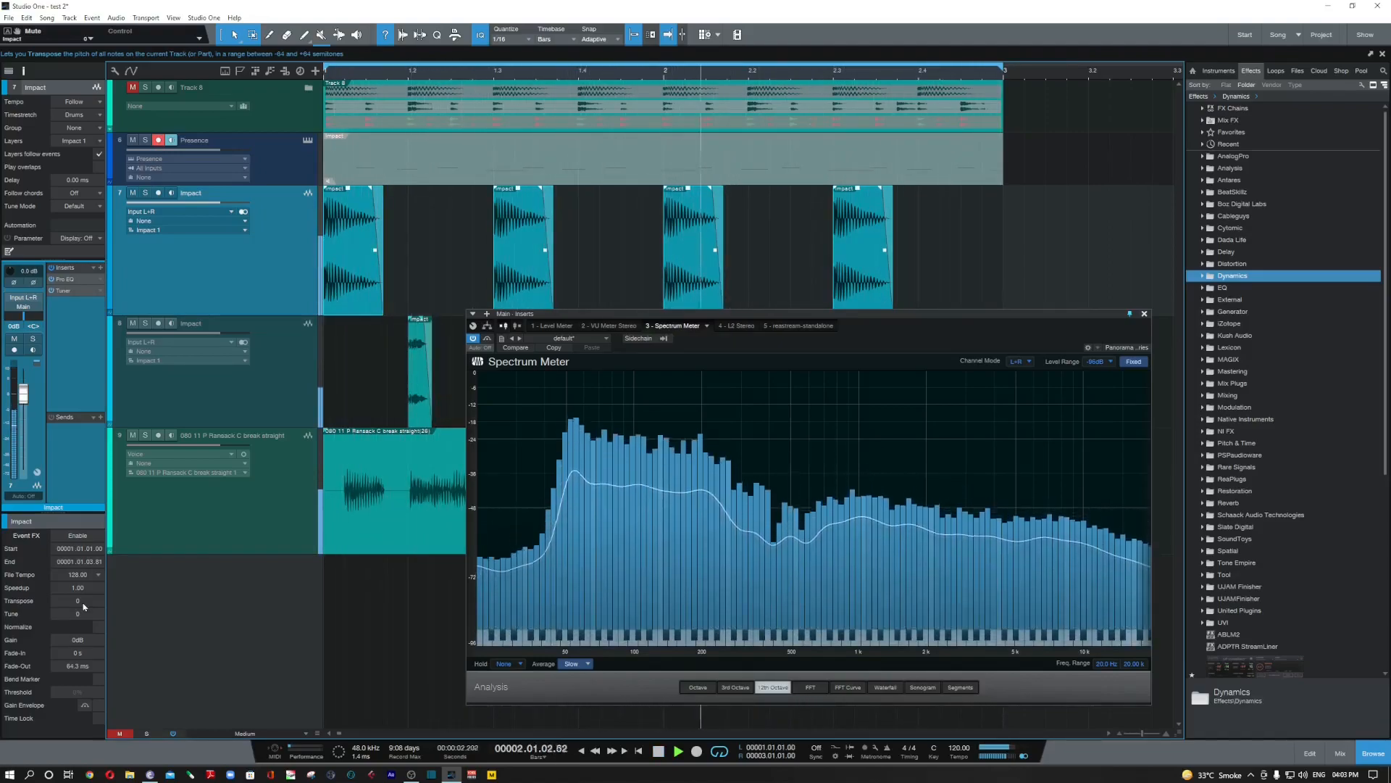
pyautogui.press('space')
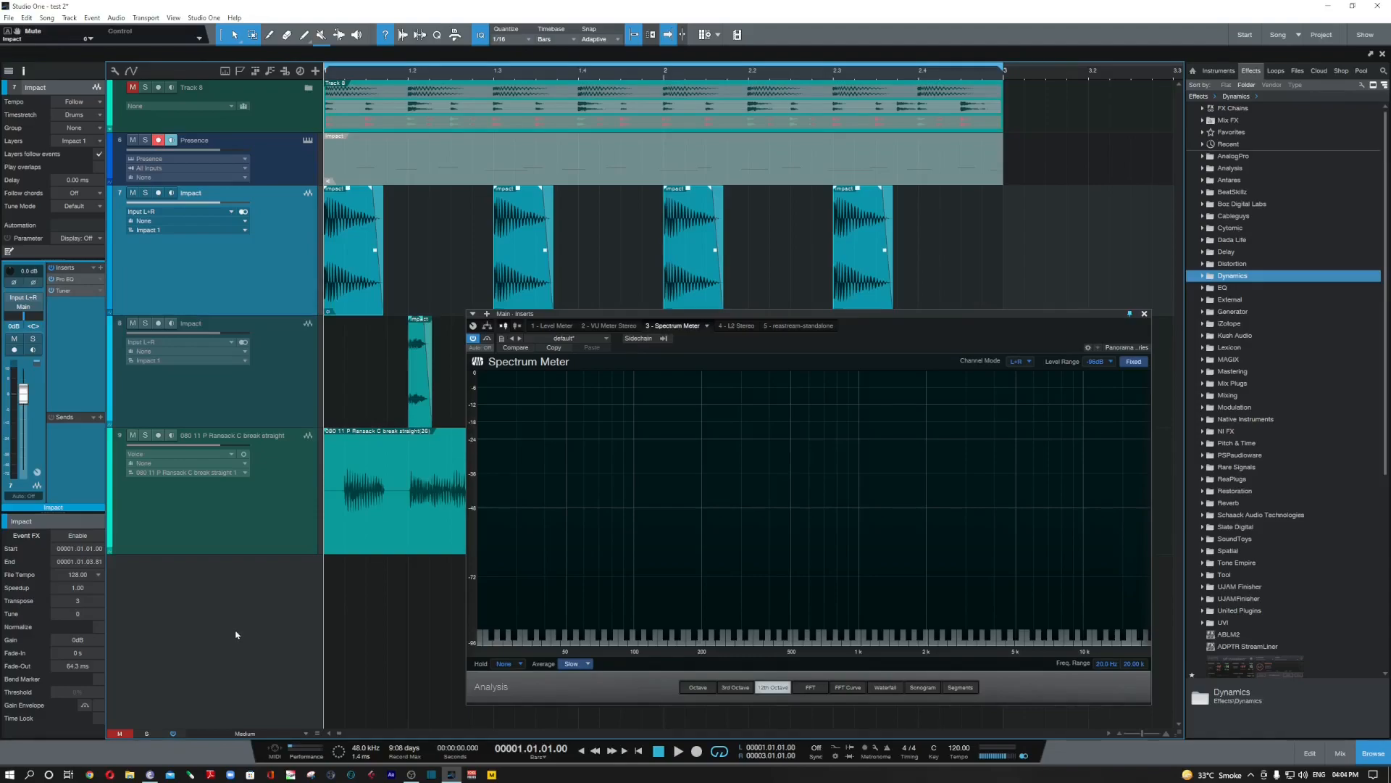
pyautogui.press('space')
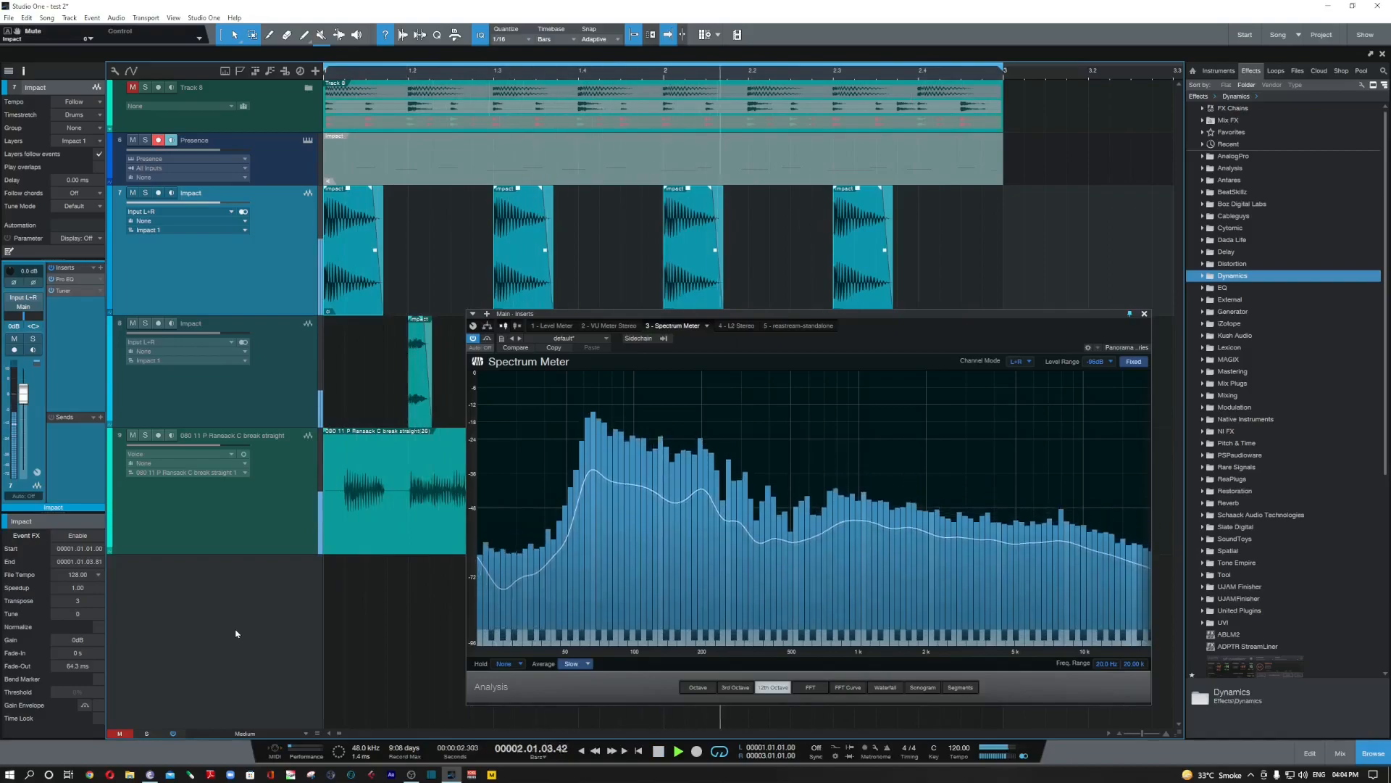
pyautogui.press('space')
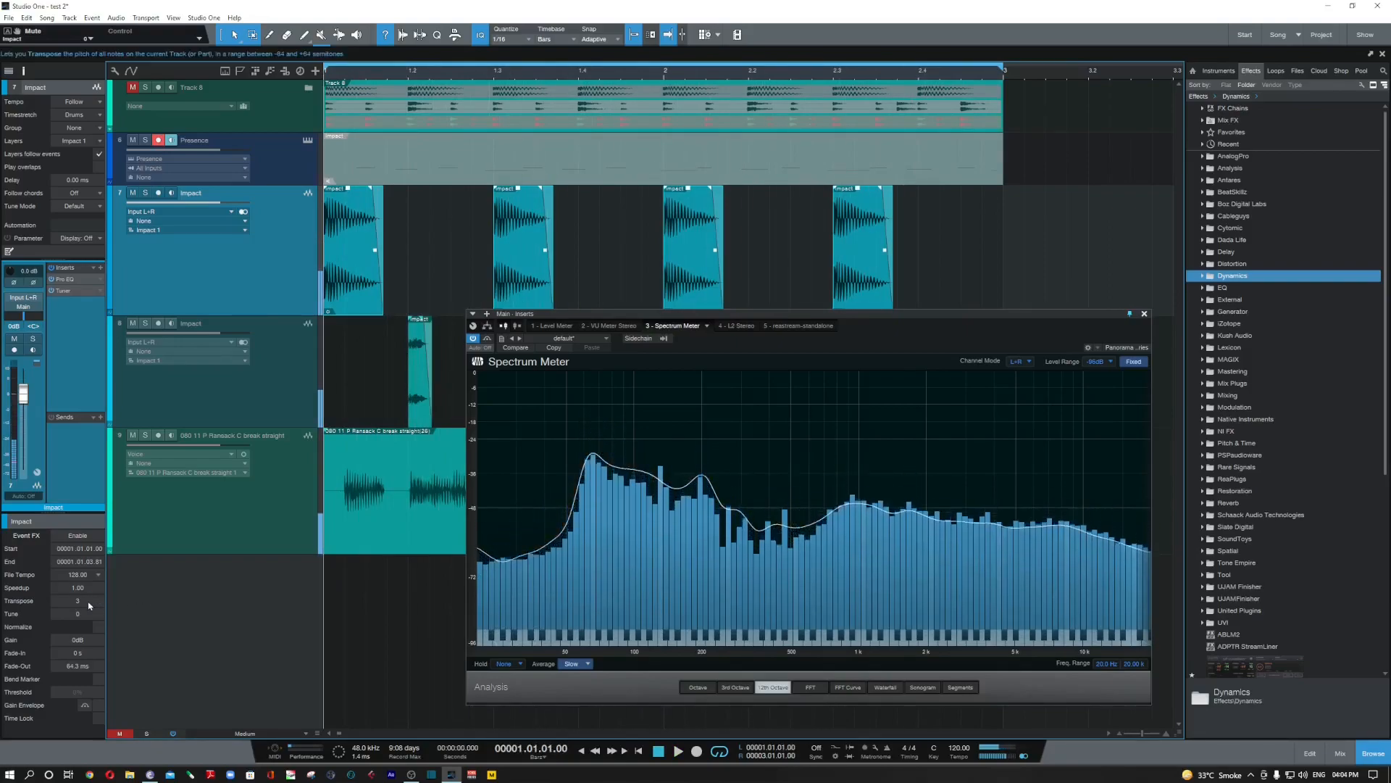
# Repeat the playback comparison by setting the Impact events' transpose to 0 and back to 3, then reset it to 0.
pyautogui.scroll(-1, 90, 606)
pyautogui.press('space')
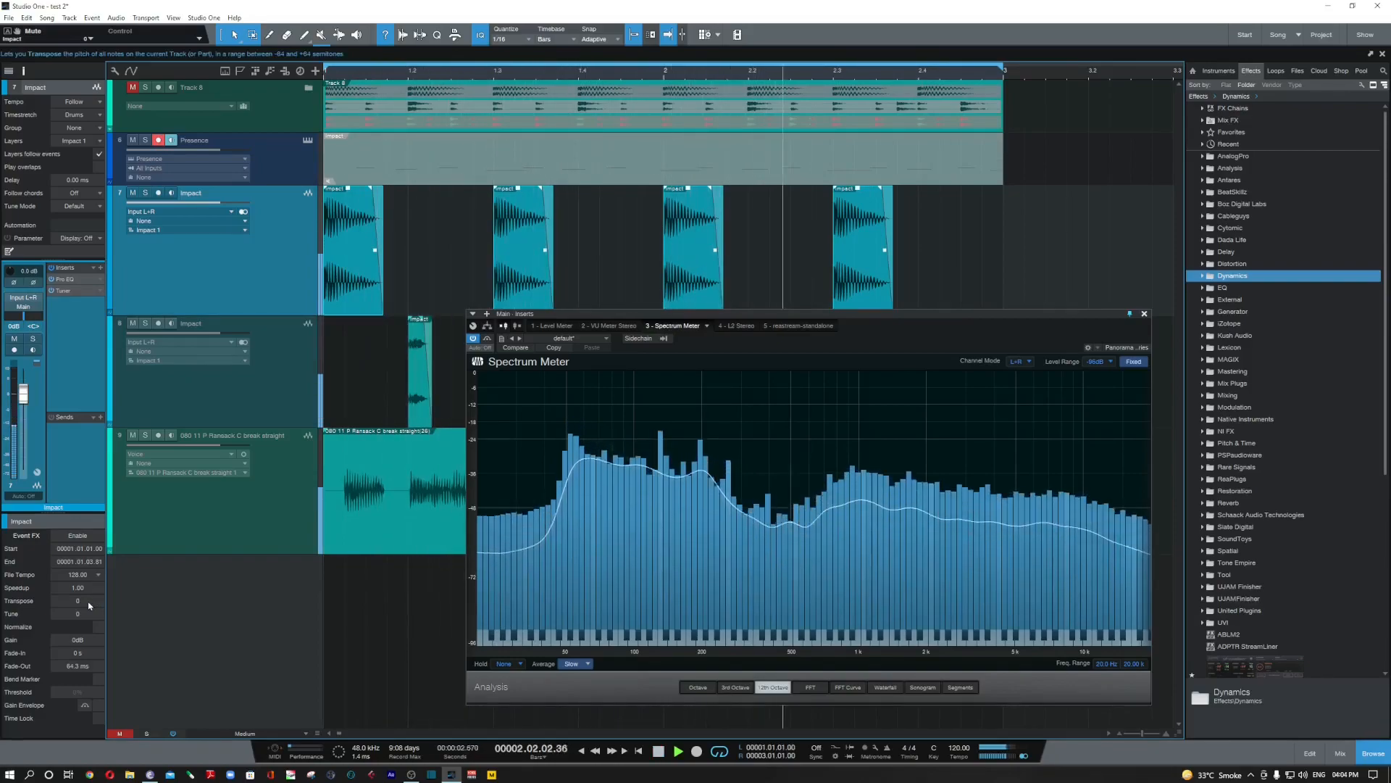
pyautogui.press('space')
pyautogui.scroll(2, 90, 605)
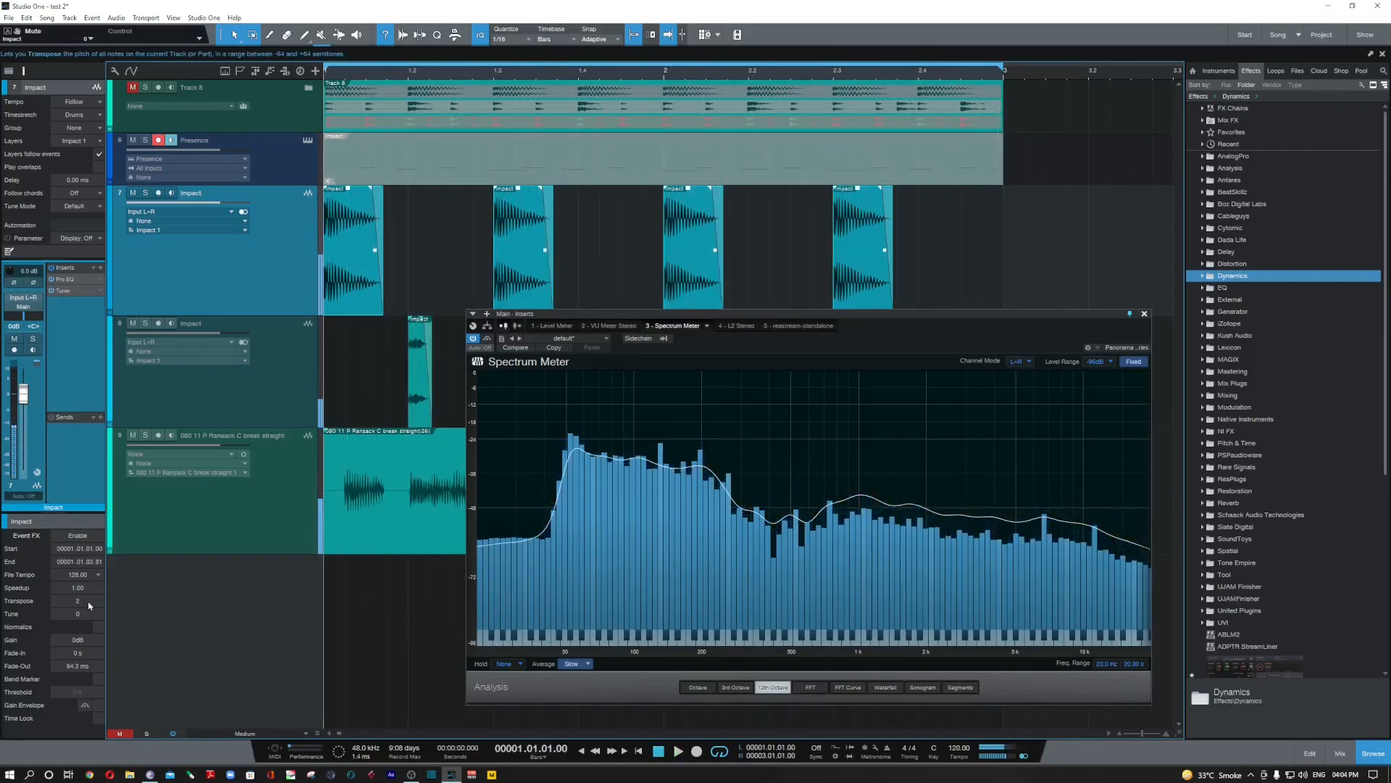
pyautogui.scroll(1, 89, 606)
pyautogui.press('space')
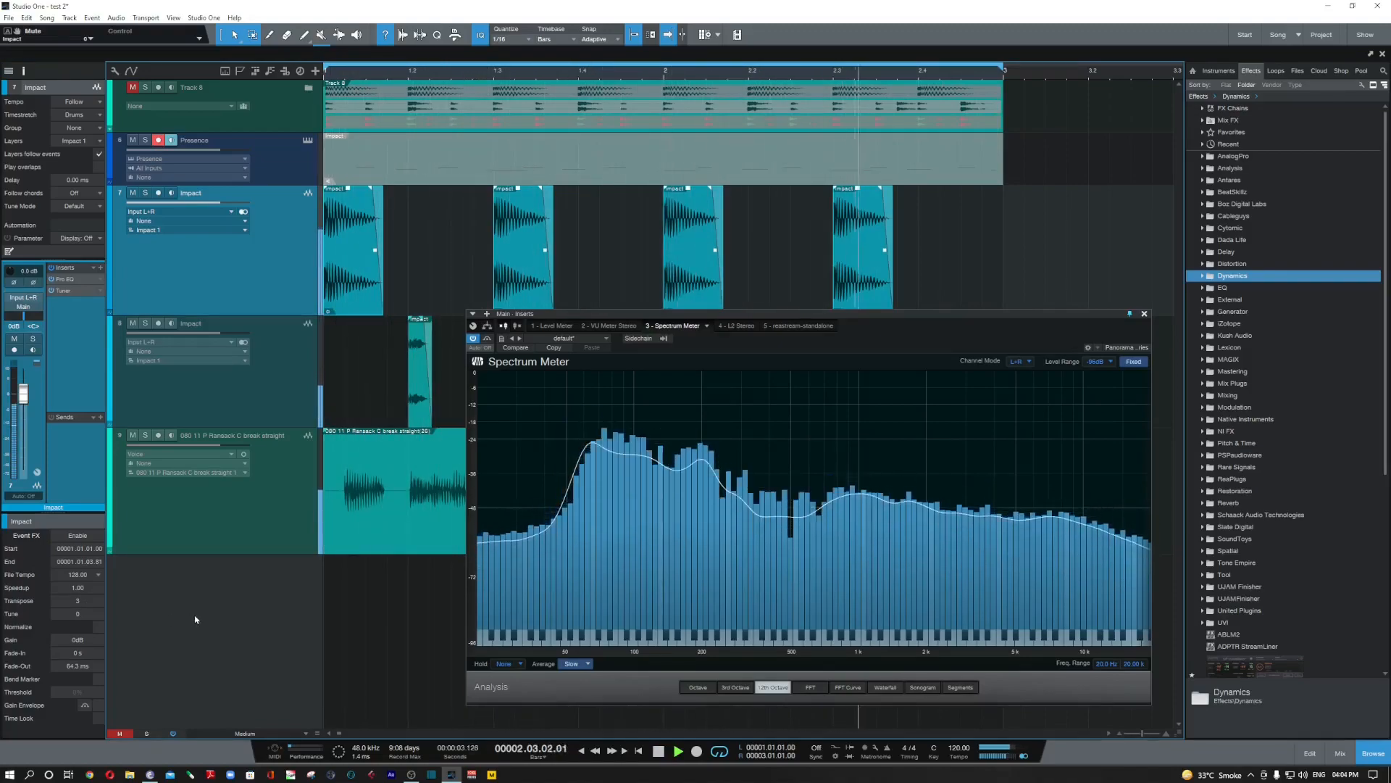
pyautogui.press('space')
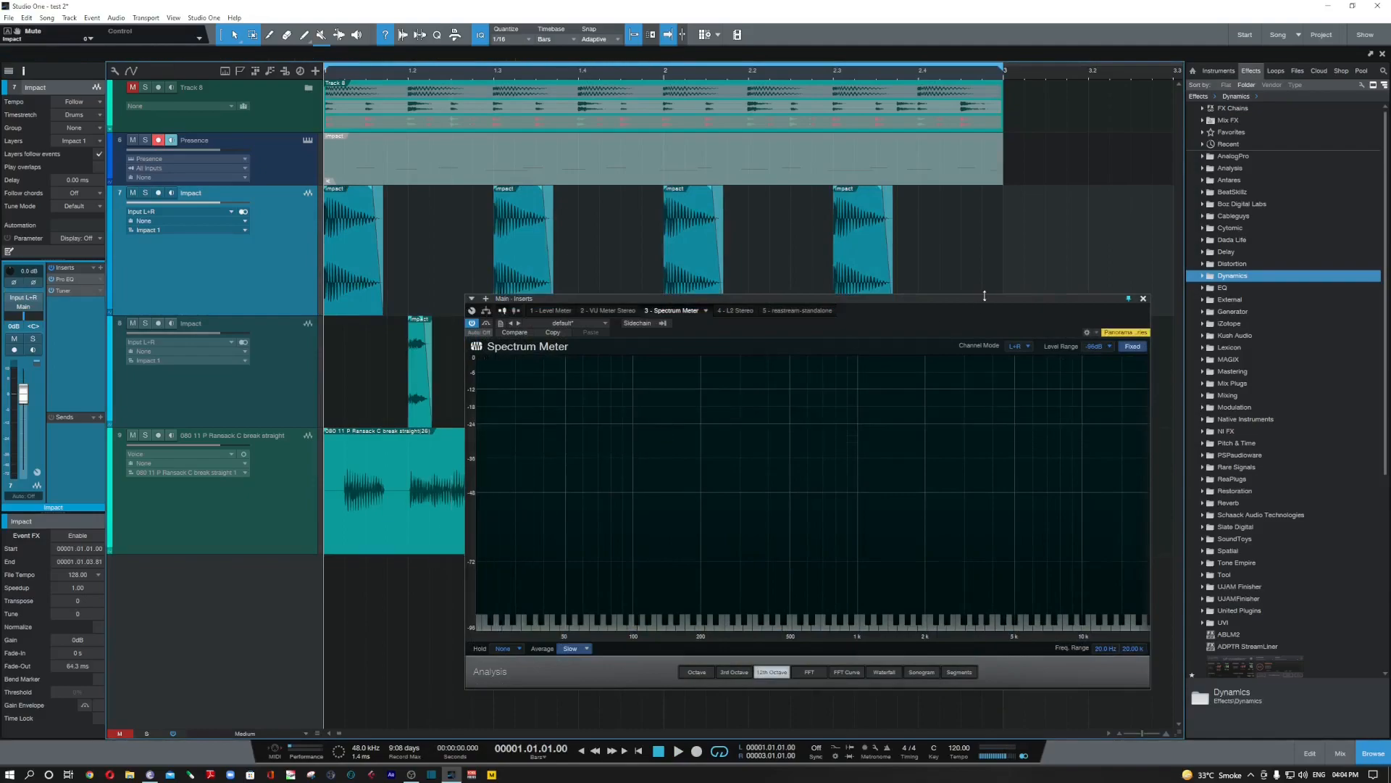
# Close the Spectrum Meter and open the VU Meter Stereo from the main output's inserts.
pyautogui.moveTo(982, 303); pyautogui.dragTo(949, 297)
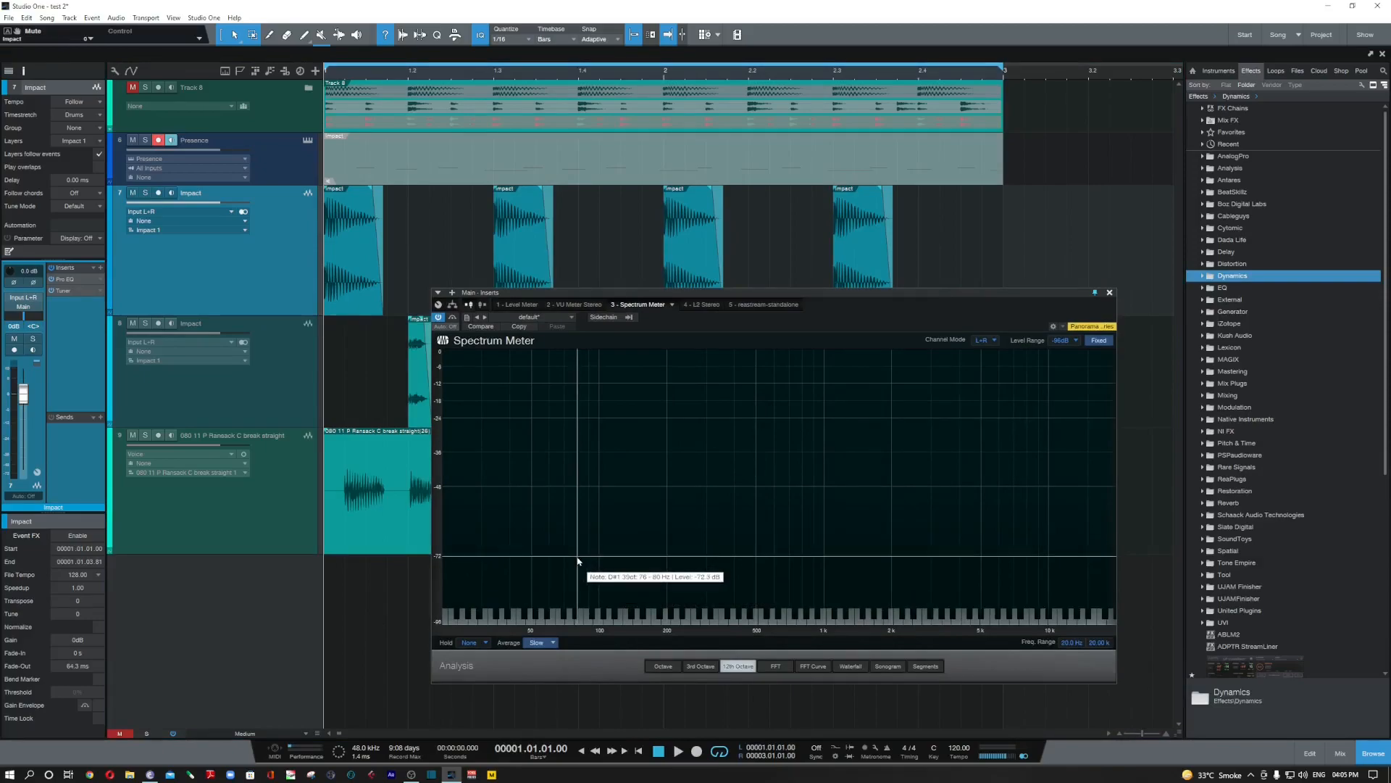
pyautogui.click(1109, 292)
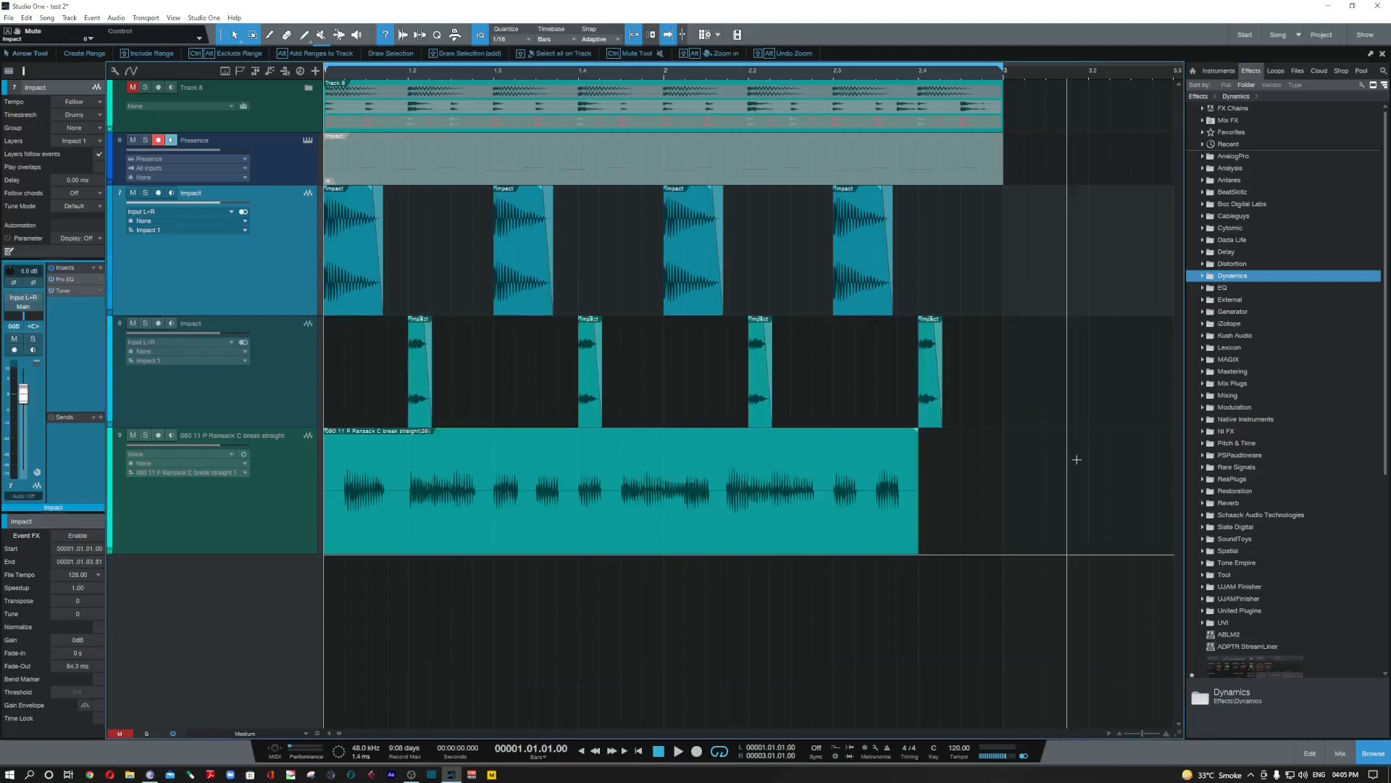
pyautogui.press('F3')
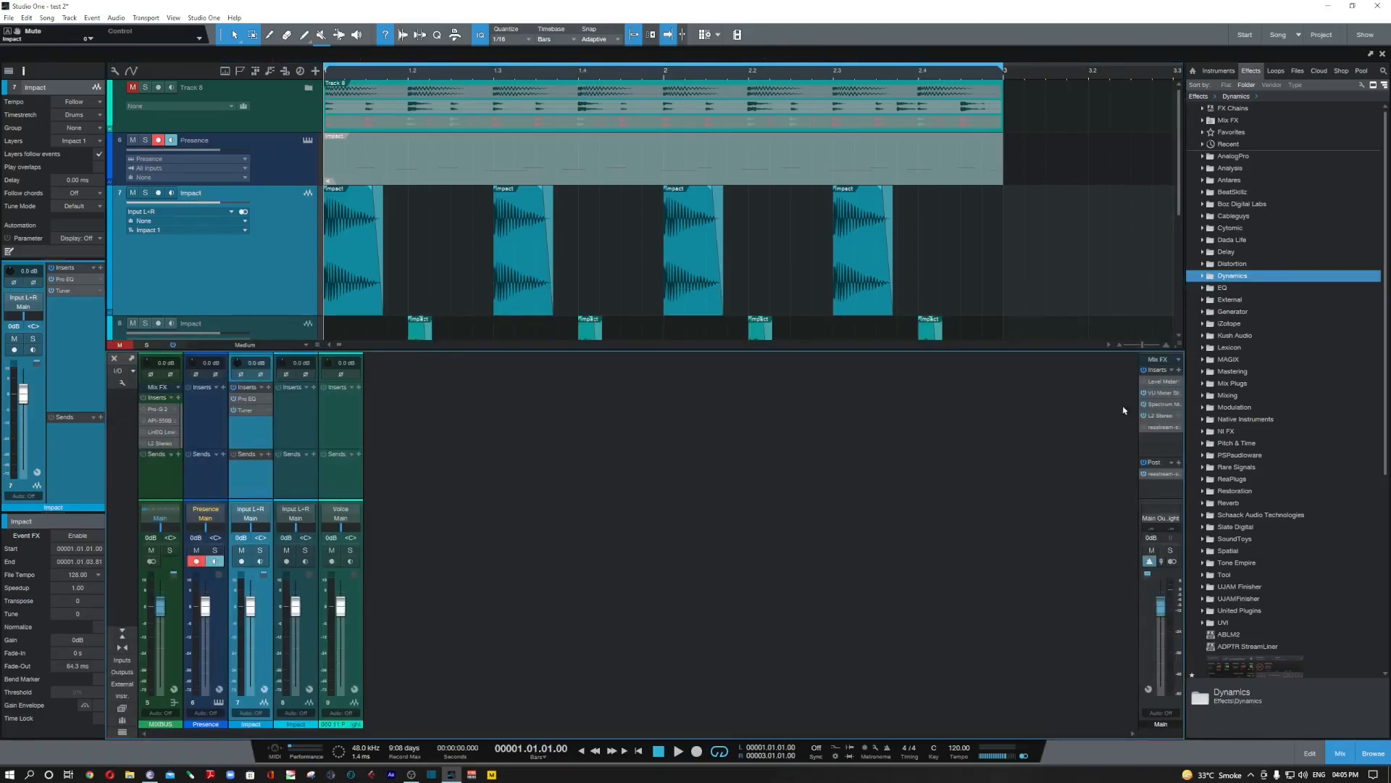
pyautogui.click(1161, 395)
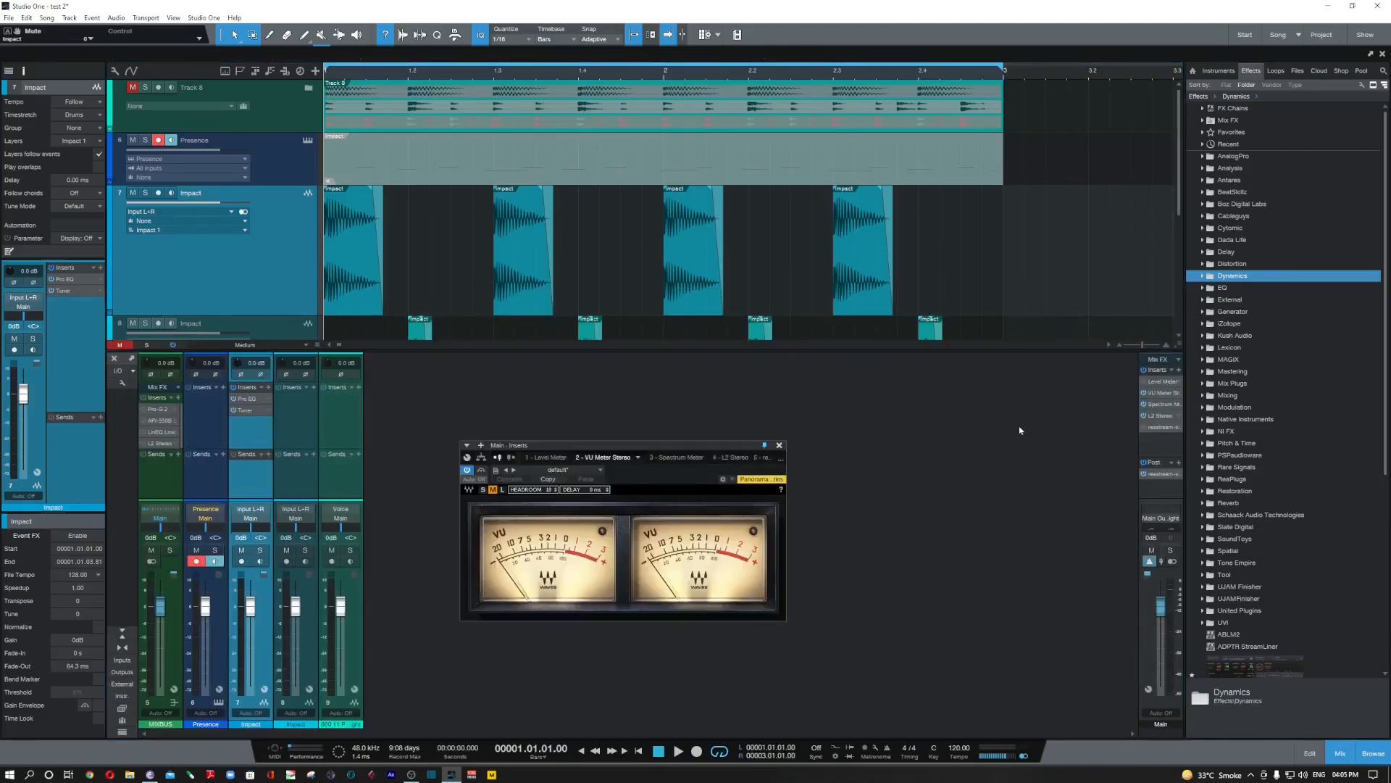
# Hide the mixer and move the VU Meter window below the tracks so the waveforms are uncovered.
pyautogui.press('F3')
pyautogui.moveTo(711, 444); pyautogui.dragTo(1042, 527)
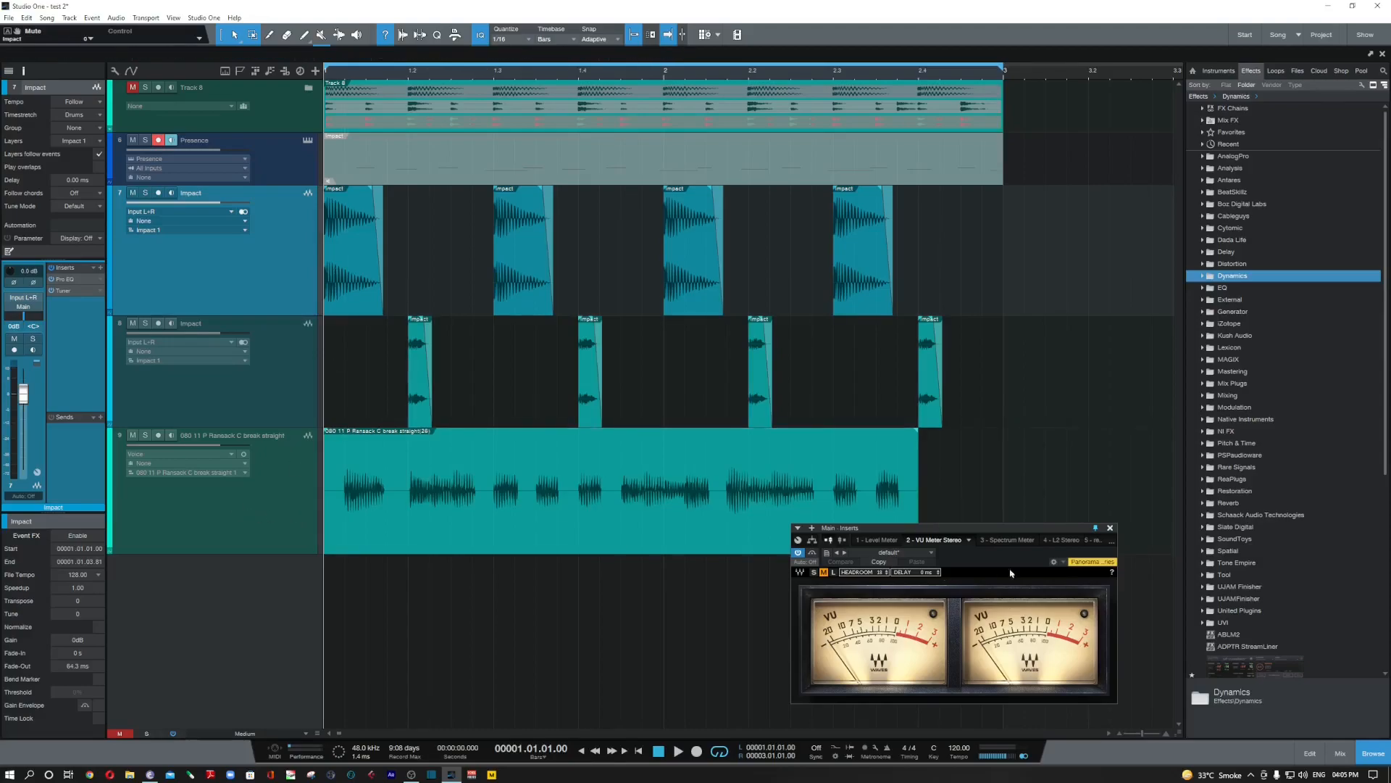
pyautogui.moveTo(806, 535); pyautogui.dragTo(847, 730)
pyautogui.click(165, 292)
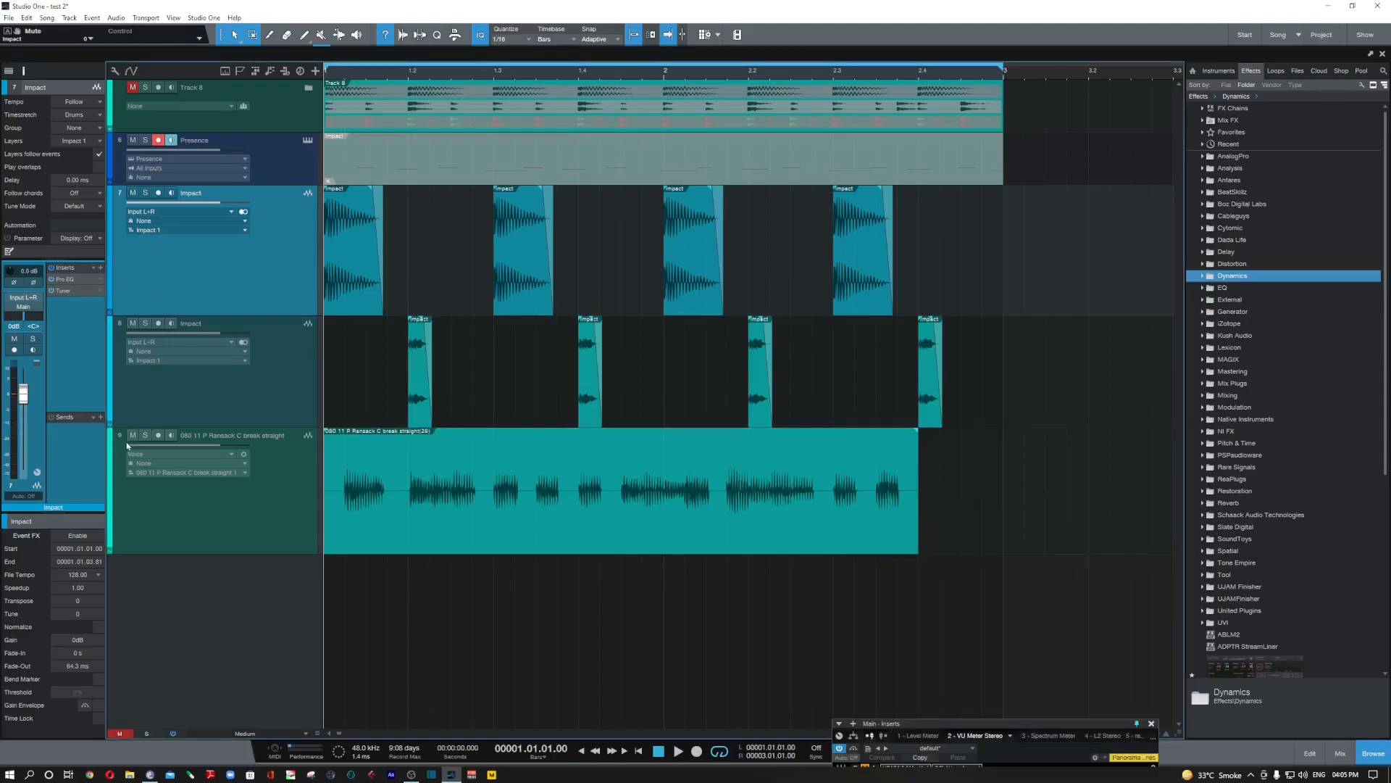
# During playback, lower the first Impact track's volume to about -3.5 dB and the second Impact track's to about -6.3 dB.
pyautogui.press('F3')
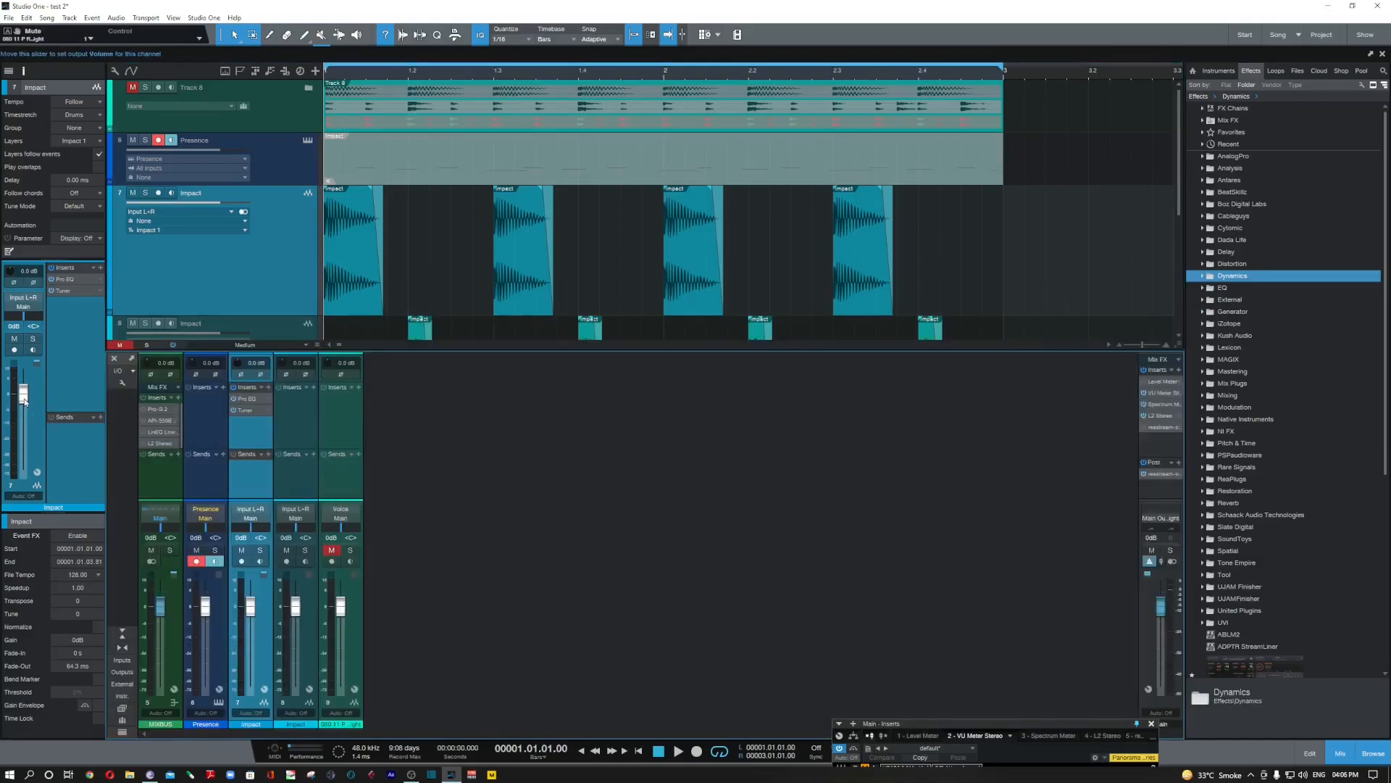
pyautogui.press('F3')
pyautogui.press('space')
pyautogui.moveTo(25, 401); pyautogui.dragTo(25, 409)
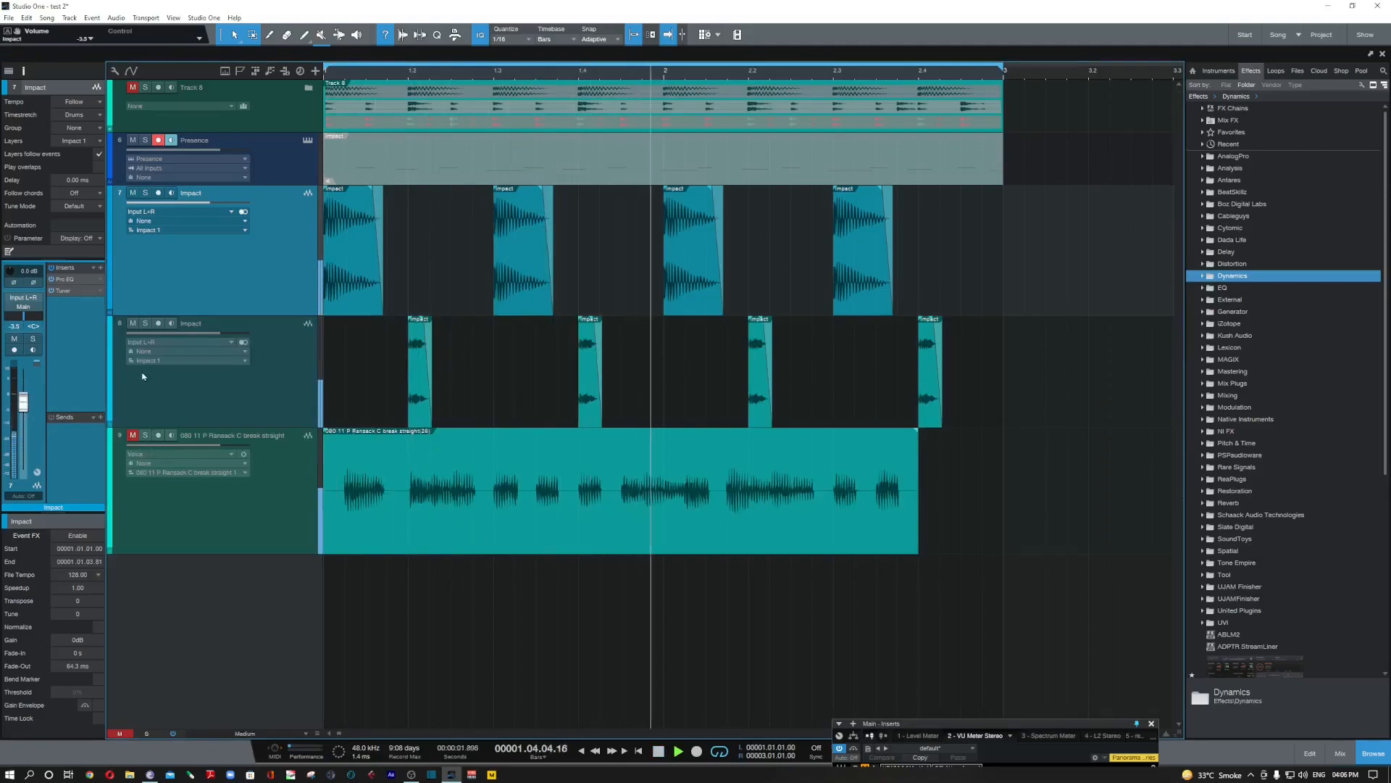
pyautogui.click(186, 411)
pyautogui.moveTo(23, 423); pyautogui.dragTo(23, 419)
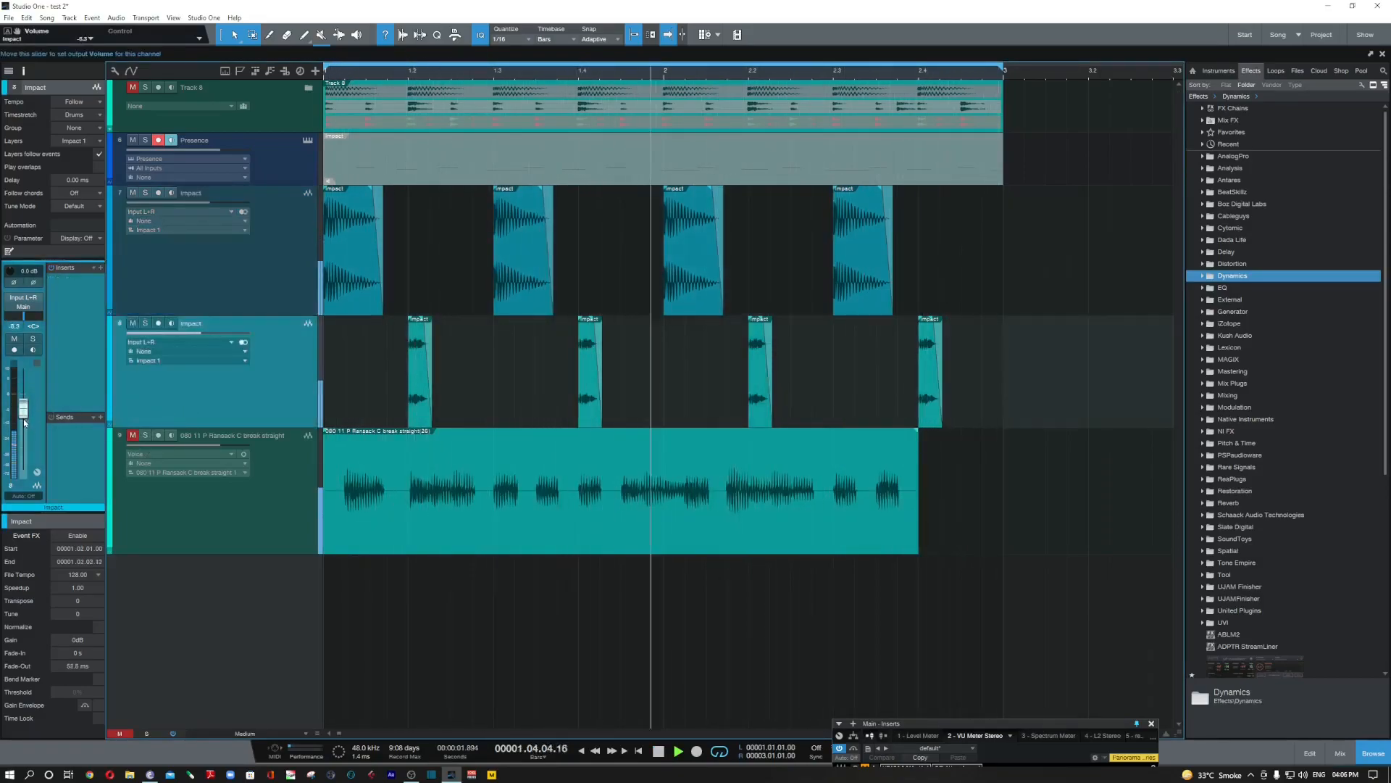
# Unmute the Ransack C break straight track, lower its volume to about -3 dB, and stop playback.
pyautogui.click(132, 480)
pyautogui.click(131, 435)
pyautogui.moveTo(24, 393)
pyautogui.mouseDown()
pyautogui.moveTo(24, 450)
pyautogui.moveTo(19, 407)
pyautogui.mouseUp()
pyautogui.press('space')
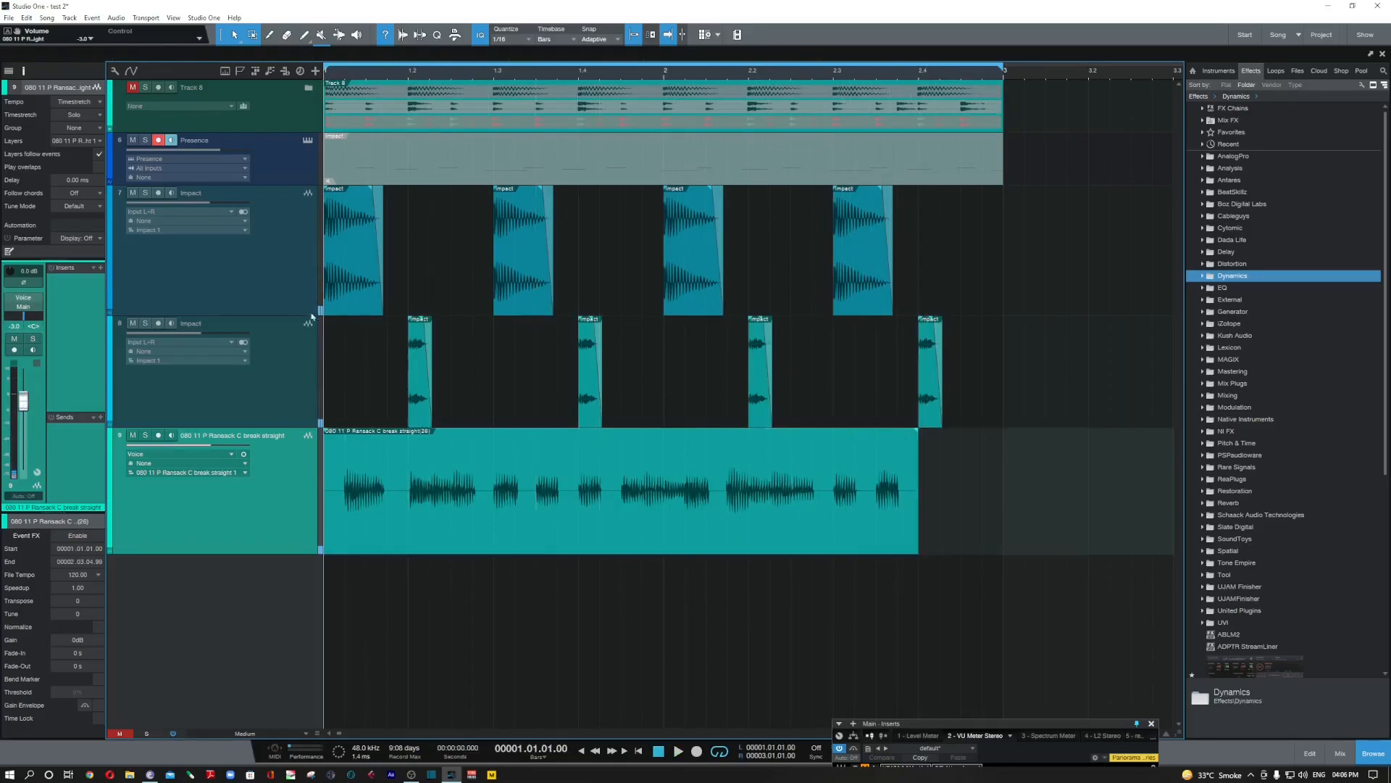
# Set the transpose of all four events on the first Impact track to 3 and deselect them.
pyautogui.moveTo(982, 291); pyautogui.dragTo(329, 288)
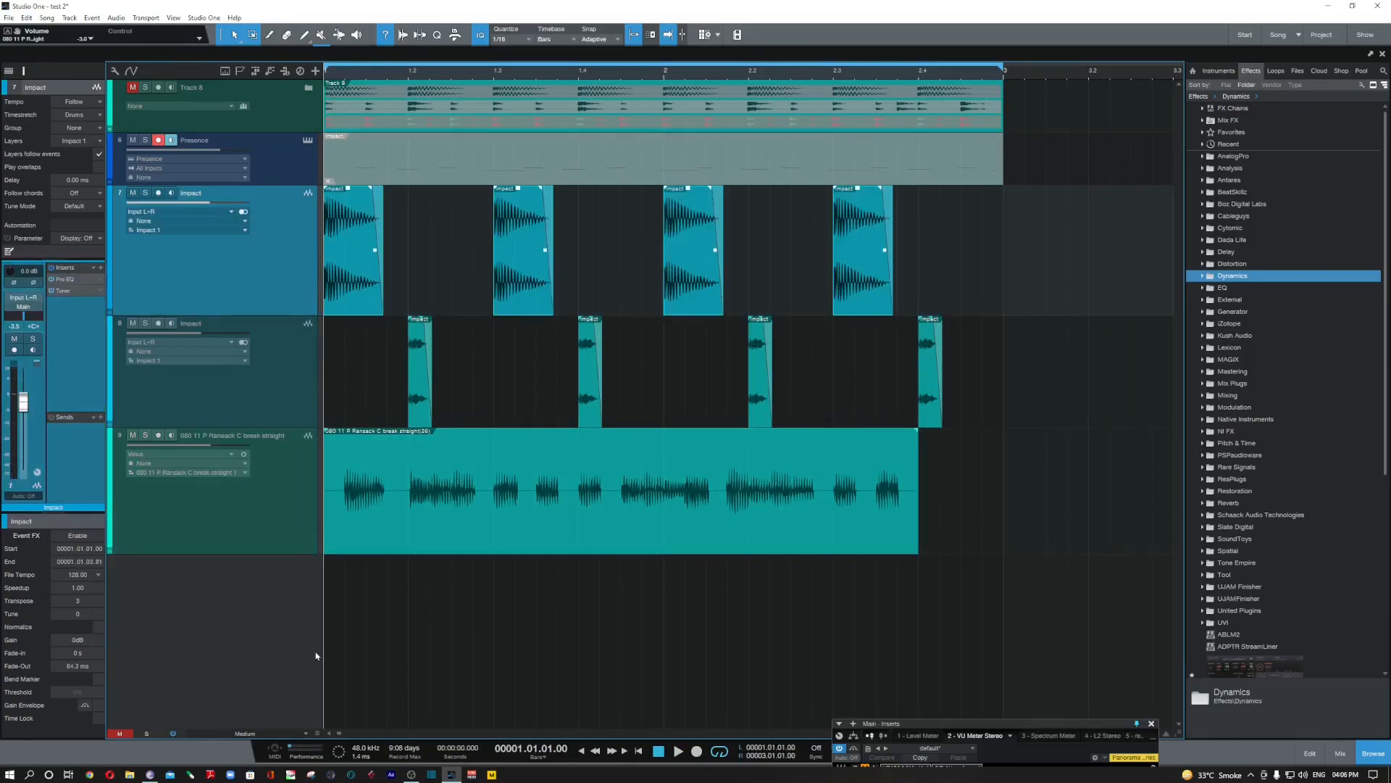
pyautogui.click(764, 610)
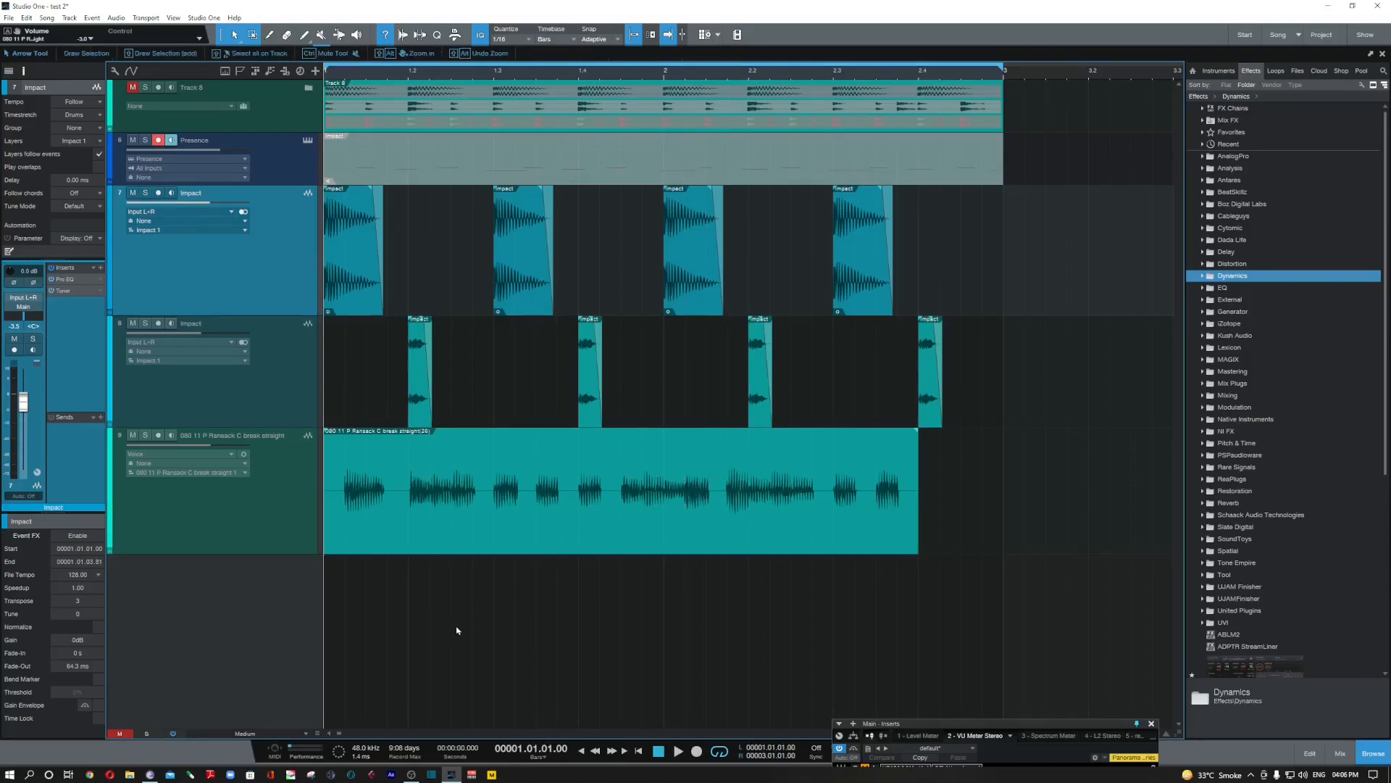
# Bring the VU Meter fully into view and play the first Impact track with the second Impact and break tracks muted.
pyautogui.moveTo(932, 728); pyautogui.dragTo(931, 356)
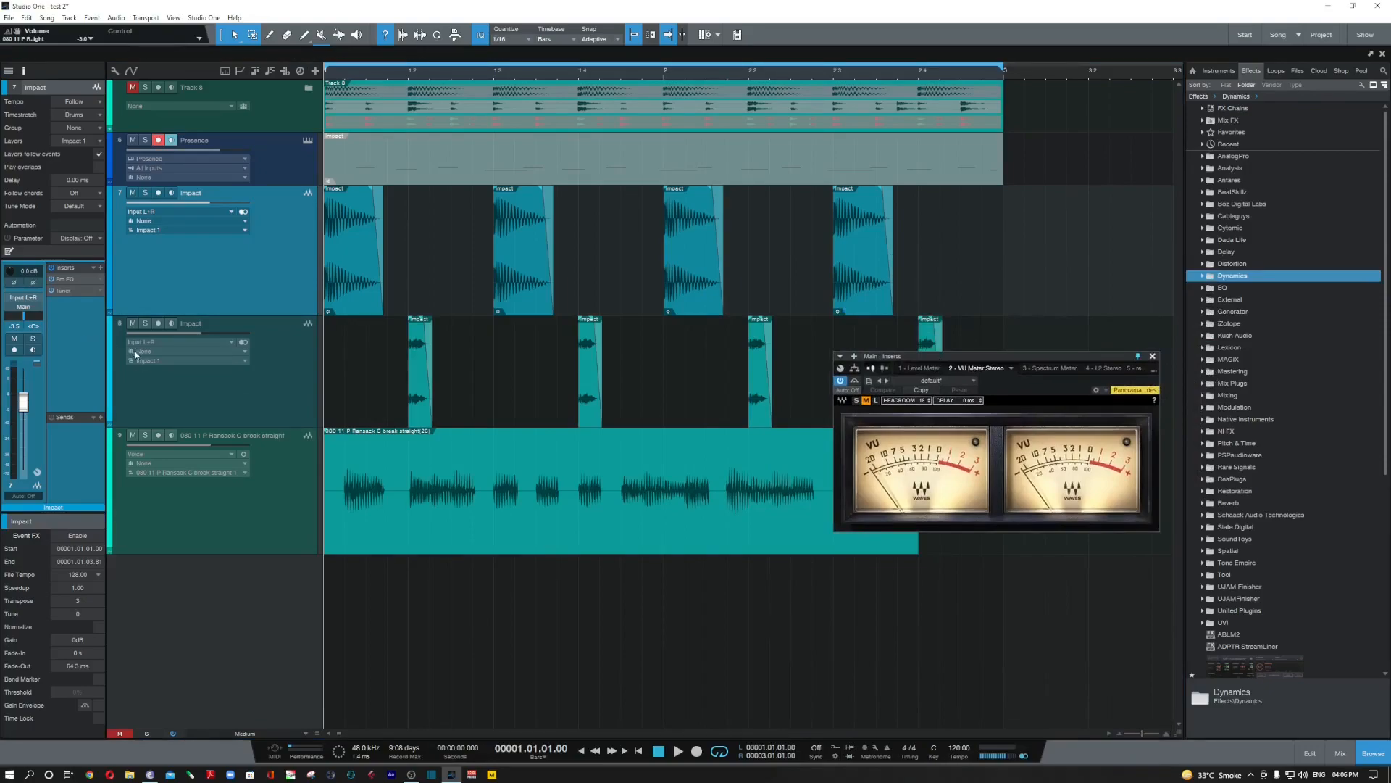
pyautogui.click(133, 324)
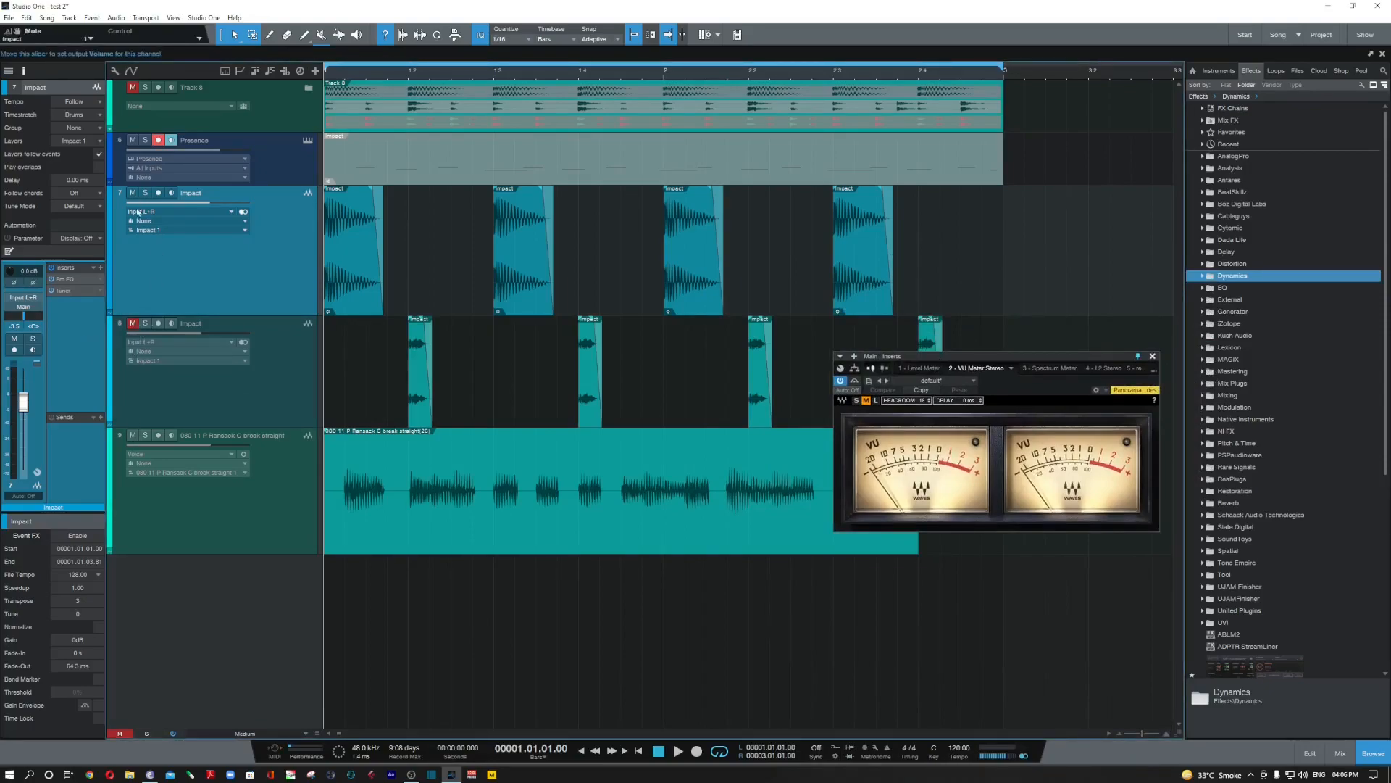
pyautogui.click(132, 435)
pyautogui.moveTo(982, 283); pyautogui.dragTo(290, 283)
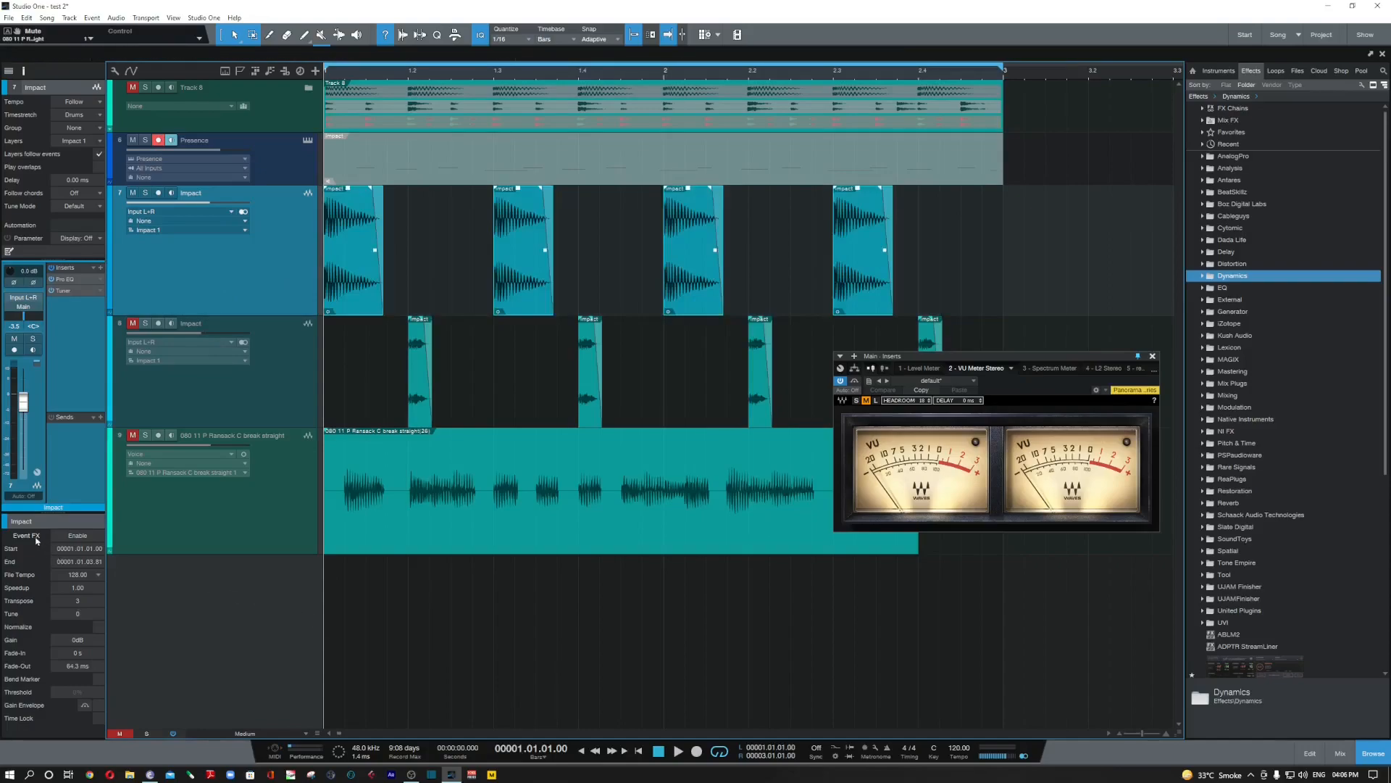
pyautogui.press('space')
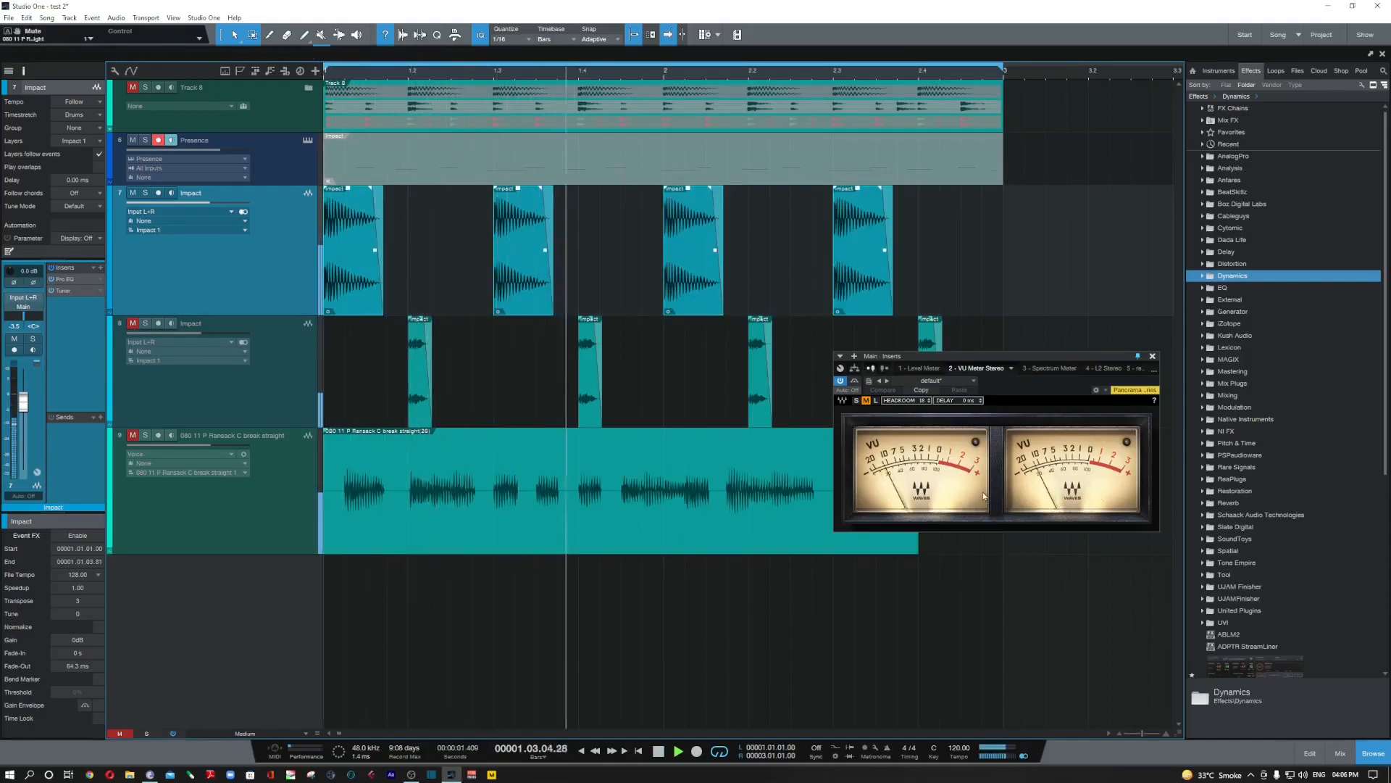
pyautogui.press('space')
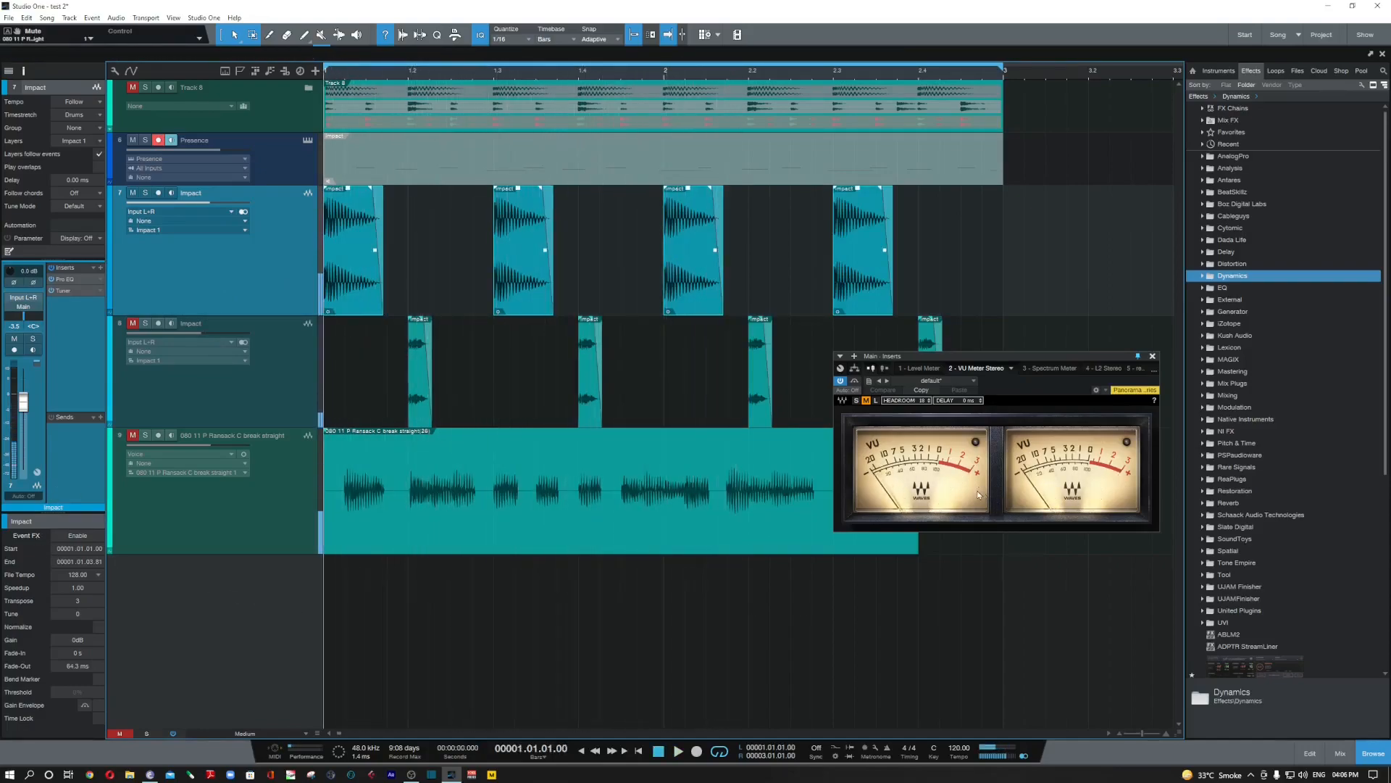
# Play the first Impact track with the mixer shown to check the main output's level, then hide the mixer.
pyautogui.press('F3')
pyautogui.press('F3')
pyautogui.press('F3')
pyautogui.press('space')
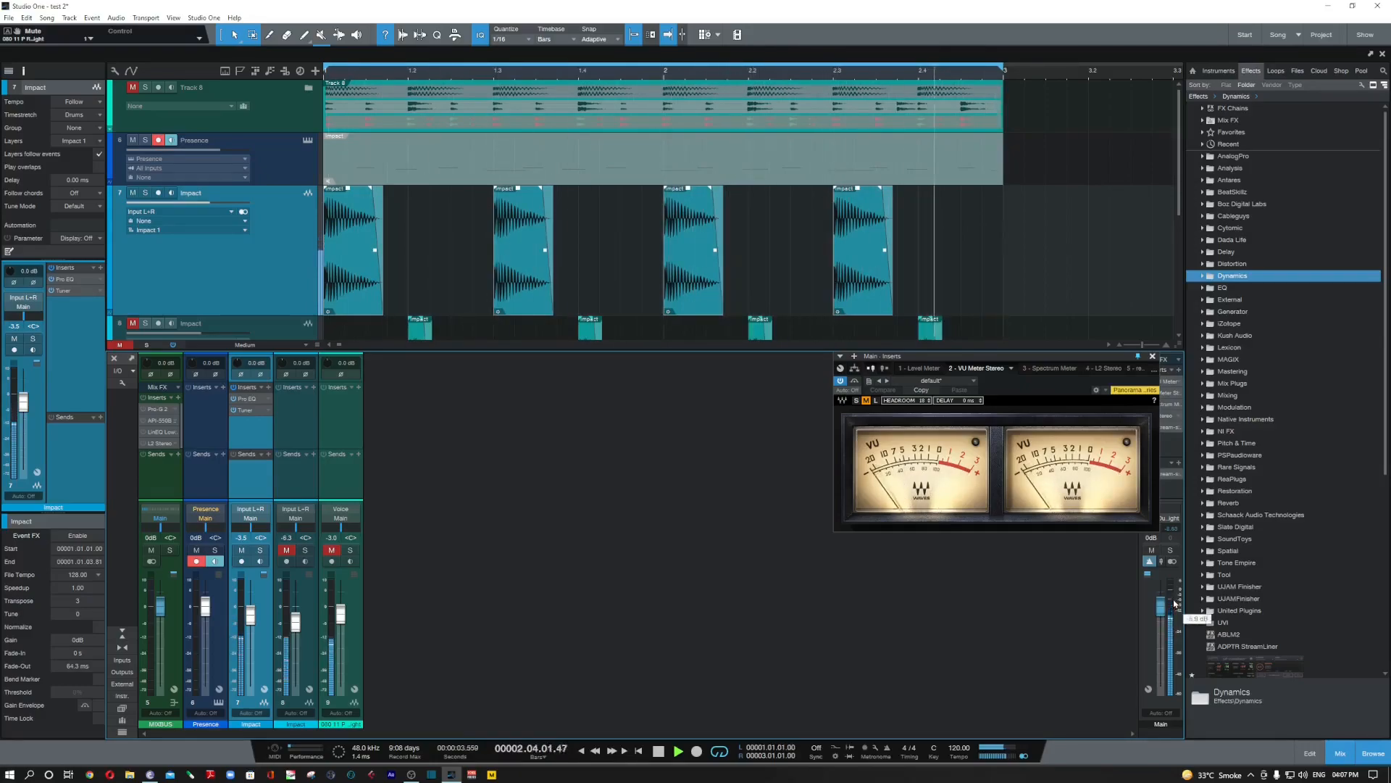
pyautogui.press('F3')
pyautogui.press('space')
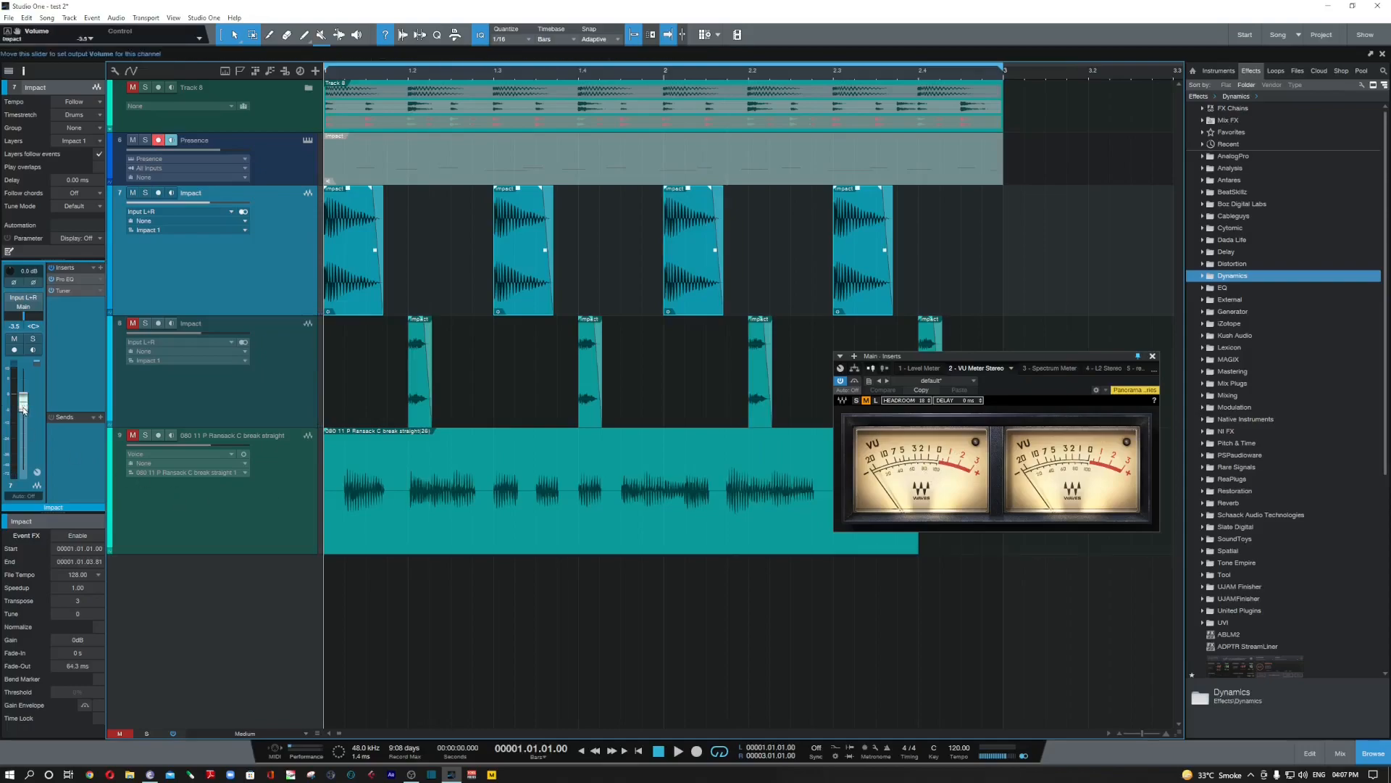
# Lower the first Impact track's volume to about -10 dB while watching the VU Meter during playback.
pyautogui.press('space')
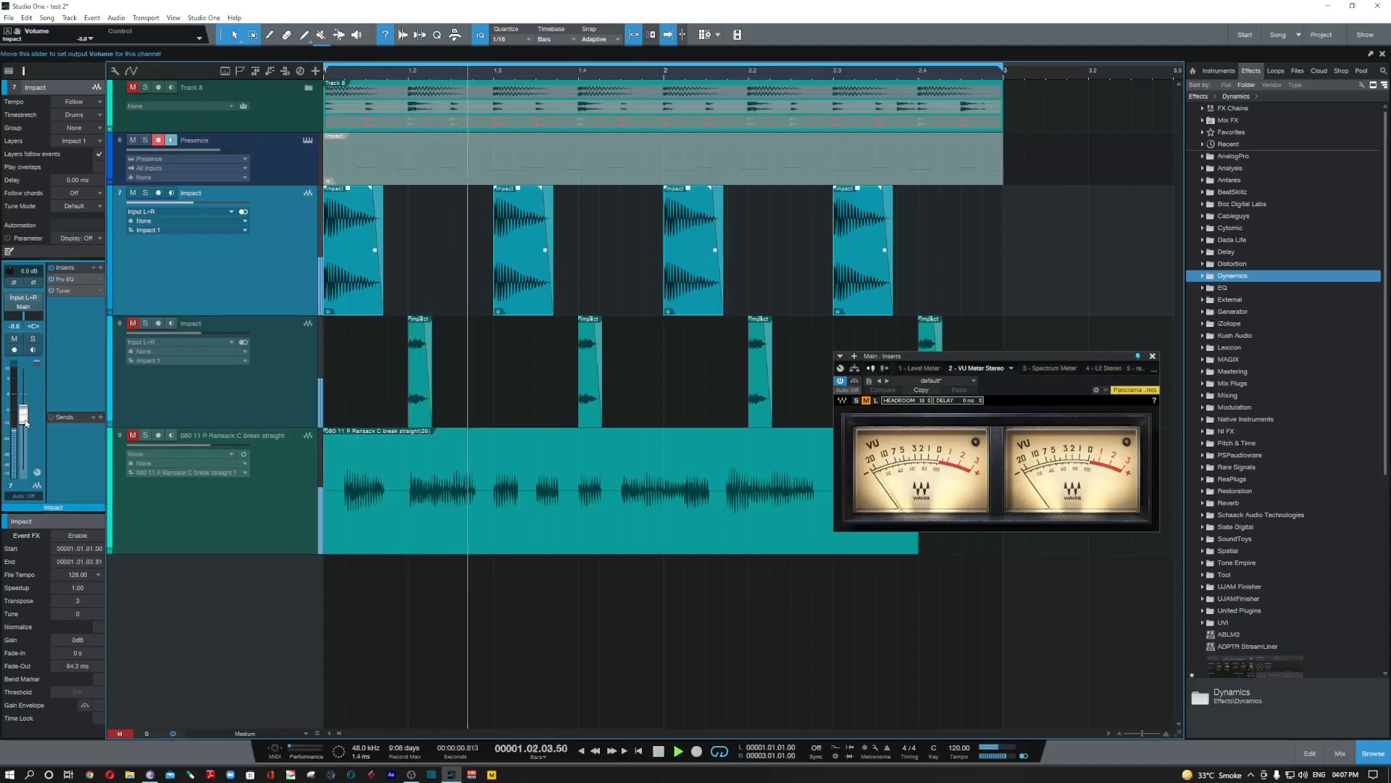
pyautogui.scroll(-2, 25, 423)
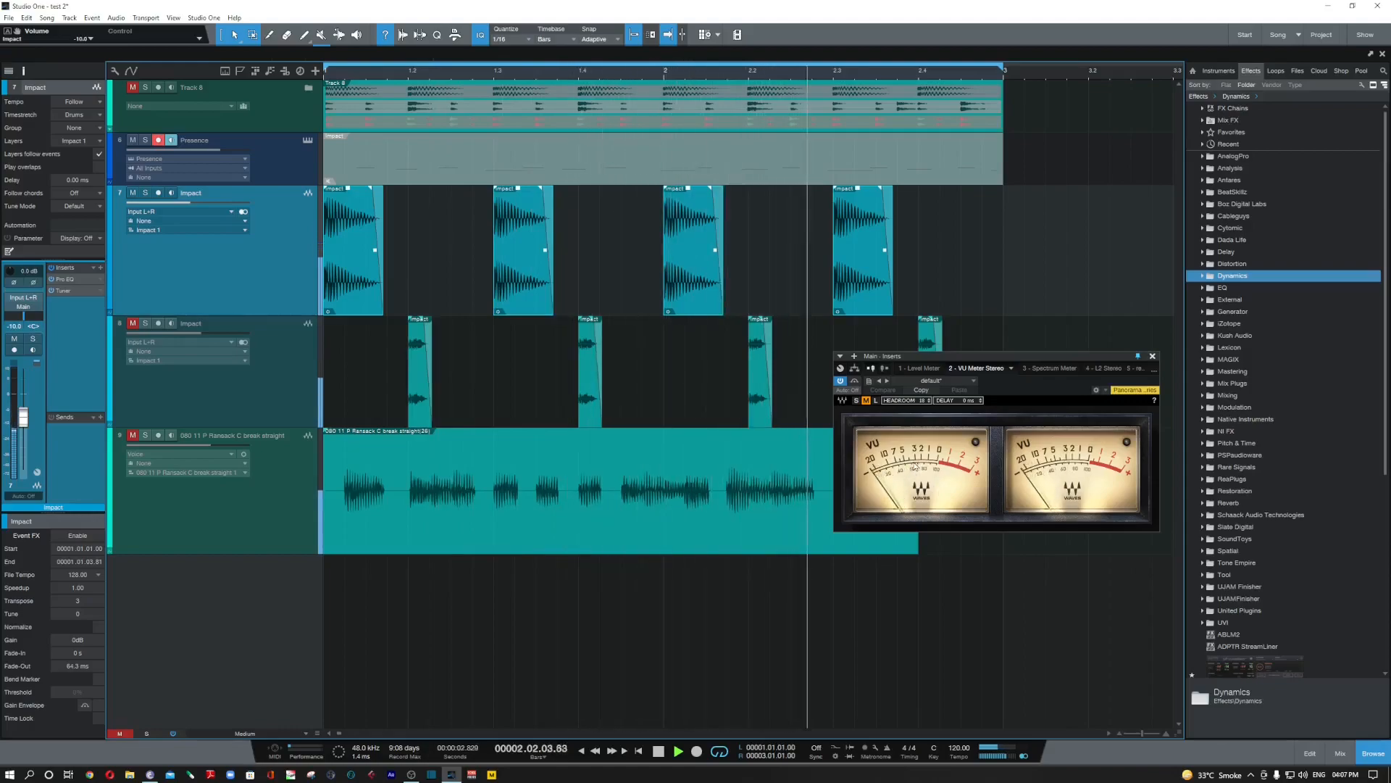
pyautogui.press('space')
# Unmute the Ransack C break straight track and pull its volume down to about -73.8 dB.
pyautogui.click(241, 533)
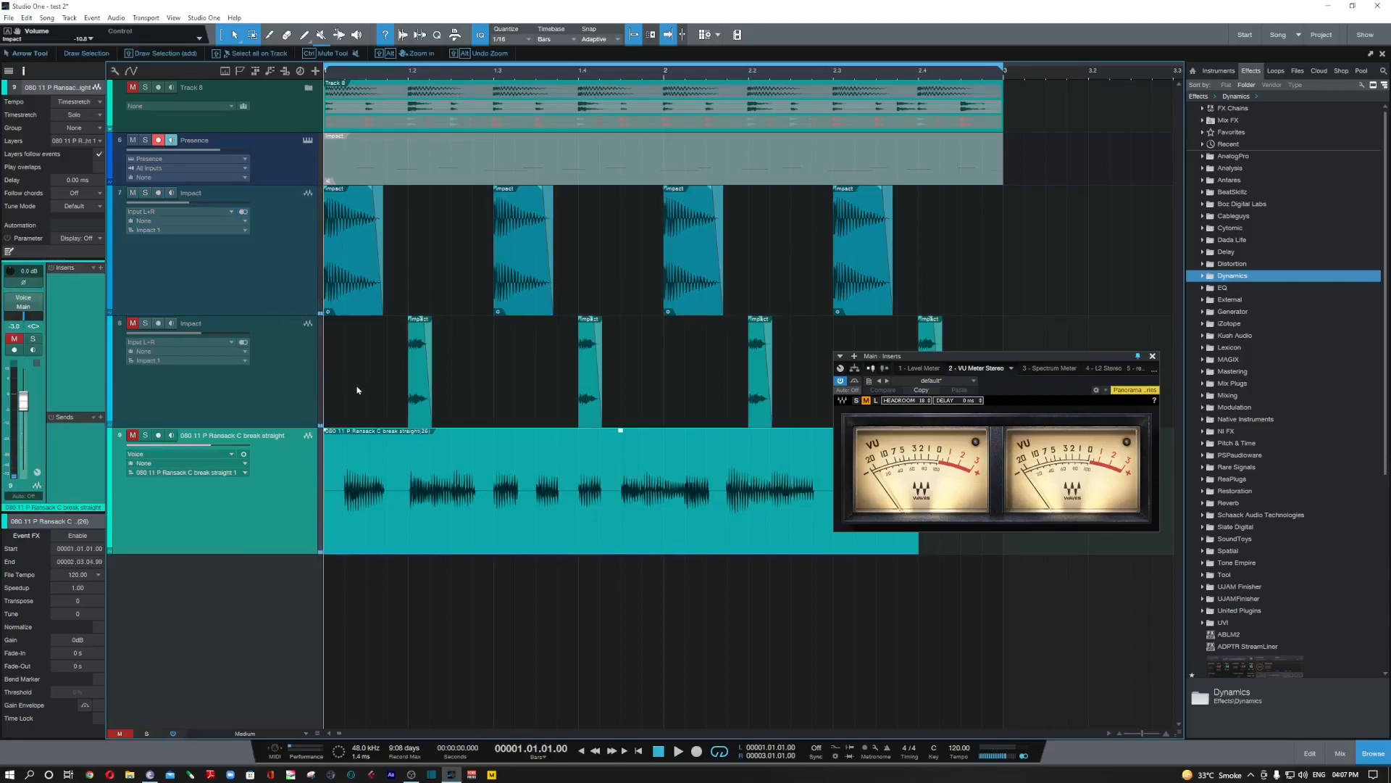
pyautogui.click(133, 436)
pyautogui.moveTo(23, 401); pyautogui.dragTo(24, 468)
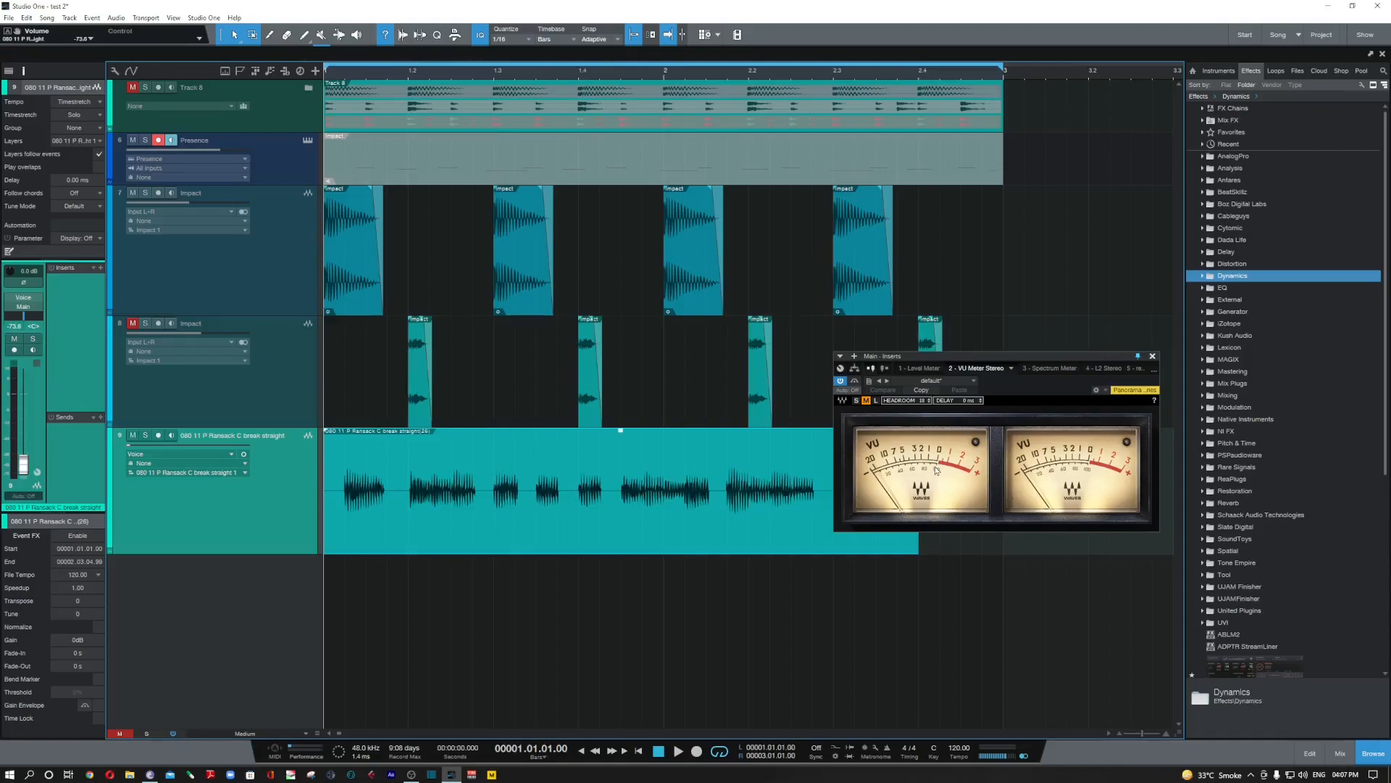
# Raise the break track's volume to about -2.5 dB against the kick during playback, then stop.
pyautogui.press('space')
pyautogui.moveTo(23, 464); pyautogui.dragTo(24, 419)
pyautogui.moveTo(26, 418); pyautogui.dragTo(29, 405)
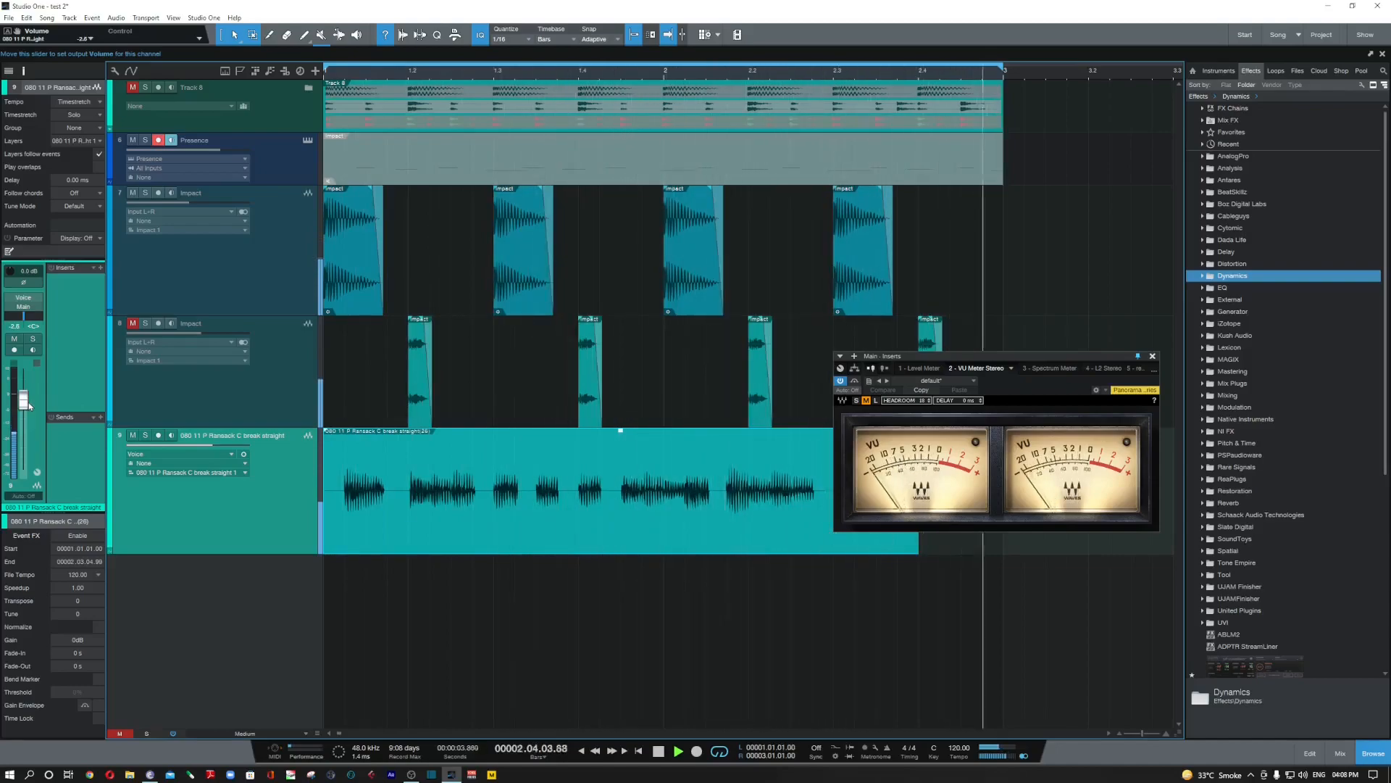
pyautogui.scroll(2, 30, 406)
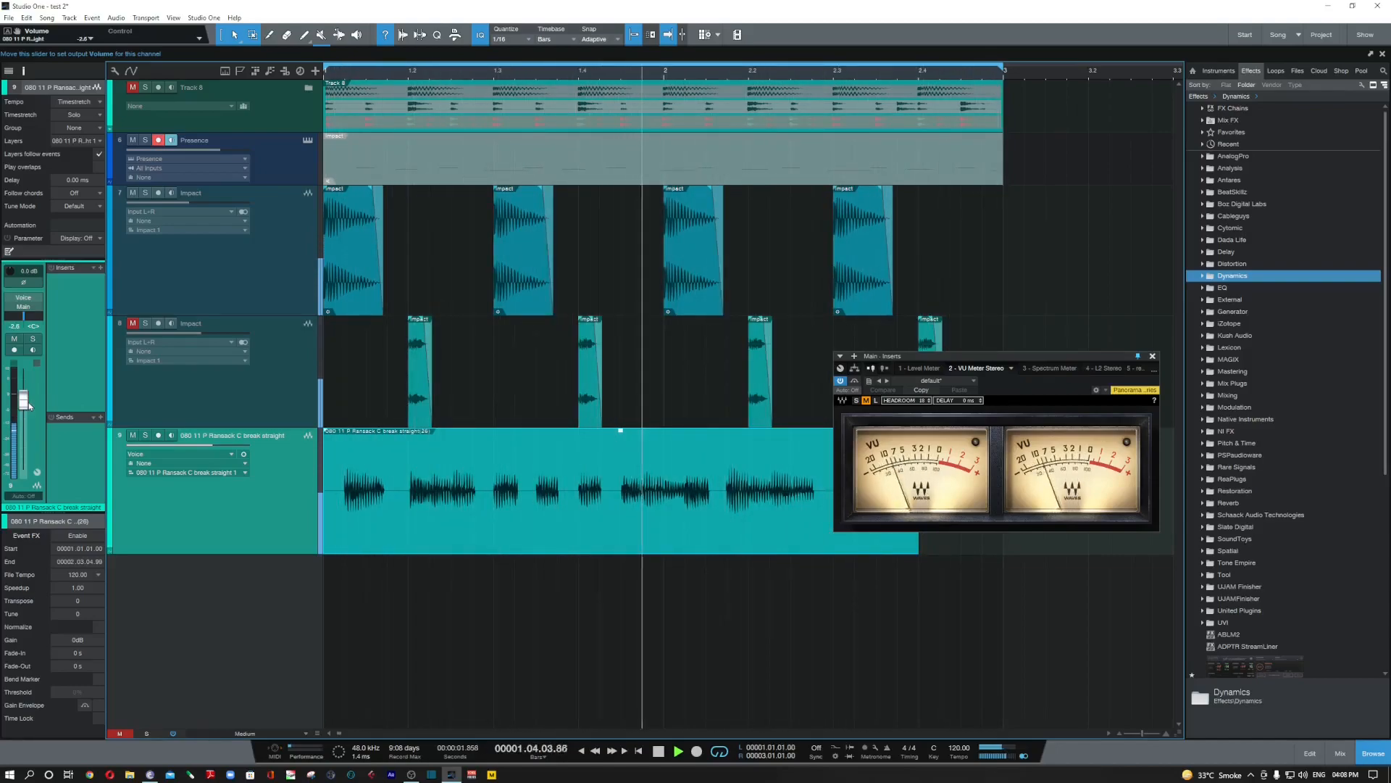
pyautogui.scroll(-2, 30, 407)
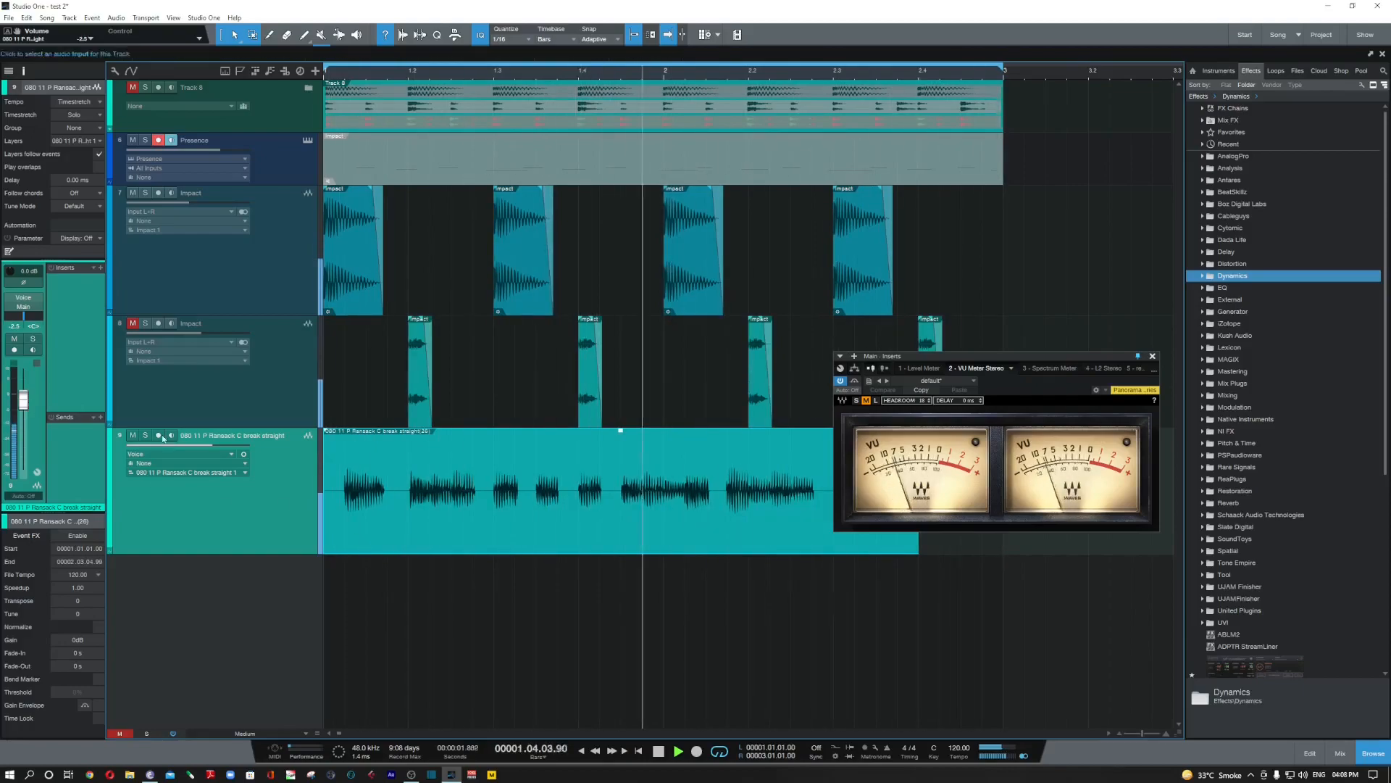
pyautogui.click(243, 280)
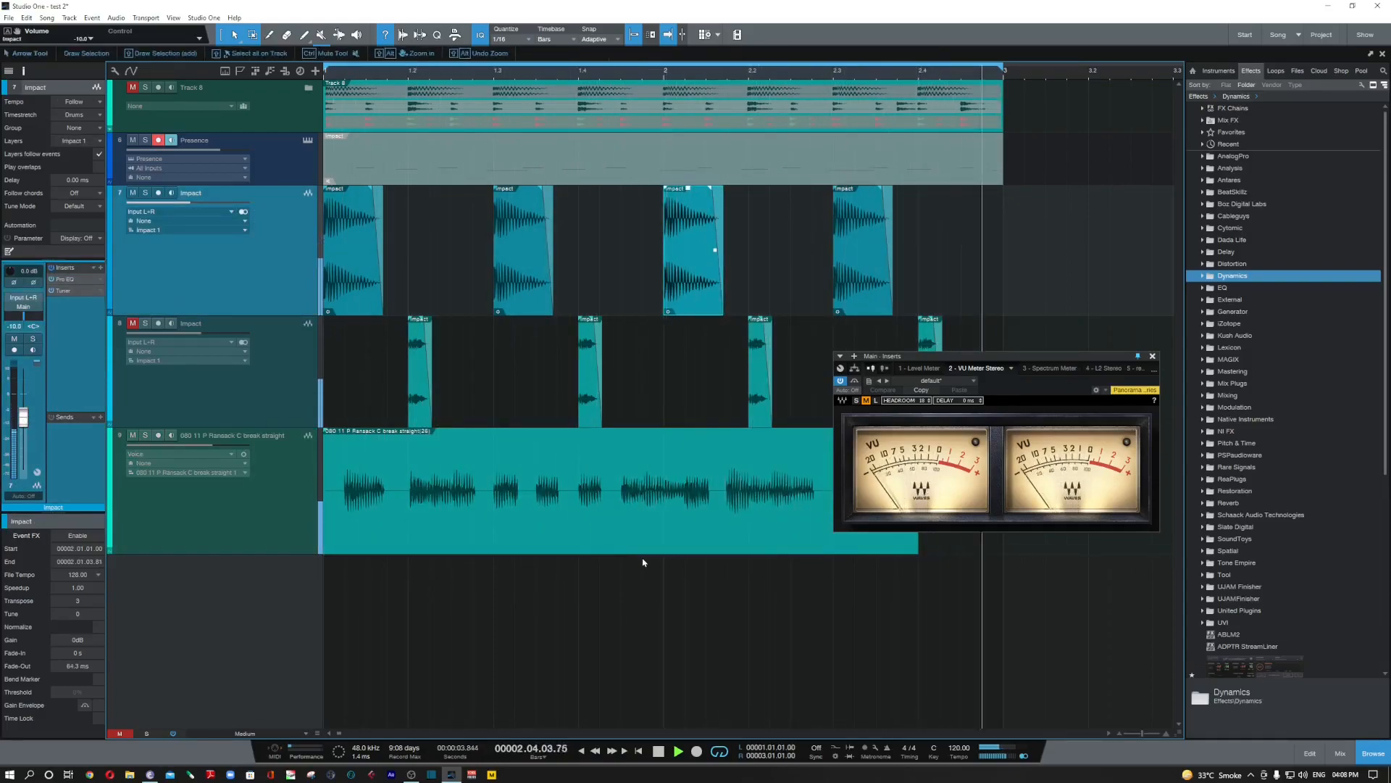
pyautogui.press('space')
# Unmute the second Impact track and play all three tracks with the mixer shown to check the main output's level.
pyautogui.click(175, 418)
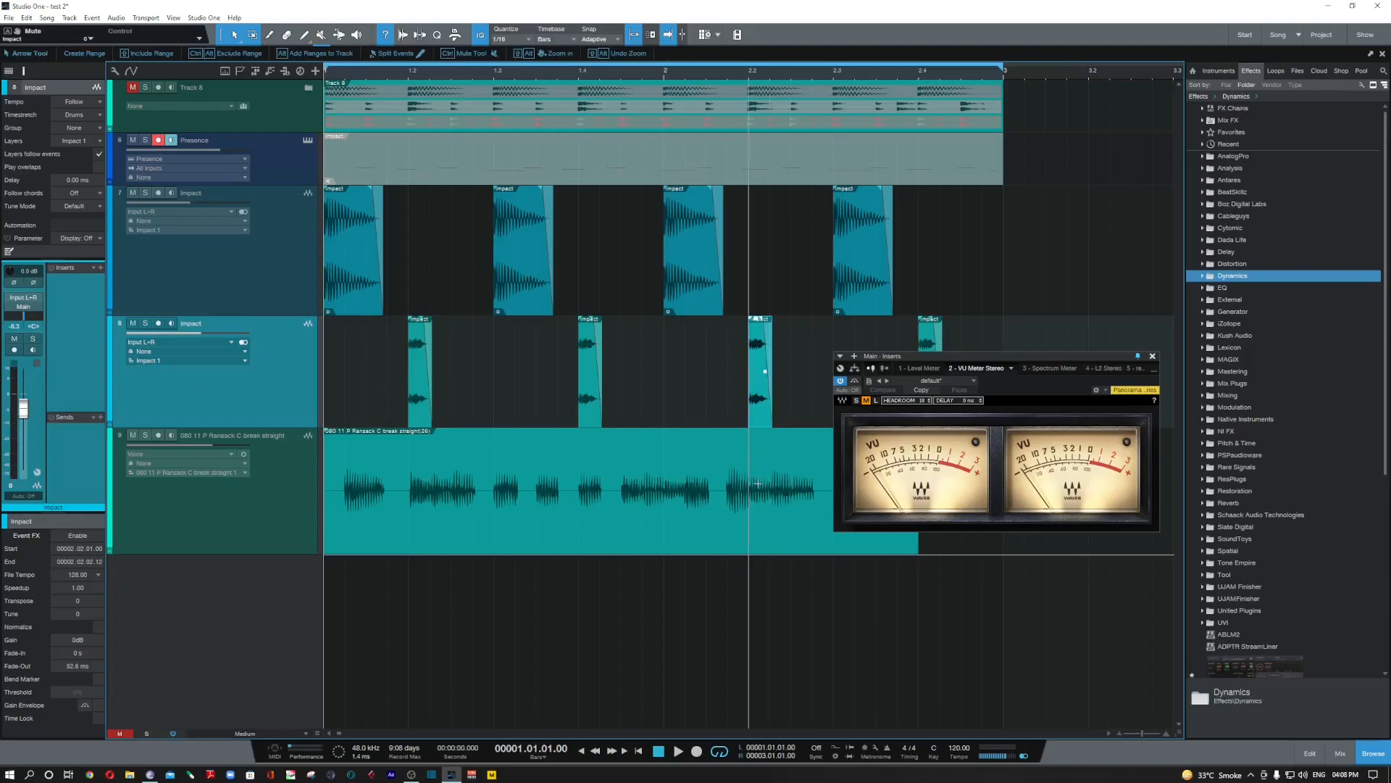
pyautogui.press('F3')
pyautogui.press('space')
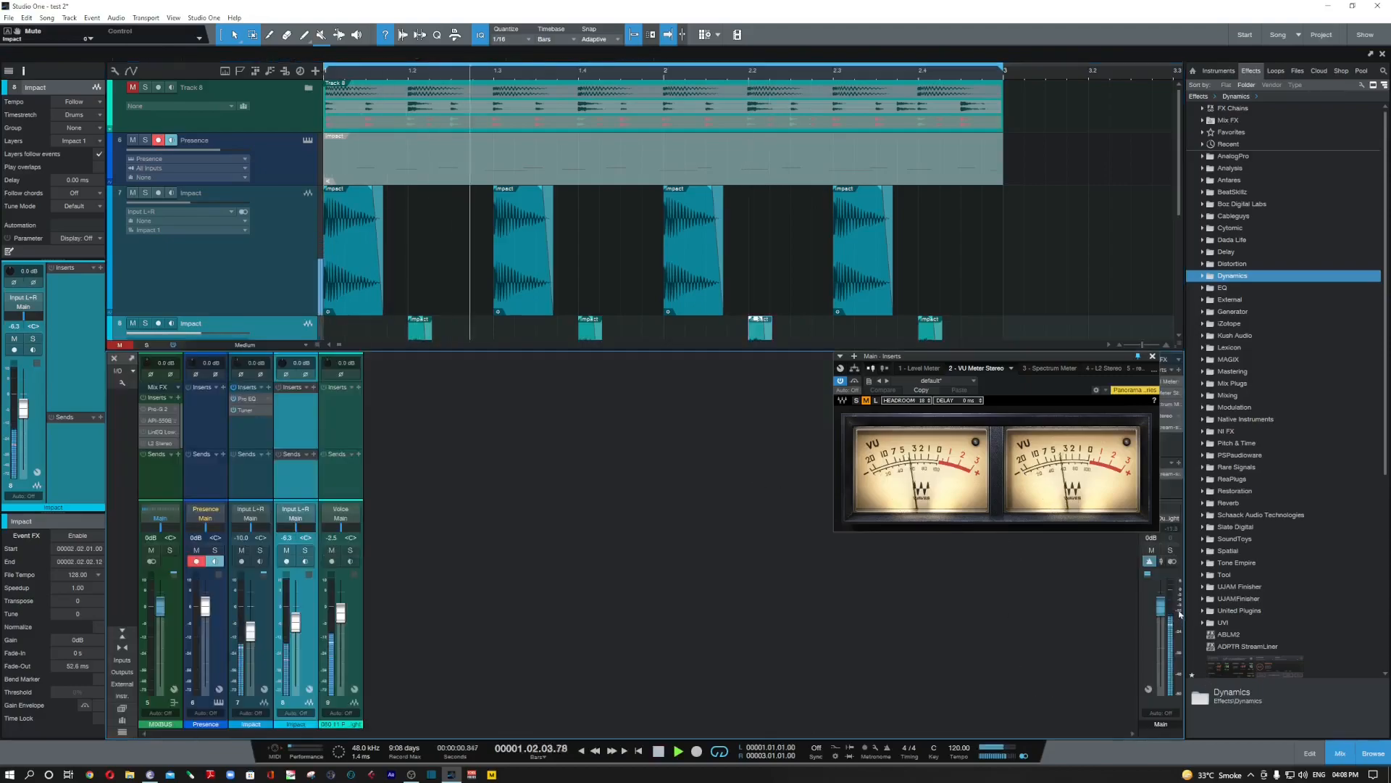
pyautogui.press('space')
pyautogui.moveTo(1171, 614)
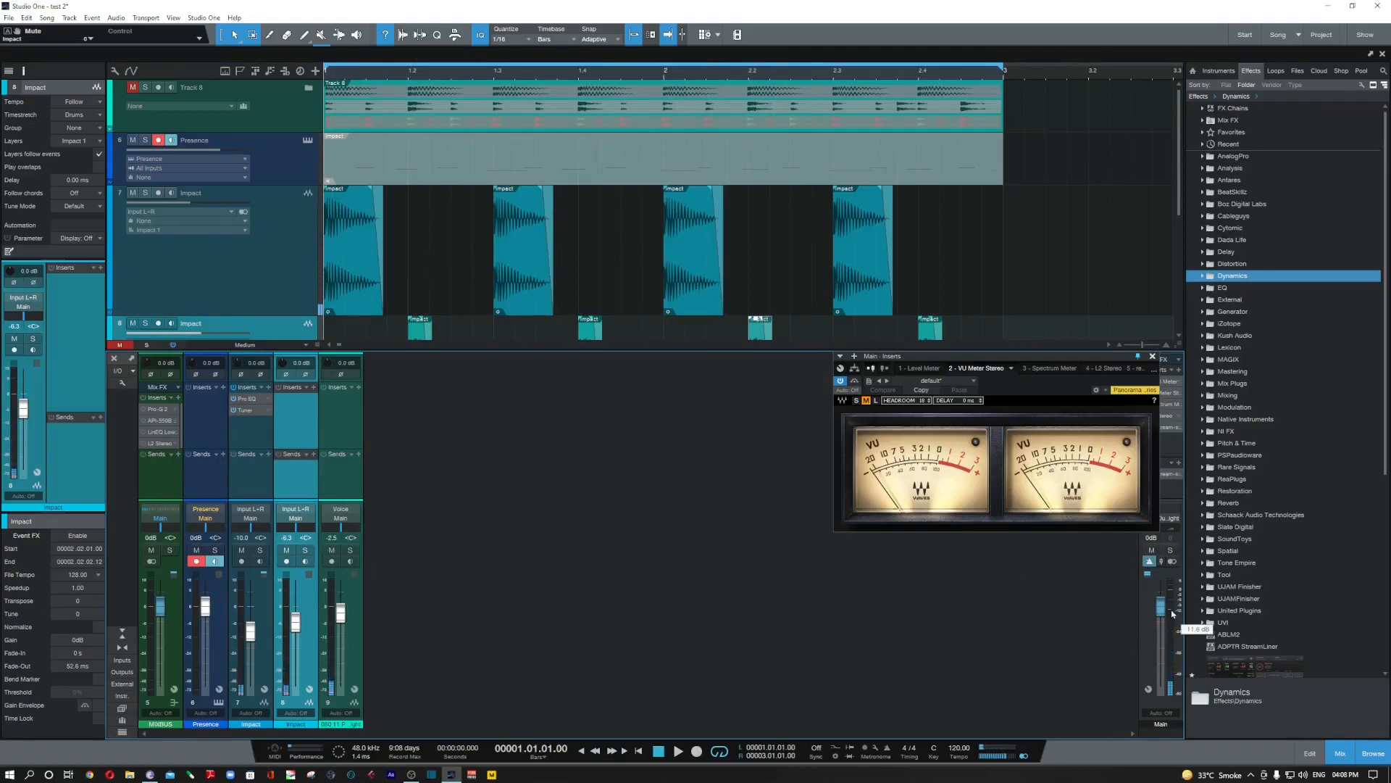
pyautogui.press('F3')
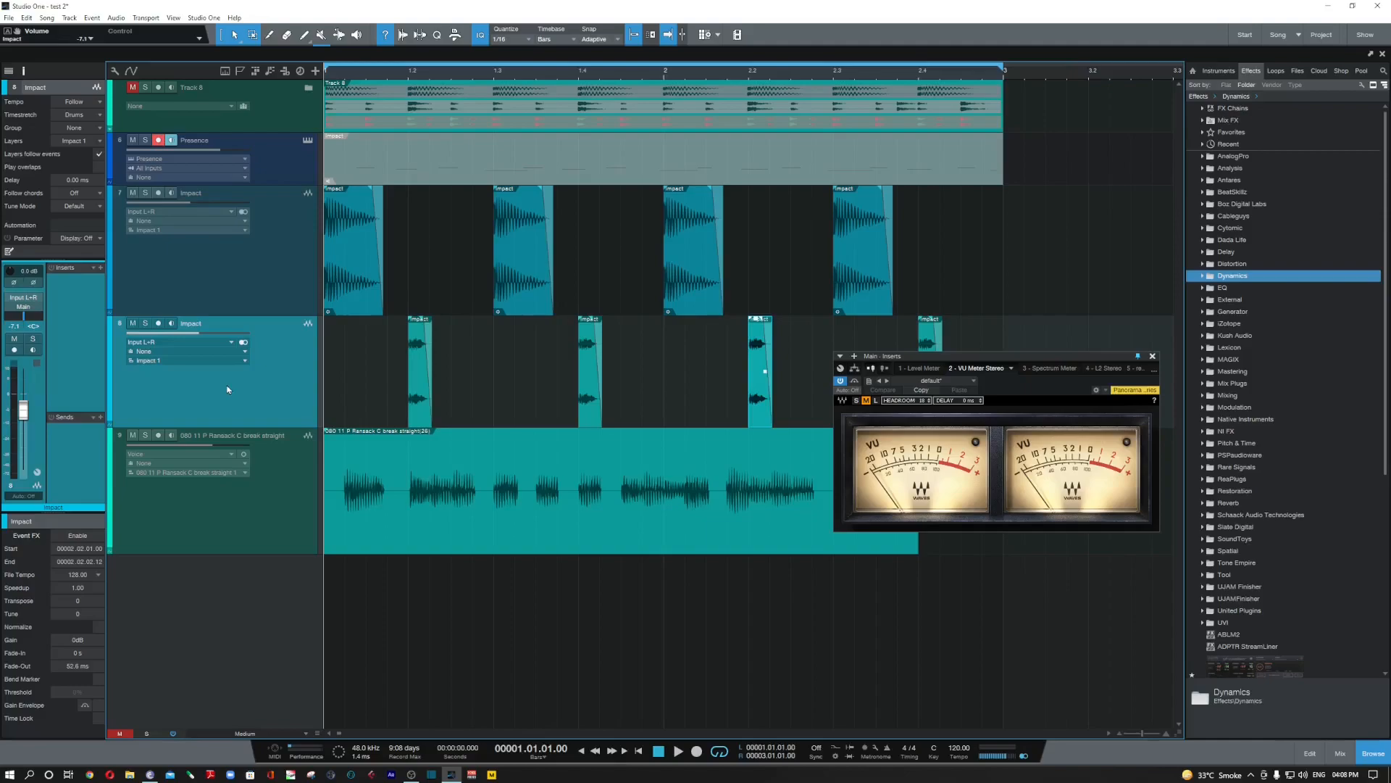
# Move the VU Meter window below the tracks and fine-tune the second Impact track's volume to about -7.1 dB during playback.
pyautogui.moveTo(199, 334); pyautogui.dragTo(198, 333)
pyautogui.moveTo(961, 363); pyautogui.dragTo(831, 528)
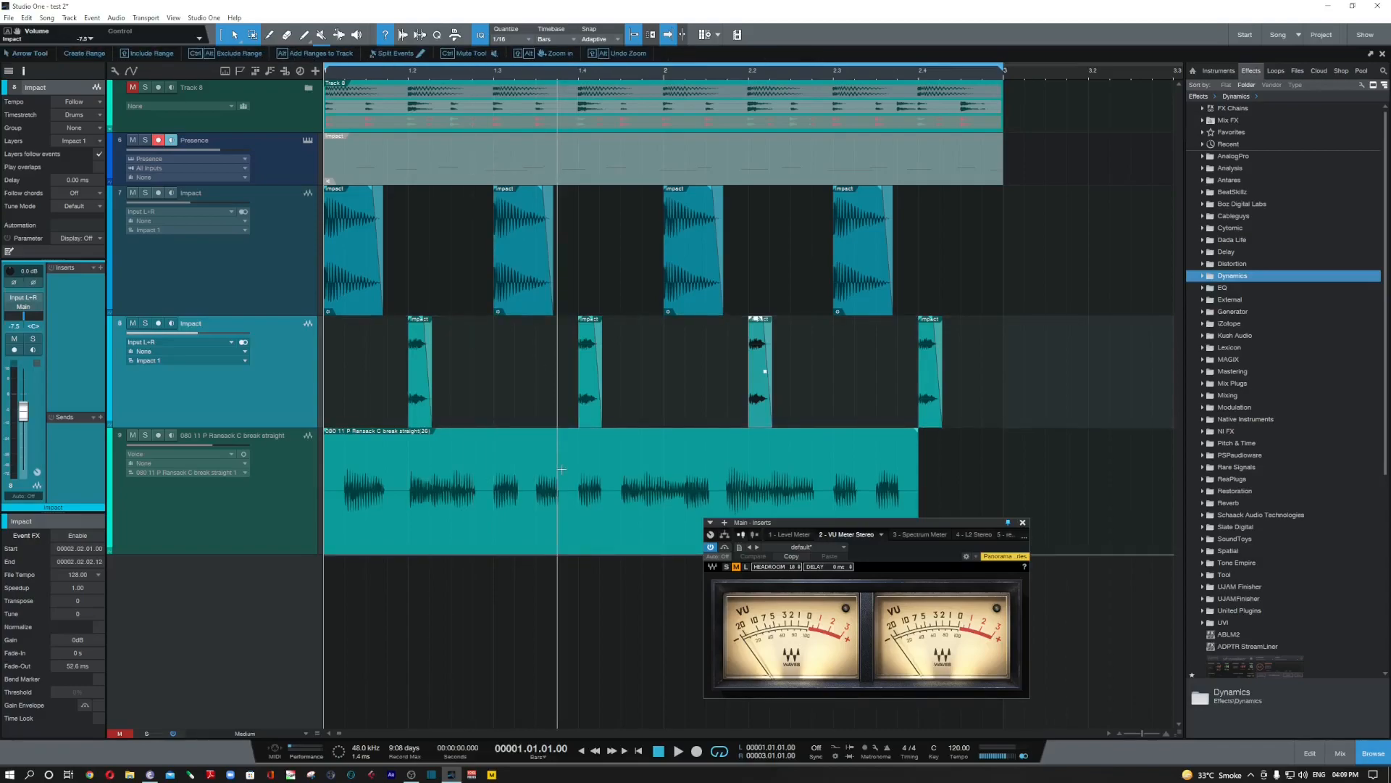
pyautogui.press('space')
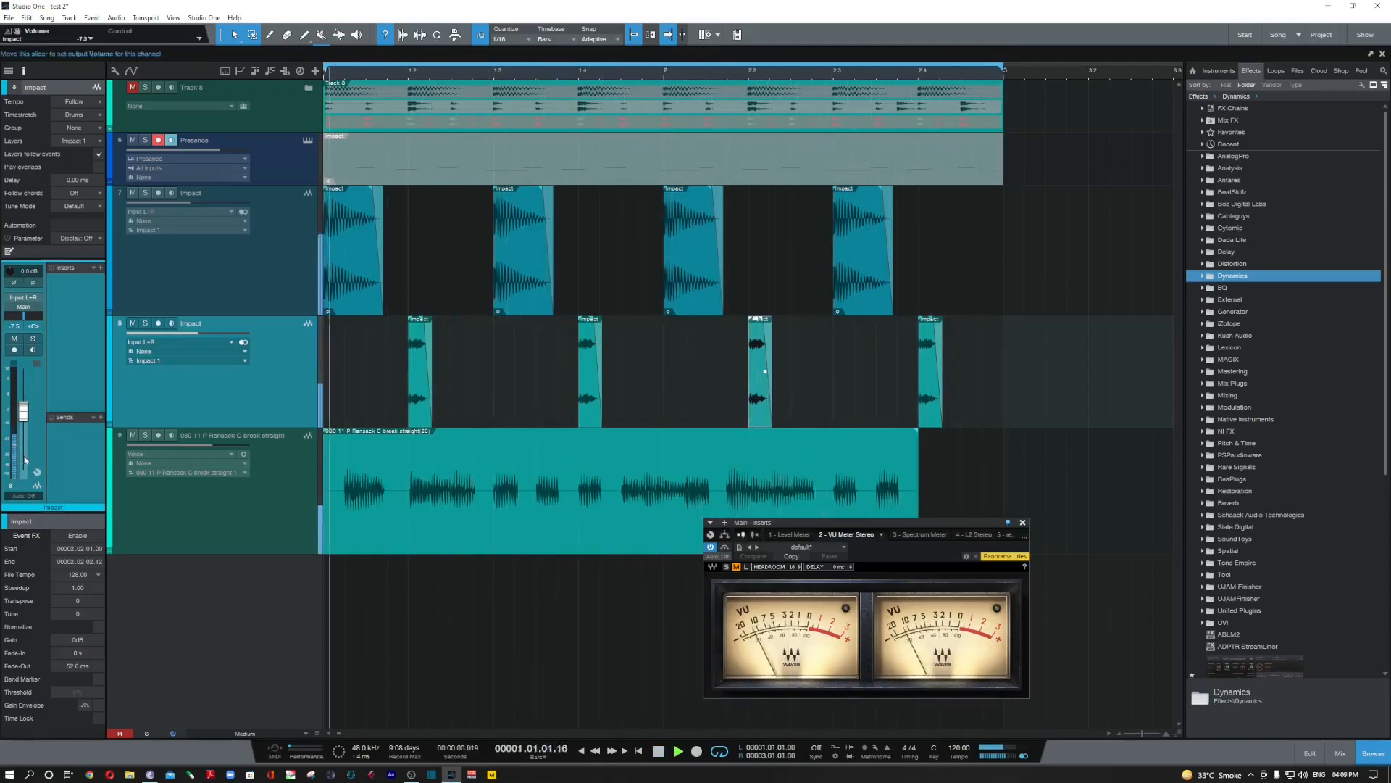
pyautogui.scroll(1, 25, 460)
pyautogui.press('space')
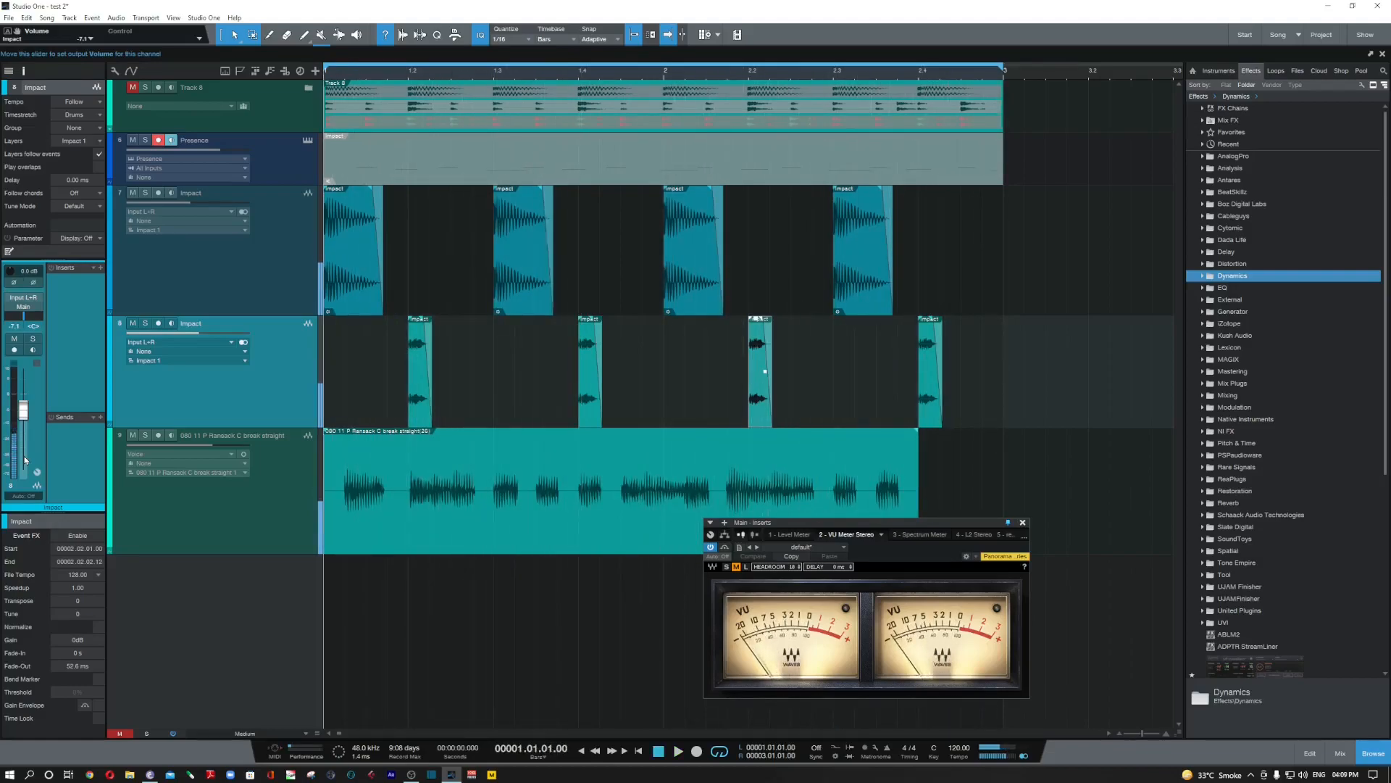
# Select the first Impact and break tracks in turn to review their fader levels, and reposition the VU Meter window.
pyautogui.moveTo(811, 528)
pyautogui.mouseDown()
pyautogui.moveTo(835, 518)
pyautogui.moveTo(830, 534)
pyautogui.mouseUp()
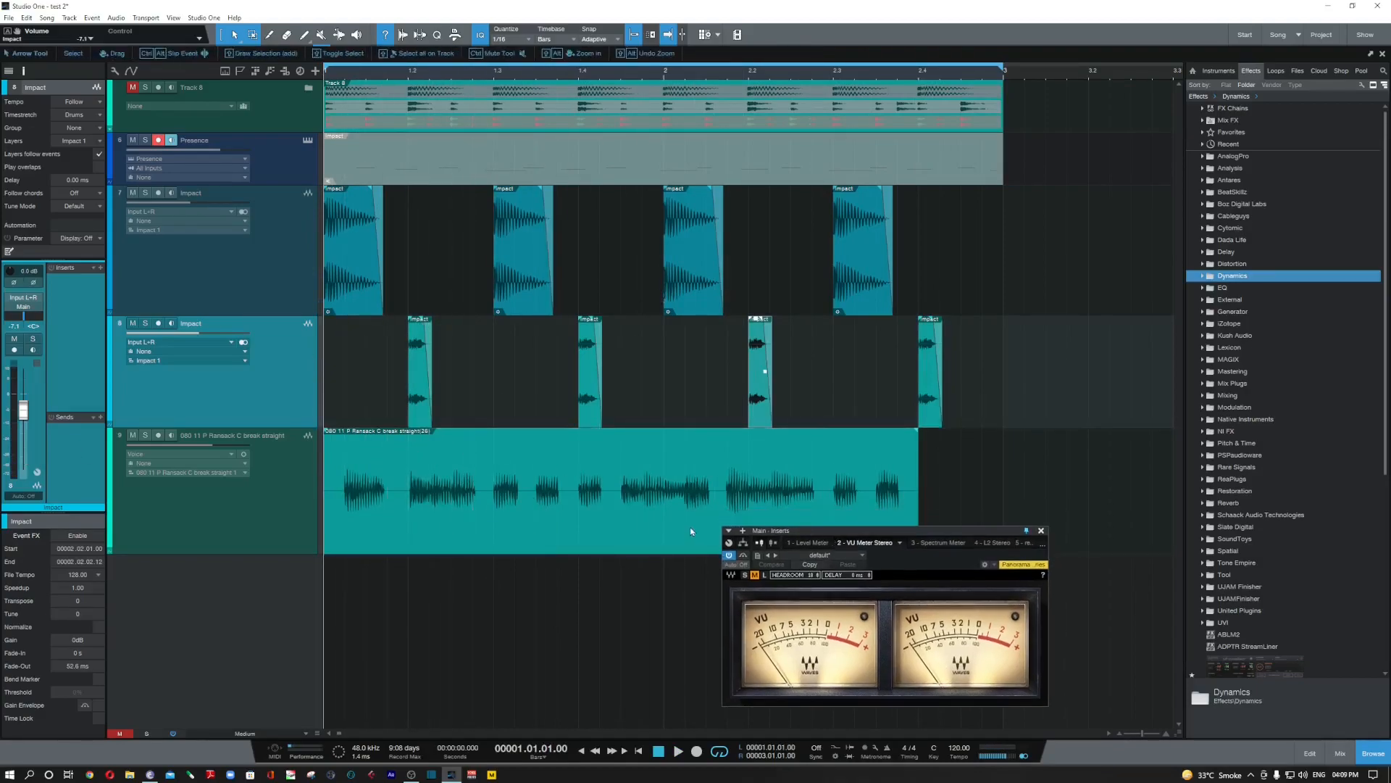
pyautogui.click(335, 290)
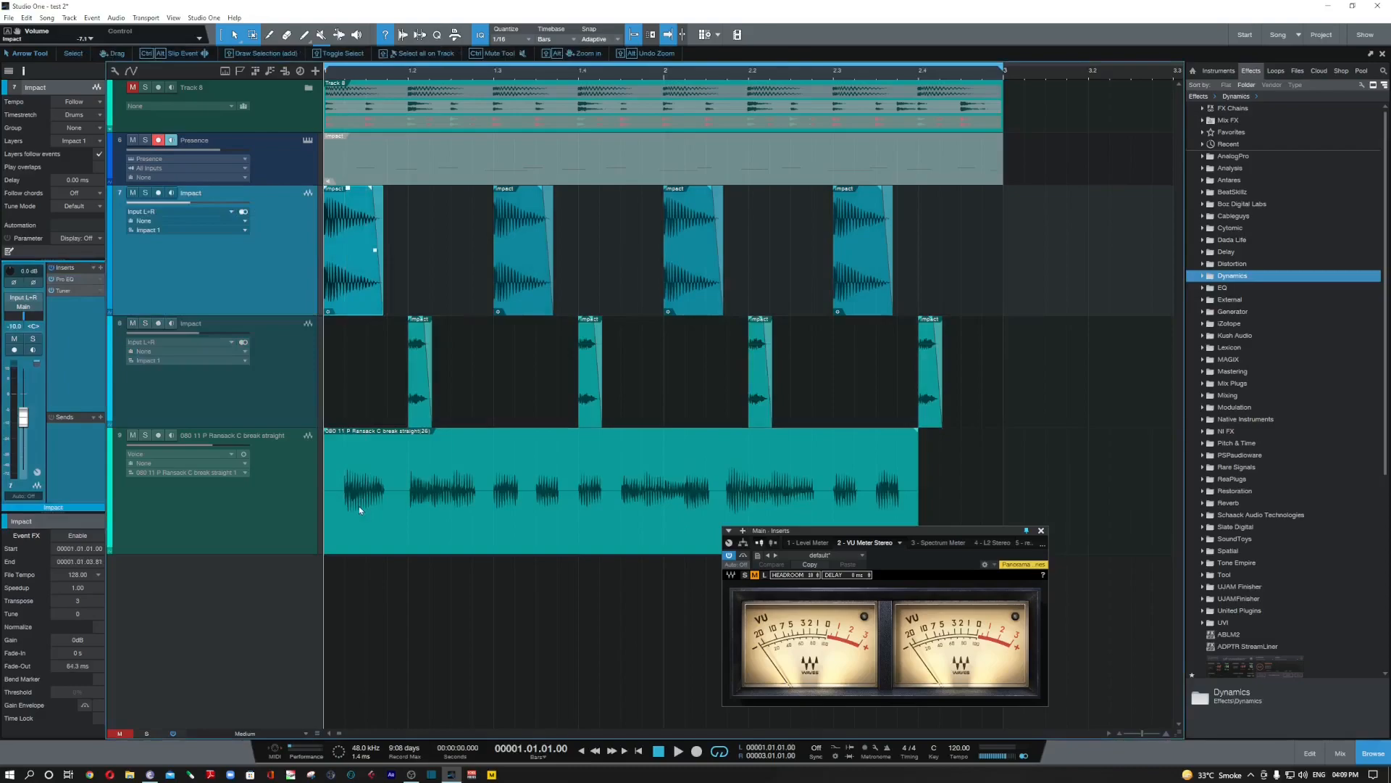
pyautogui.click(539, 552)
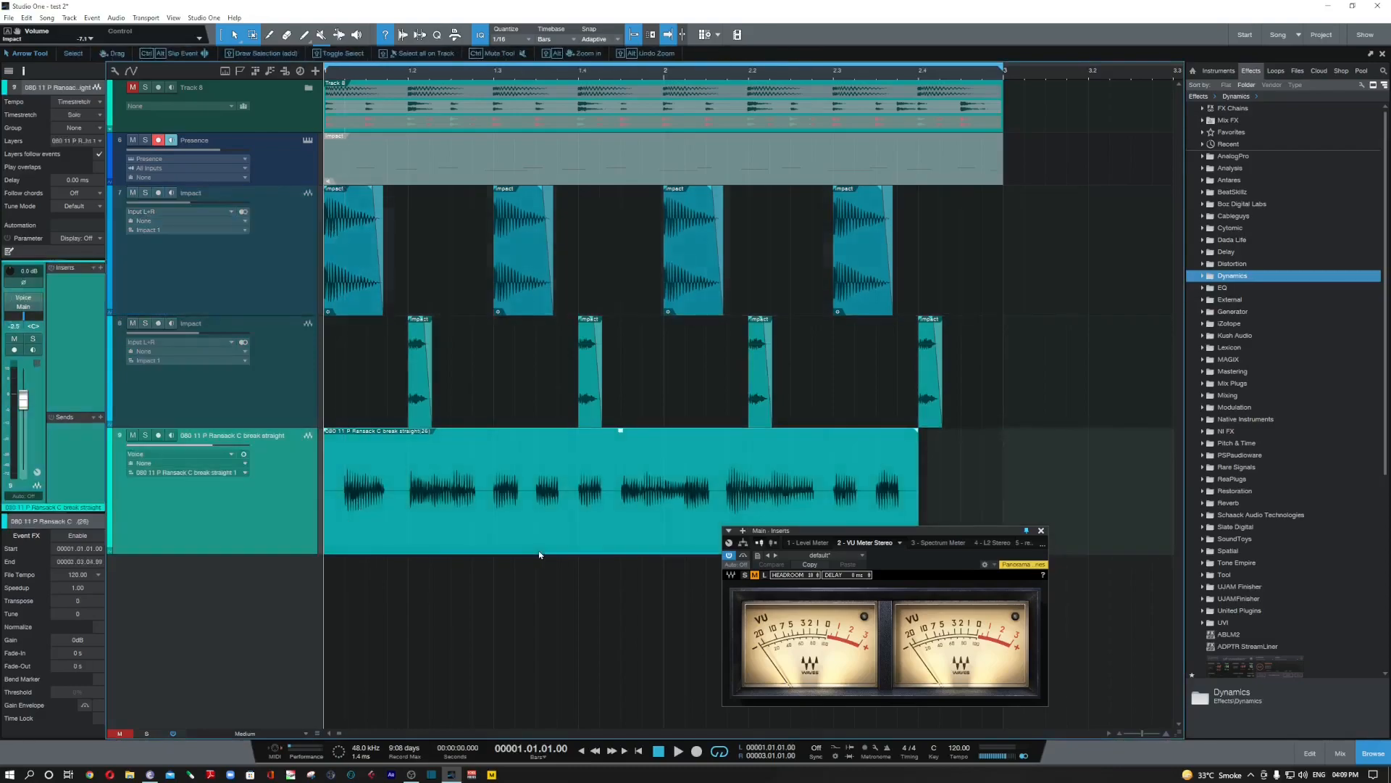
pyautogui.click(263, 271)
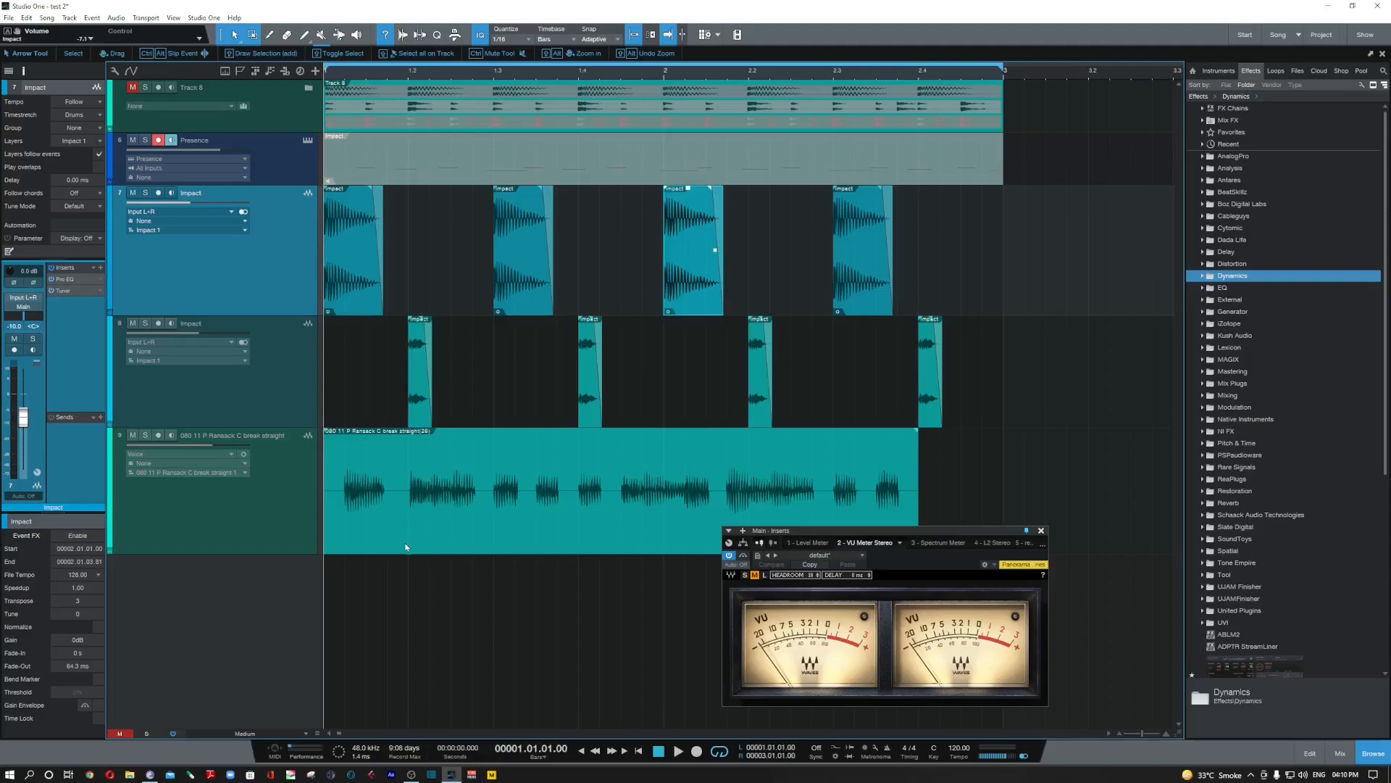
pyautogui.moveTo(964, 532); pyautogui.dragTo(884, 533)
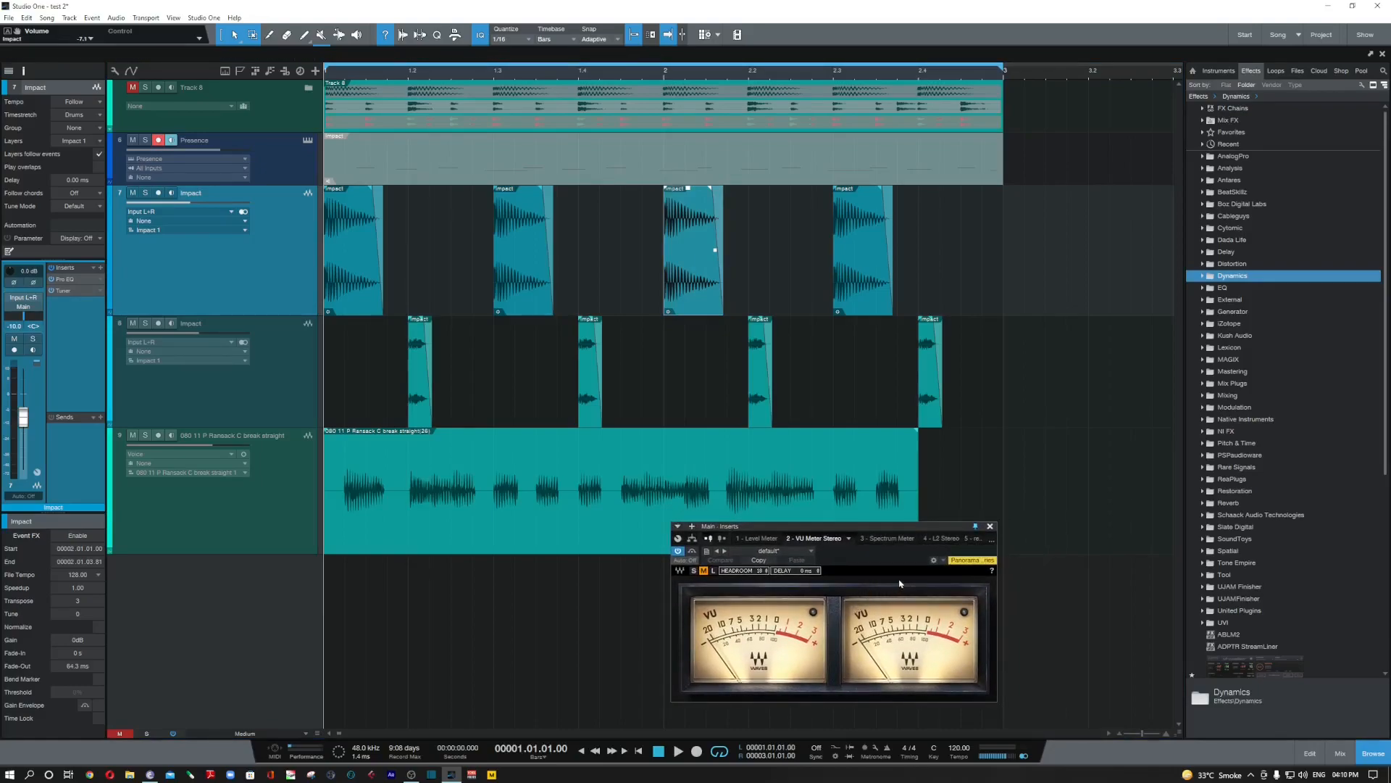
pyautogui.moveTo(890, 533); pyautogui.dragTo(889, 527)
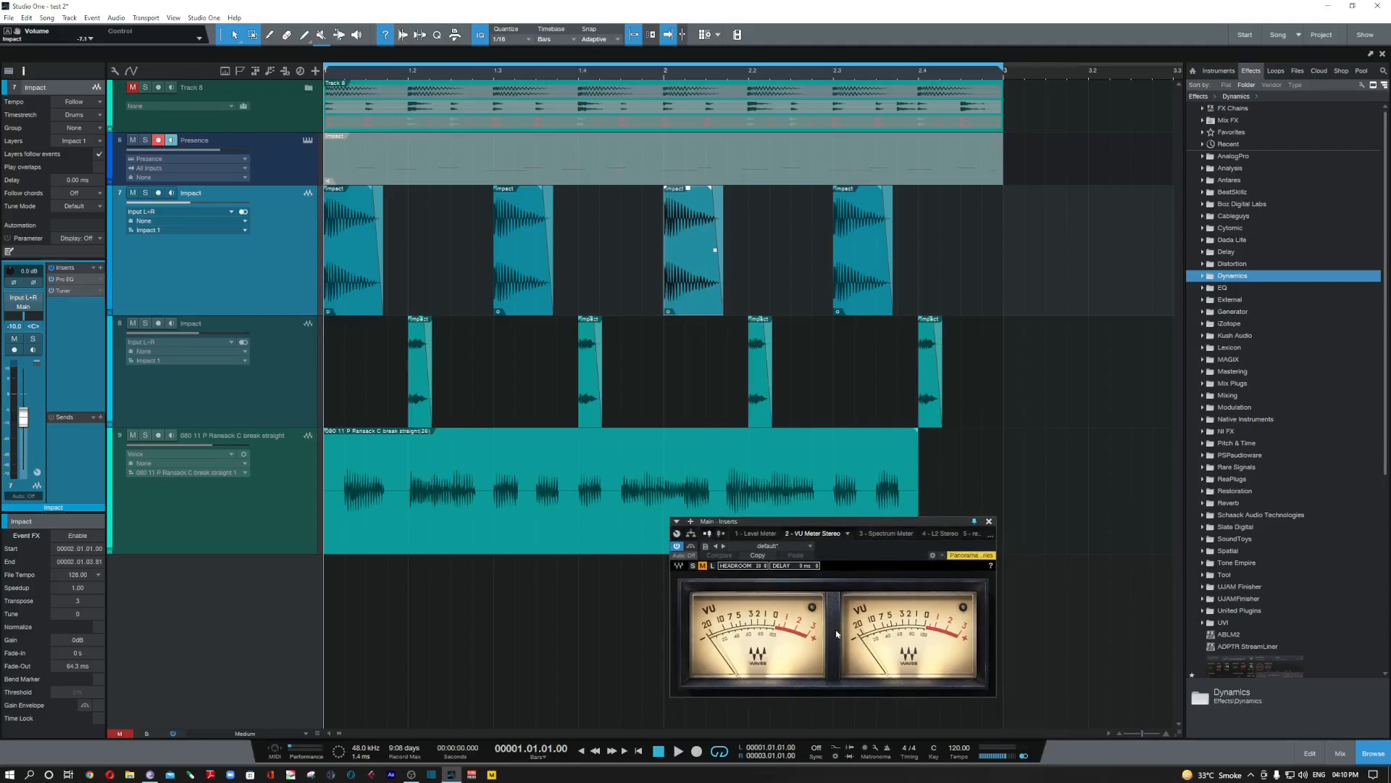